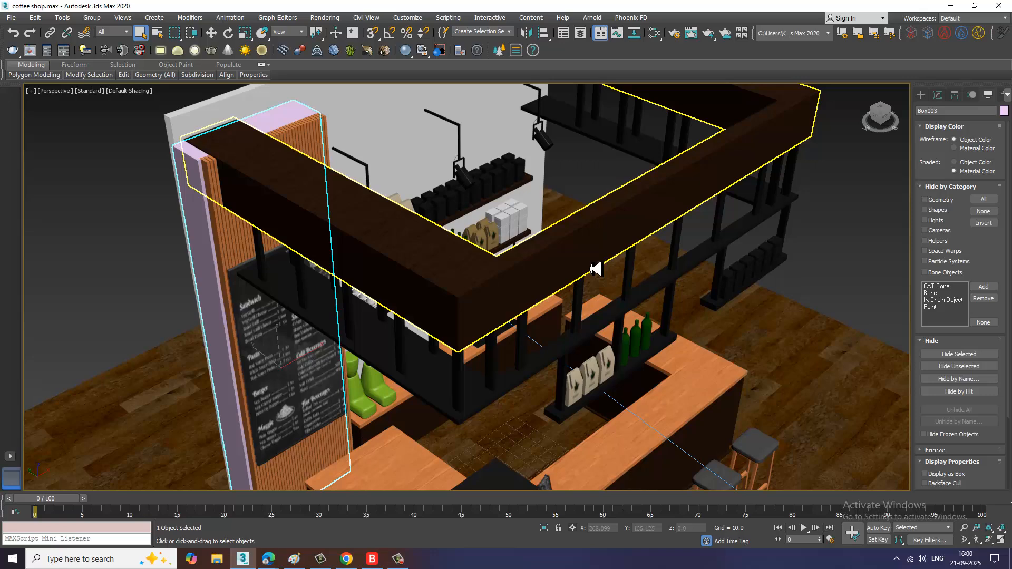
# Step: Inspect the selected box and the surrounding coffee-shop model from several angles
pyautogui.scroll(-5, 558, 380)
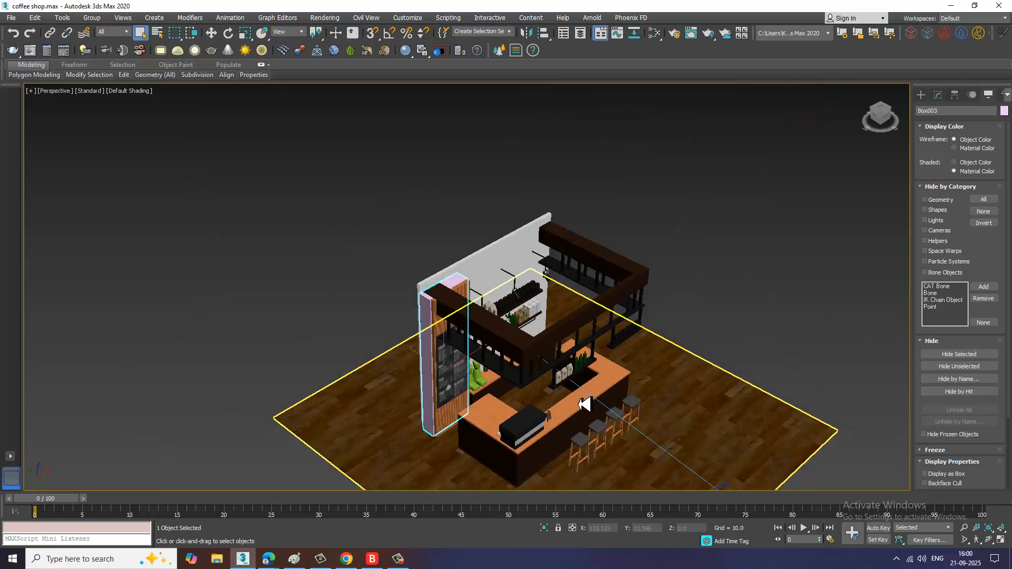
pyautogui.keyDown('alt'); pyautogui.moveTo(586, 411); pyautogui.dragTo(580, 385, button='middle'); pyautogui.keyUp('alt')
pyautogui.scroll(6, 528, 374)
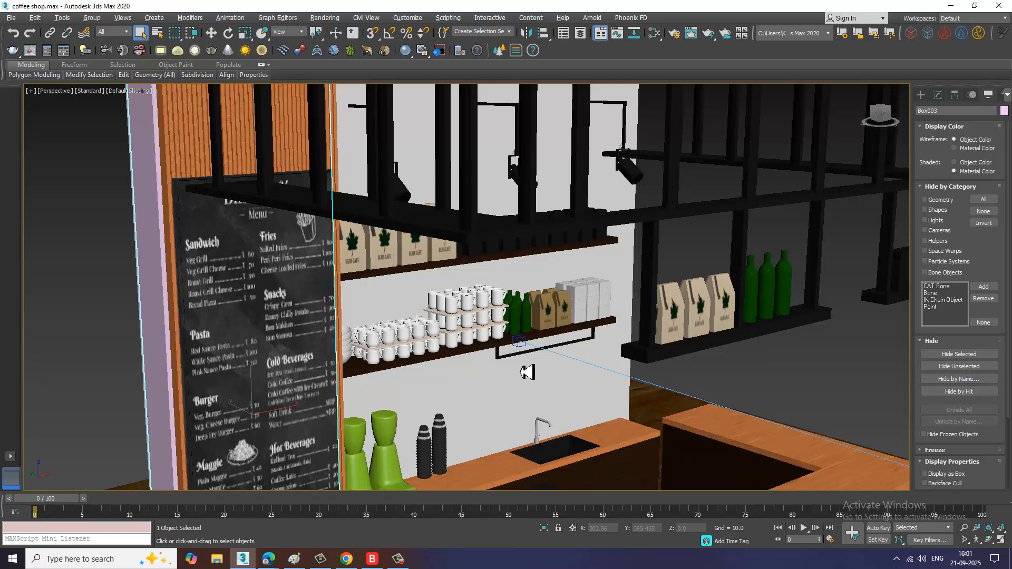
pyautogui.scroll(-6, 527, 372)
pyautogui.keyDown('alt'); pyautogui.moveTo(442, 321); pyautogui.dragTo(467, 343, button='middle'); pyautogui.keyUp('alt')
pyautogui.scroll(5, 468, 344)
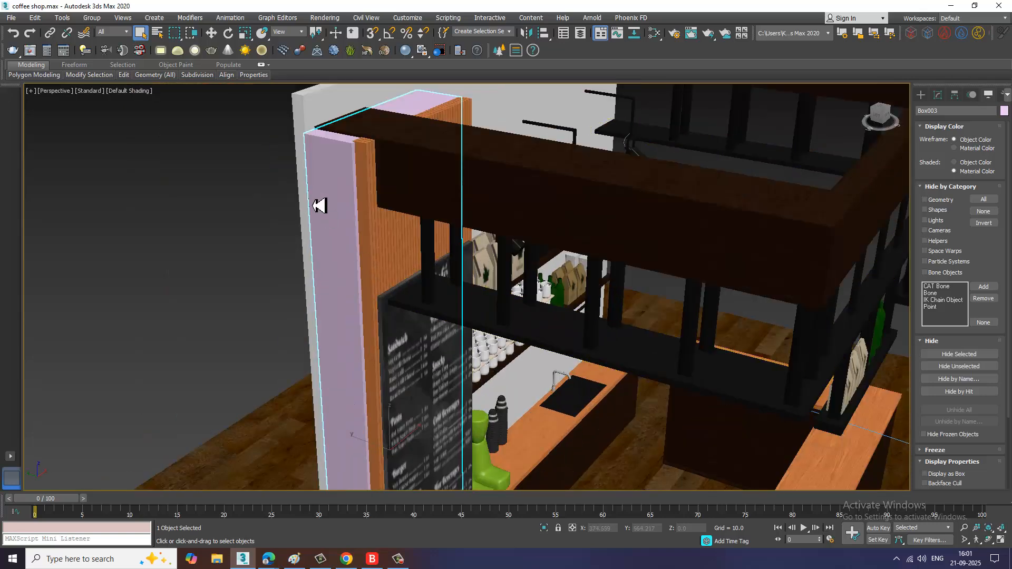
pyautogui.keyDown('alt'); pyautogui.moveTo(375, 193); pyautogui.dragTo(407, 181, button='middle'); pyautogui.keyUp('alt')
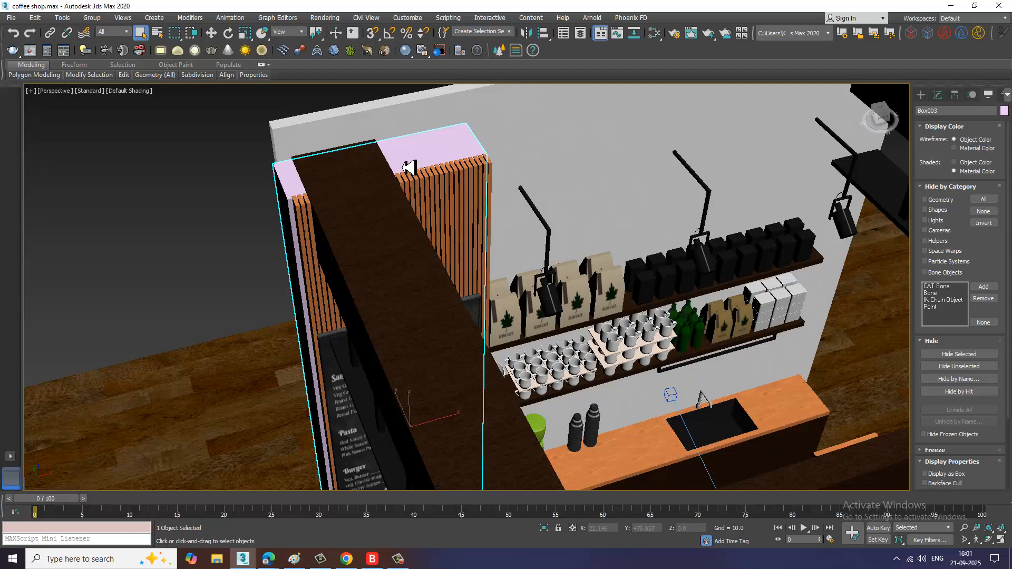
pyautogui.scroll(-3, 572, 258)
pyautogui.keyDown('alt'); pyautogui.moveTo(678, 318); pyautogui.dragTo(727, 258, button='middle'); pyautogui.keyUp('alt')
pyautogui.scroll(4, 530, 225)
pyautogui.keyDown('alt'); pyautogui.moveTo(529, 225); pyautogui.dragTo(565, 327, button='middle'); pyautogui.keyUp('alt')
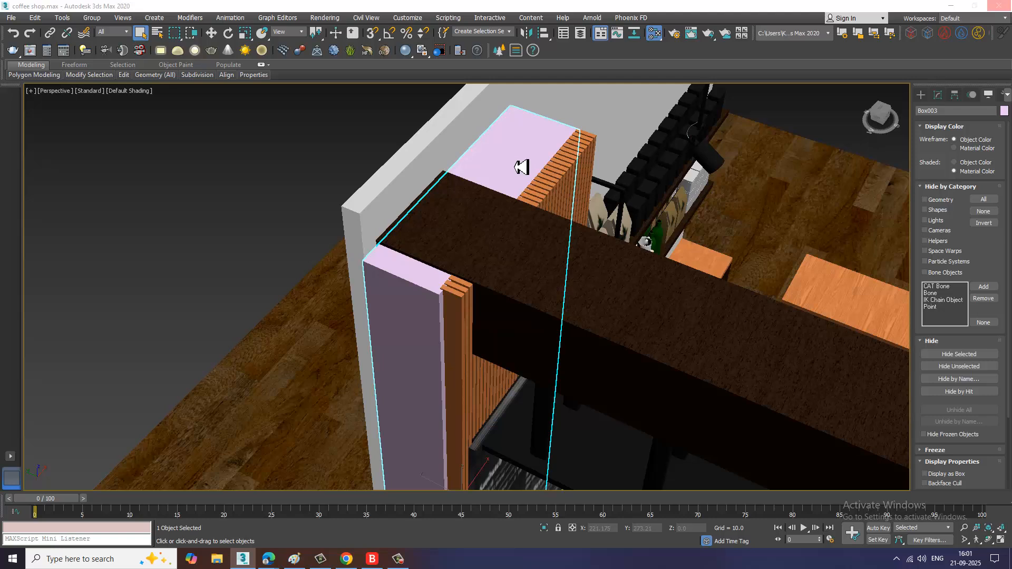
# Step: Open the Slate Material Editor and assign Material #78 (VRayMtl) to the selected box
pyautogui.press('m')
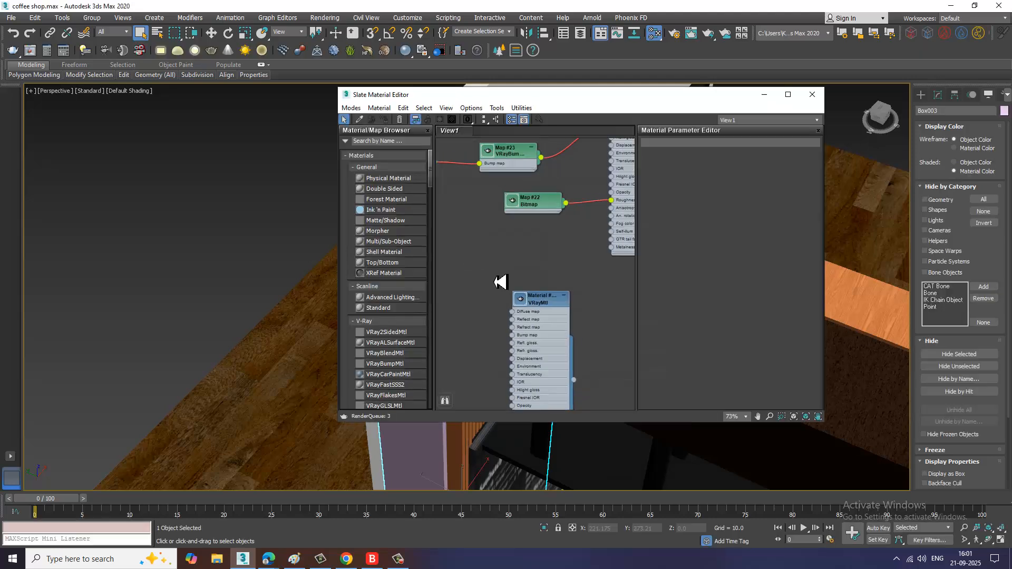
pyautogui.scroll(-10, 500, 282)
pyautogui.moveTo(572, 319); pyautogui.dragTo(565, 262, button='middle')
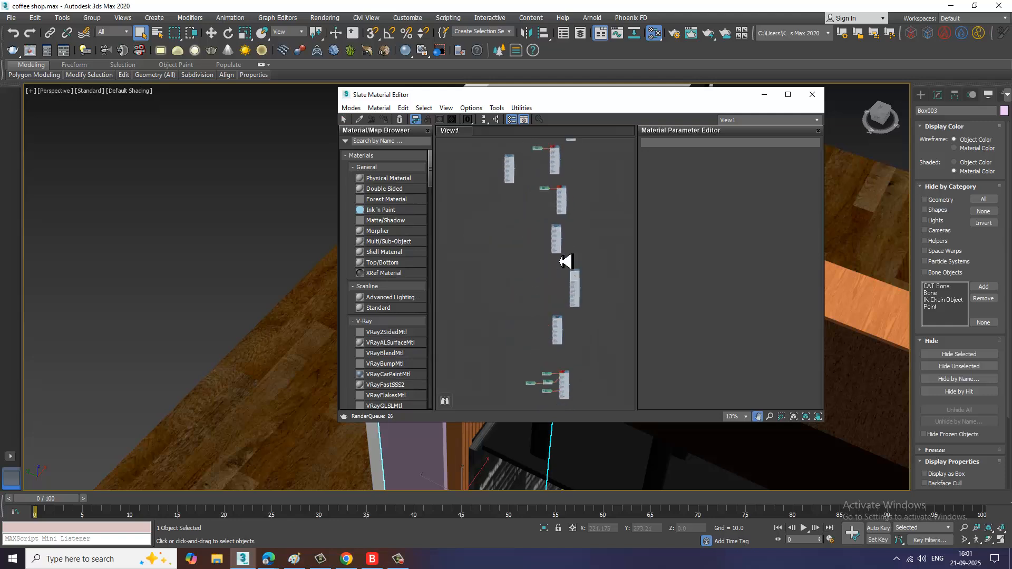
pyautogui.scroll(8, 558, 233)
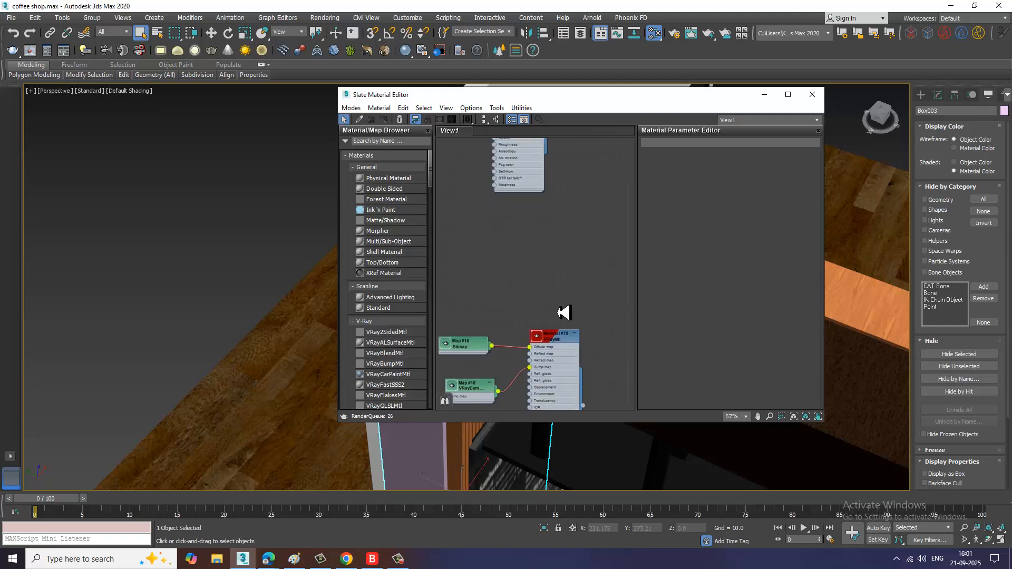
pyautogui.moveTo(563, 313); pyautogui.dragTo(568, 255, button='middle')
pyautogui.scroll(1, 567, 256)
pyautogui.click(565, 215)
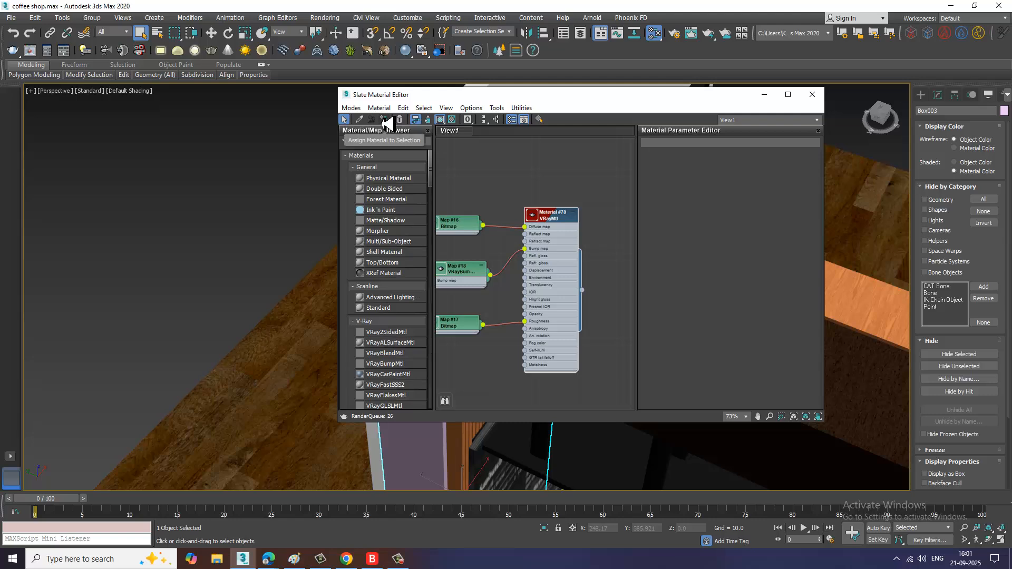
pyautogui.click(388, 120)
# Step: Assign the top VRay material in the node view to the selected box and close the Slate Material Editor
pyautogui.moveTo(535, 199); pyautogui.dragTo(533, 346, button='middle')
pyautogui.scroll(-1, 574, 319)
pyautogui.scroll(-7, 547, 309)
pyautogui.moveTo(549, 305); pyautogui.dragTo(564, 348, button='middle')
pyautogui.scroll(4, 553, 252)
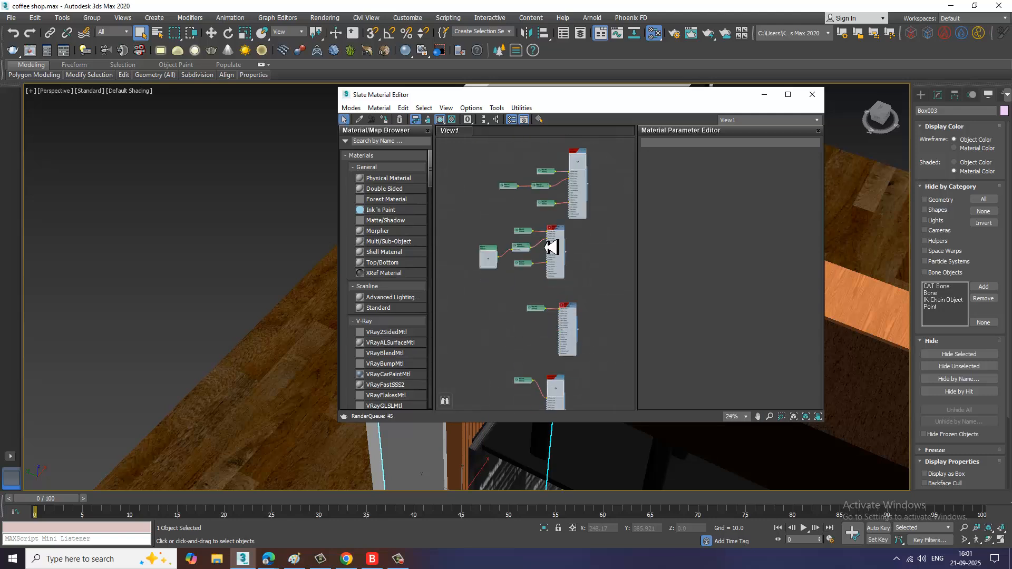
pyautogui.scroll(3, 551, 247)
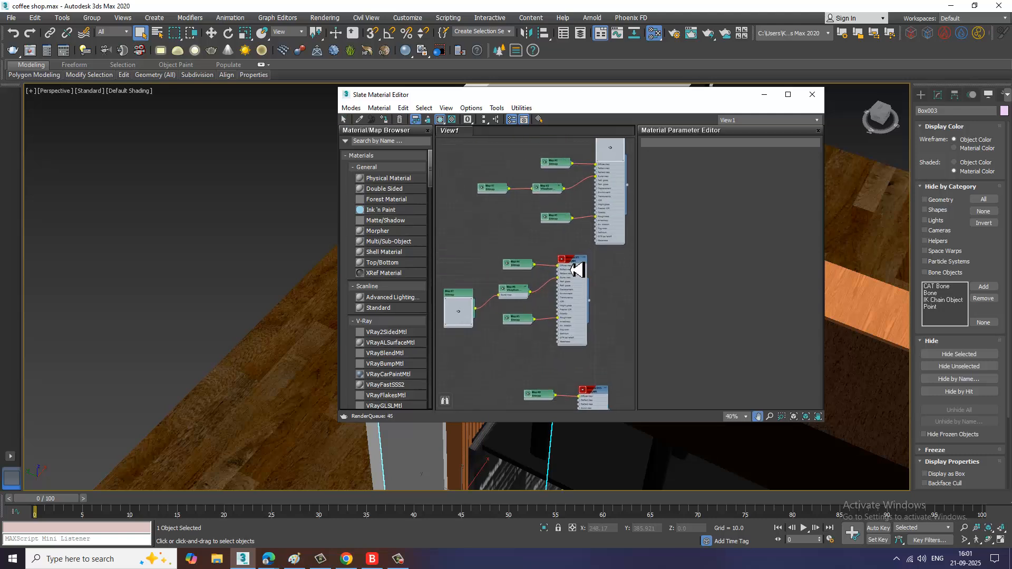
pyautogui.click(385, 121)
pyautogui.click(614, 152)
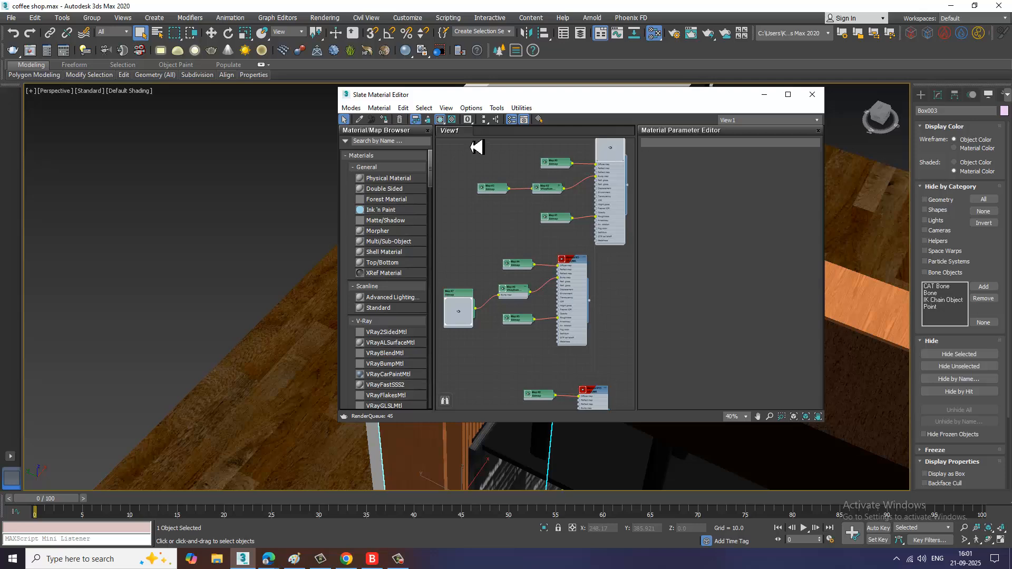
pyautogui.click(388, 120)
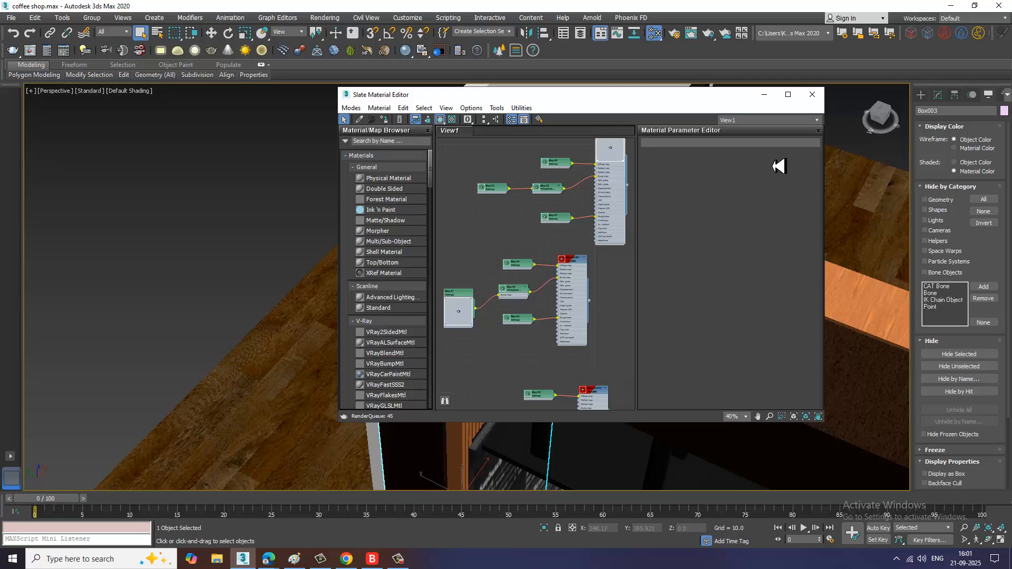
pyautogui.click(763, 94)
# Step: Add a UVW Map modifier with Box mapping to the selected beam box
pyautogui.scroll(5, 696, 357)
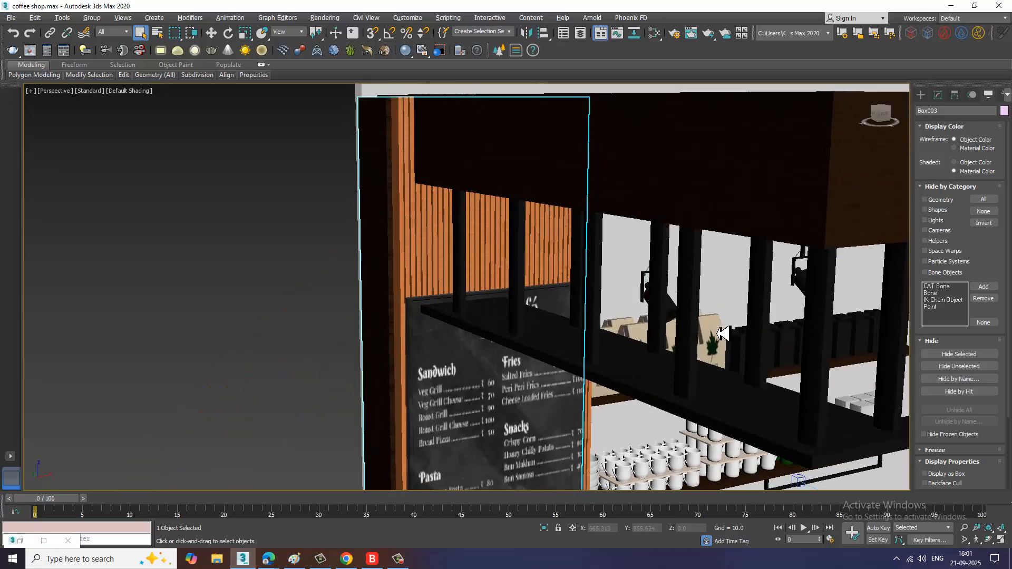
pyautogui.scroll(2, 722, 333)
pyautogui.click(938, 95)
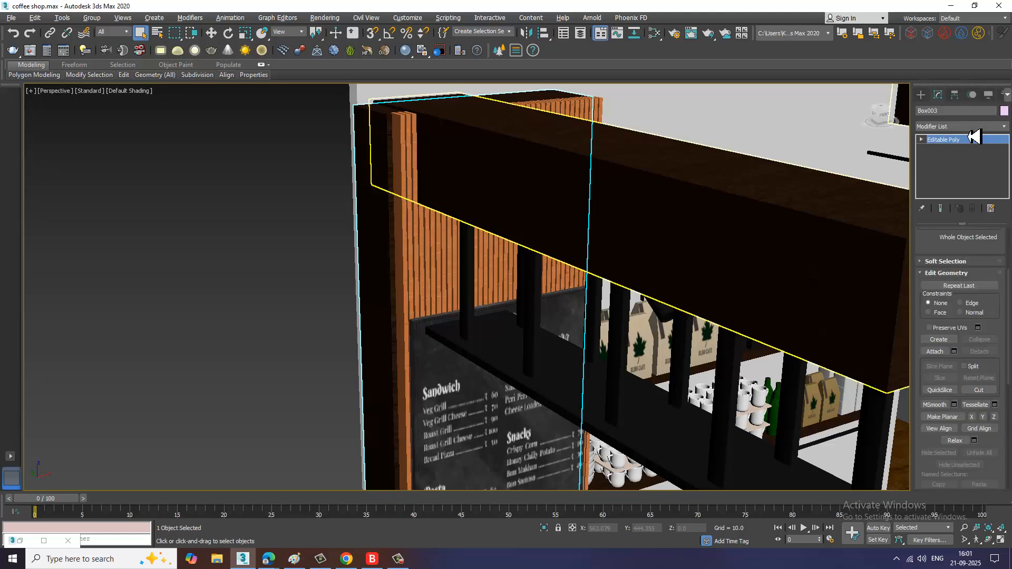
pyautogui.click(970, 127)
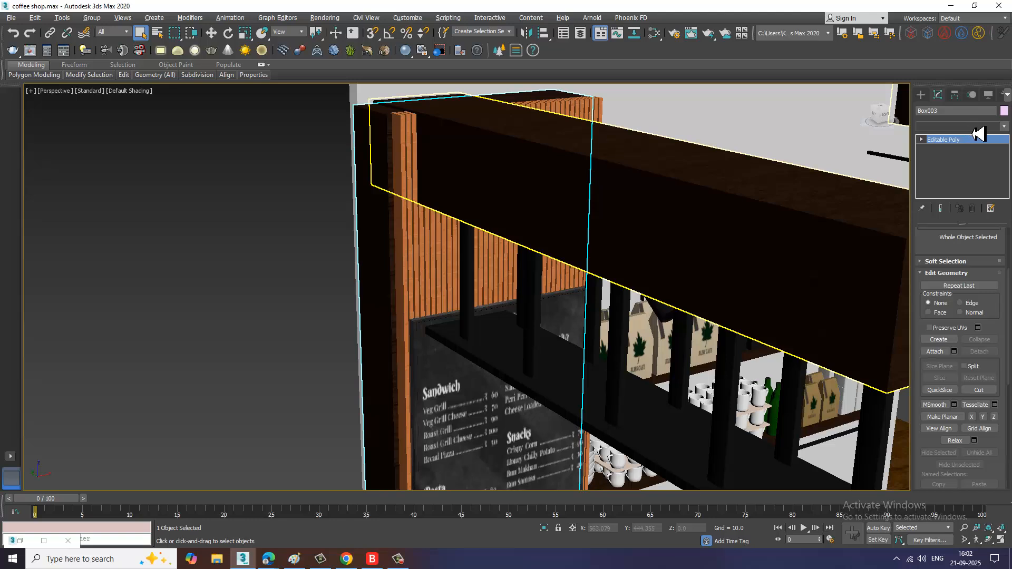
pyautogui.click(975, 129)
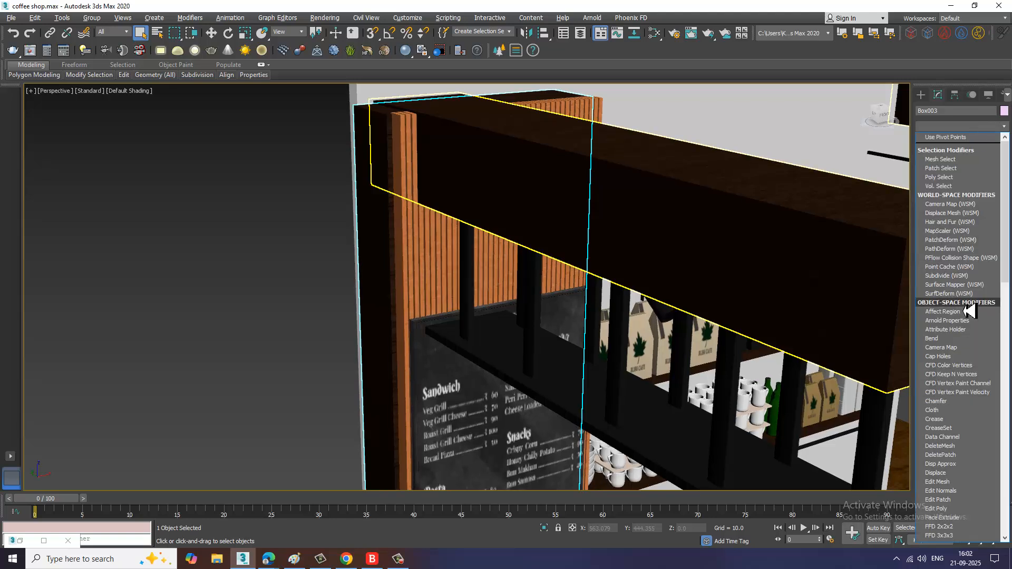
pyautogui.write('u')
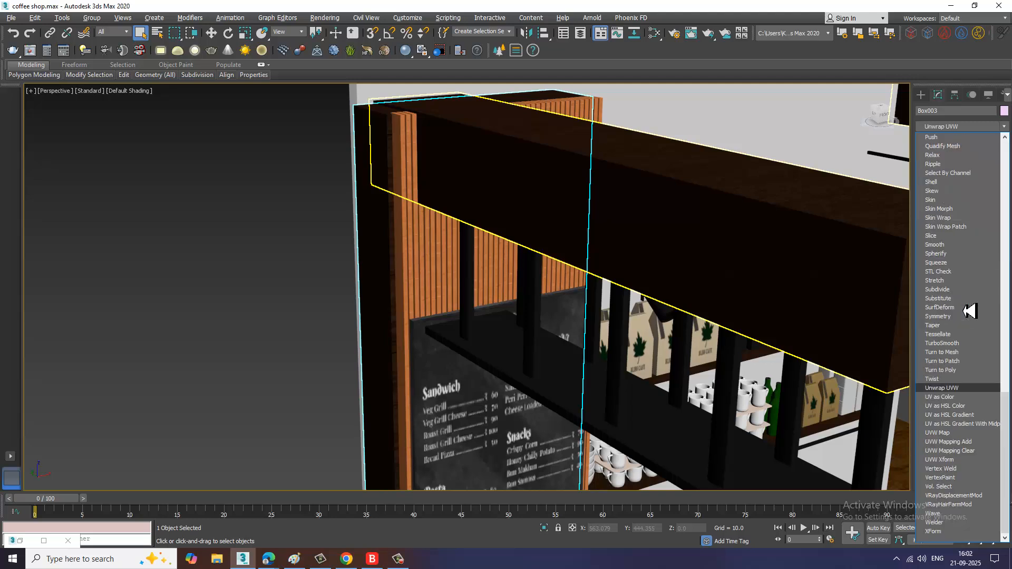
pyautogui.click(952, 433)
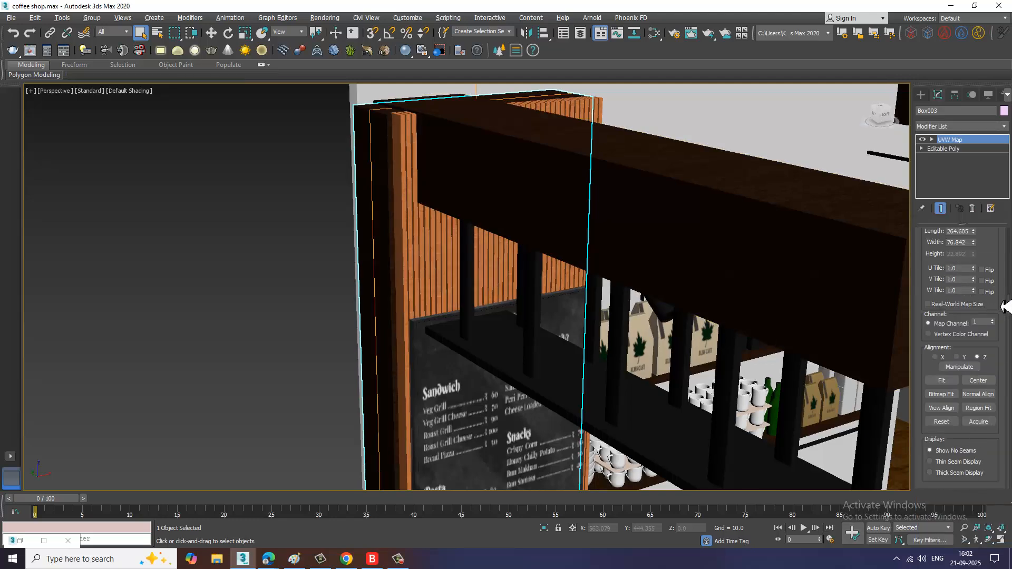
pyautogui.scroll(3, 1001, 307)
pyautogui.click(949, 297)
# Step: Inspect the counter, coffee machine and bar stools area of the model
pyautogui.keyDown('alt'); pyautogui.moveTo(582, 291); pyautogui.dragTo(565, 323, button='middle'); pyautogui.keyUp('alt')
pyautogui.scroll(2, 460, 307)
pyautogui.scroll(-6, 483, 320)
pyautogui.moveTo(544, 414); pyautogui.dragTo(528, 351, button='middle')
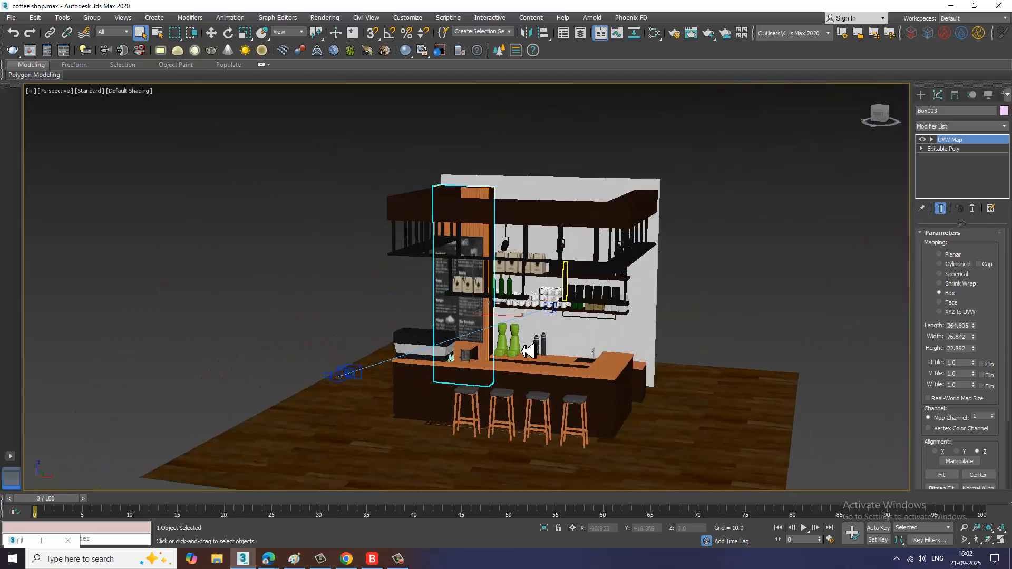
pyautogui.scroll(6, 528, 351)
pyautogui.moveTo(464, 395); pyautogui.dragTo(481, 321, button='middle')
pyautogui.scroll(2, 482, 321)
pyautogui.scroll(-3, 490, 264)
pyautogui.keyDown('alt'); pyautogui.moveTo(501, 264); pyautogui.dragTo(469, 282, button='middle'); pyautogui.keyUp('alt')
pyautogui.moveTo(528, 275); pyautogui.dragTo(536, 318, button='middle')
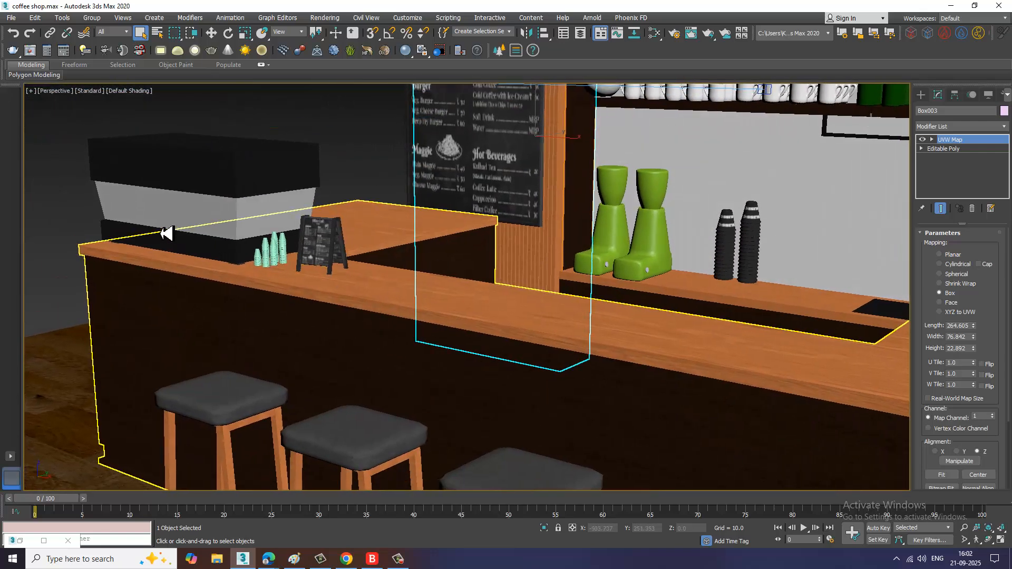
pyautogui.moveTo(316, 321); pyautogui.dragTo(100, 146)
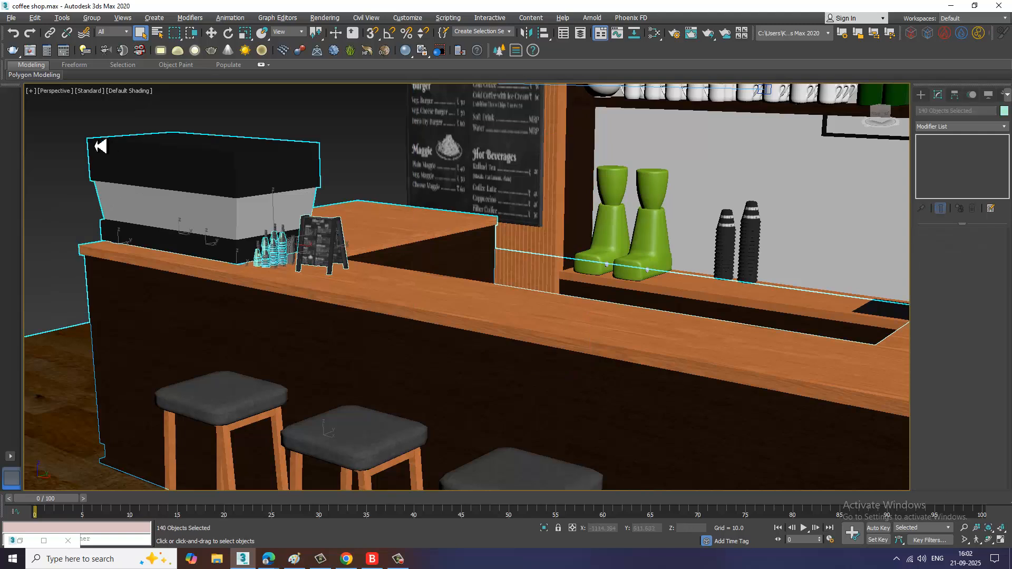
pyautogui.moveTo(187, 332); pyautogui.dragTo(191, 334)
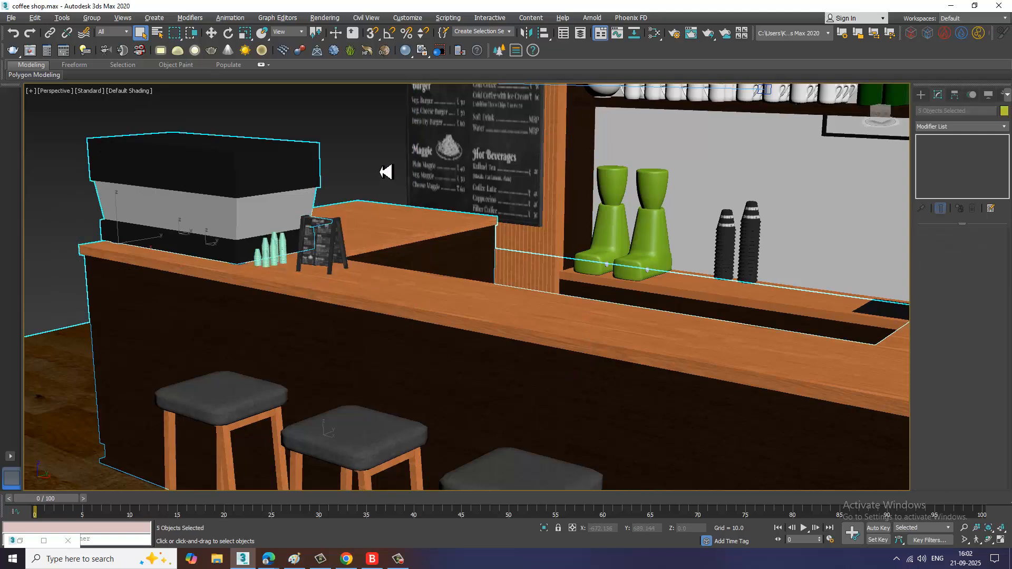
pyautogui.keyDown('alt'); pyautogui.moveTo(523, 335); pyautogui.dragTo(571, 370); pyautogui.keyUp('alt')
pyautogui.keyDown('alt'); pyautogui.moveTo(382, 178); pyautogui.dragTo(312, 323); pyautogui.keyUp('alt')
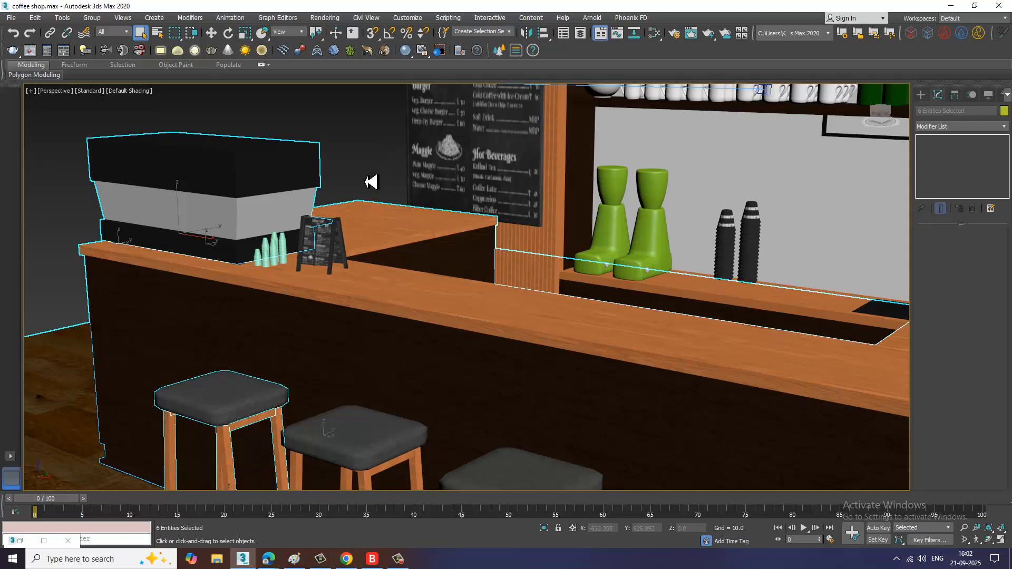
pyautogui.keyDown('alt'); pyautogui.moveTo(54, 222); pyautogui.dragTo(153, 321); pyautogui.keyUp('alt')
pyautogui.keyDown('alt'); pyautogui.moveTo(32, 227); pyautogui.dragTo(216, 304); pyautogui.keyUp('alt')
pyautogui.keyDown('alt'); pyautogui.moveTo(155, 328); pyautogui.dragTo(246, 240); pyautogui.keyUp('alt')
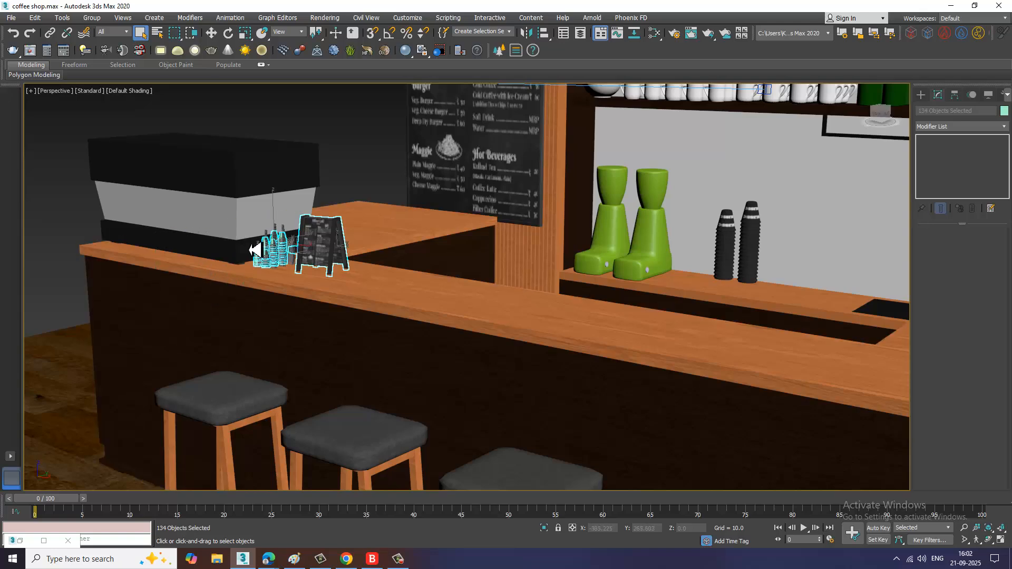
pyautogui.keyDown('alt'); pyautogui.moveTo(249, 242); pyautogui.dragTo(462, 209, button='middle'); pyautogui.keyUp('alt')
pyautogui.keyDown('alt'); pyautogui.moveTo(464, 167); pyautogui.dragTo(306, 291); pyautogui.keyUp('alt')
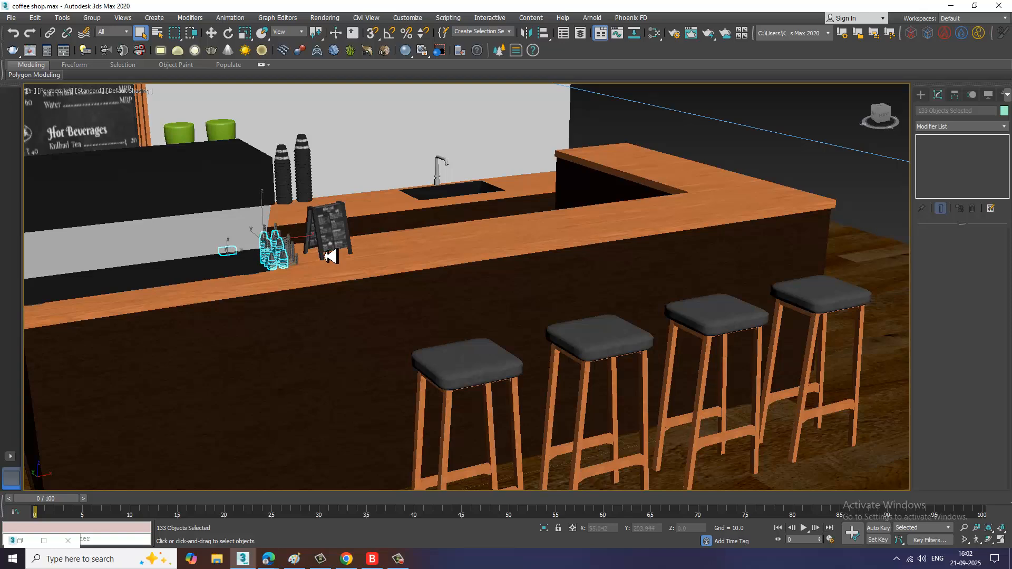
pyautogui.keyDown('alt'); pyautogui.moveTo(328, 252); pyautogui.dragTo(382, 265, button='middle'); pyautogui.keyUp('alt')
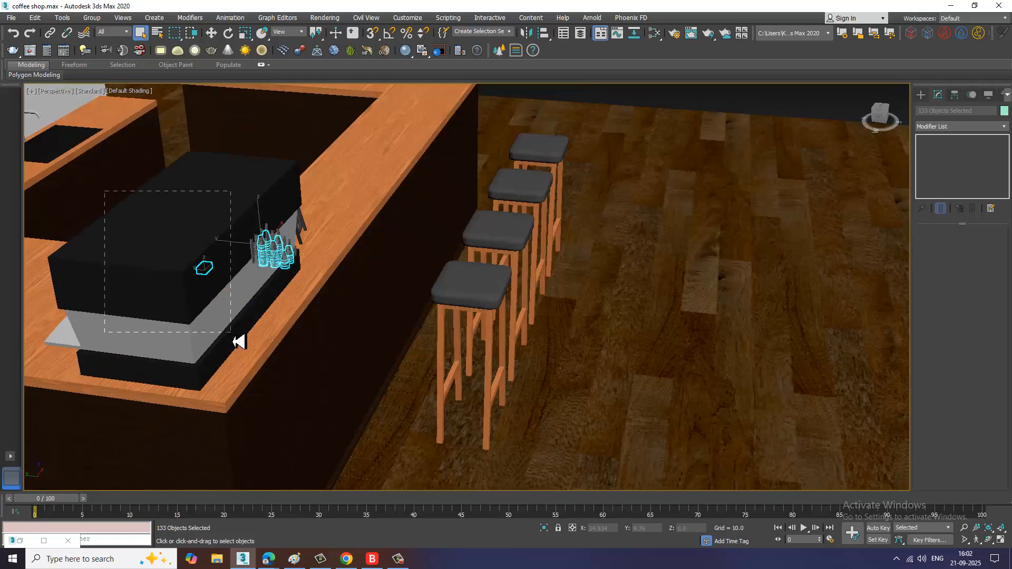
pyautogui.keyDown('alt'); pyautogui.moveTo(240, 342); pyautogui.dragTo(240, 342); pyautogui.keyUp('alt')
pyautogui.keyDown('alt'); pyautogui.moveTo(264, 303); pyautogui.dragTo(382, 288, button='middle'); pyautogui.keyUp('alt')
pyautogui.scroll(-5, 366, 284)
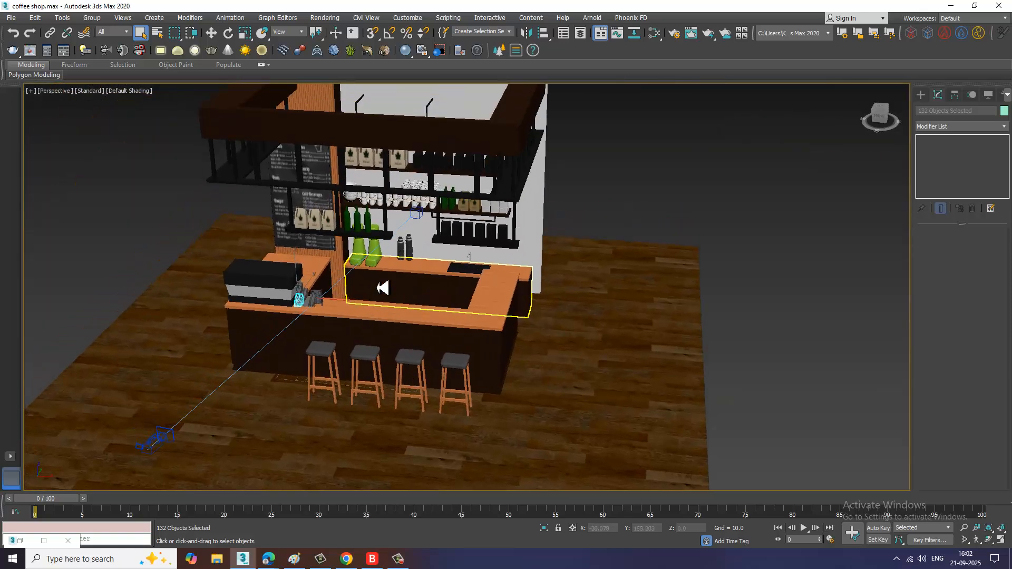
pyautogui.press('F3')
pyautogui.press('F3')
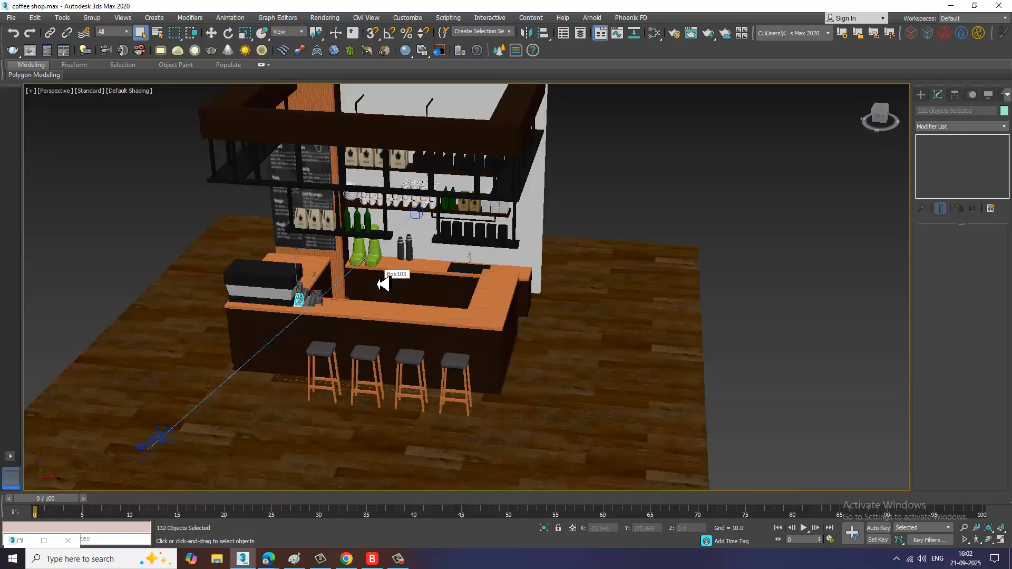
pyautogui.hotkey('ctrl', 'd')
# Step: Select the three wooden trays beneath the stacked mugs on the shelf
pyautogui.scroll(5, 382, 283)
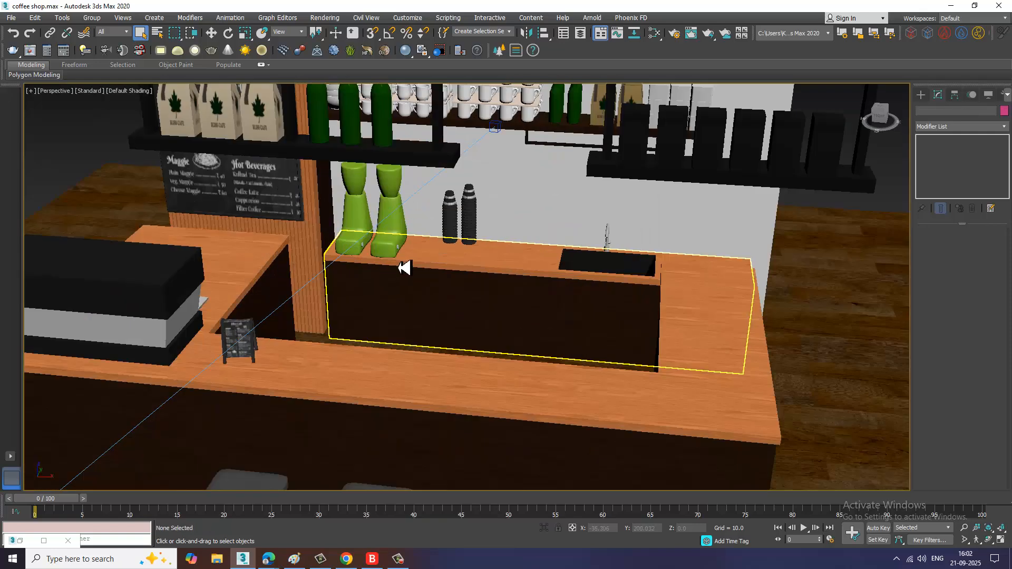
pyautogui.keyDown('alt'); pyautogui.moveTo(451, 272); pyautogui.dragTo(393, 226, button='middle'); pyautogui.keyUp('alt')
pyautogui.moveTo(393, 227); pyautogui.dragTo(500, 279, button='middle')
pyautogui.scroll(3, 437, 252)
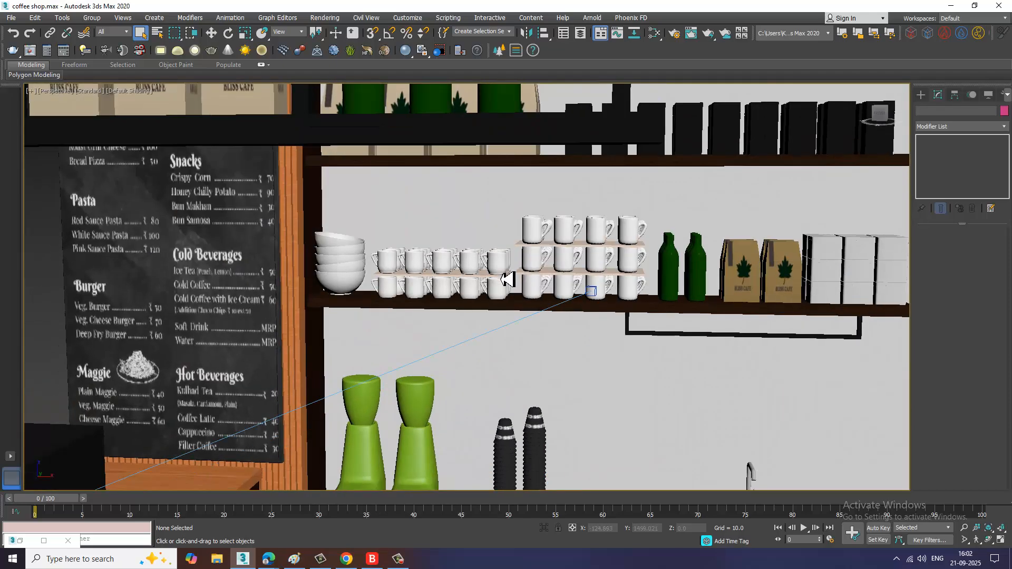
pyautogui.scroll(5, 507, 279)
pyautogui.click(450, 282)
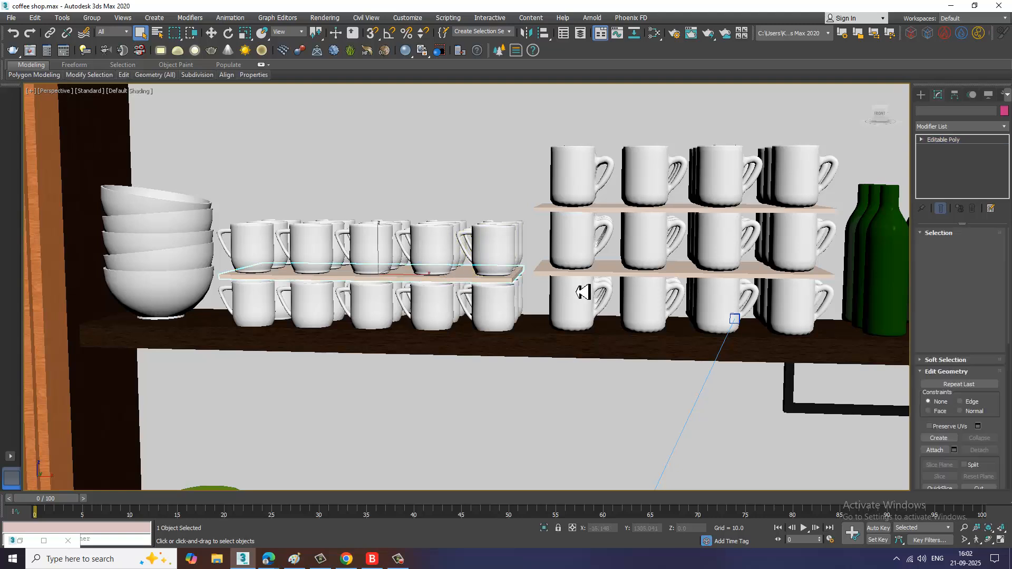
pyautogui.keyDown('ctrl'); pyautogui.click(617, 277); pyautogui.keyUp('ctrl')
pyautogui.keyDown('ctrl'); pyautogui.click(618, 217); pyautogui.keyUp('ctrl')
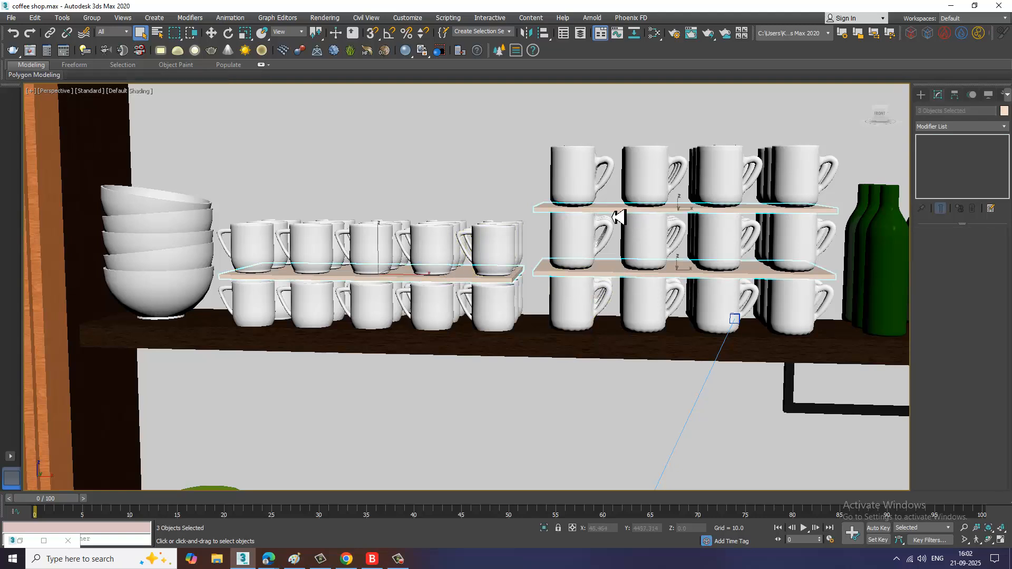
# Step: Create a new VRayMtl with a brown diffuse colour (R132, G79, B44) and assign it to the selected trays
pyautogui.press('m')
pyautogui.scroll(-2, 533, 274)
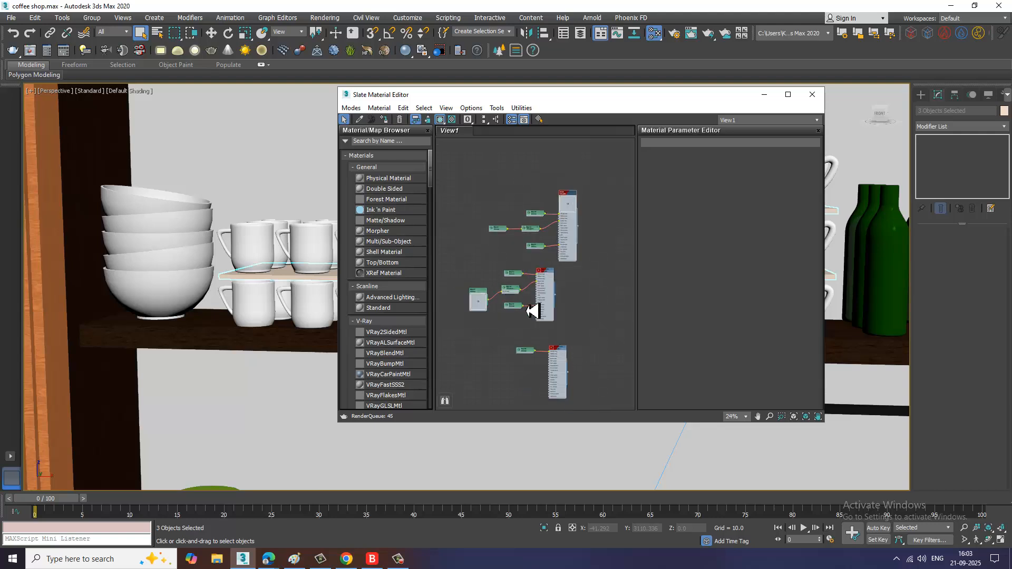
pyautogui.scroll(2, 554, 290)
pyautogui.scroll(-5, 559, 293)
pyautogui.scroll(-10, 388, 348)
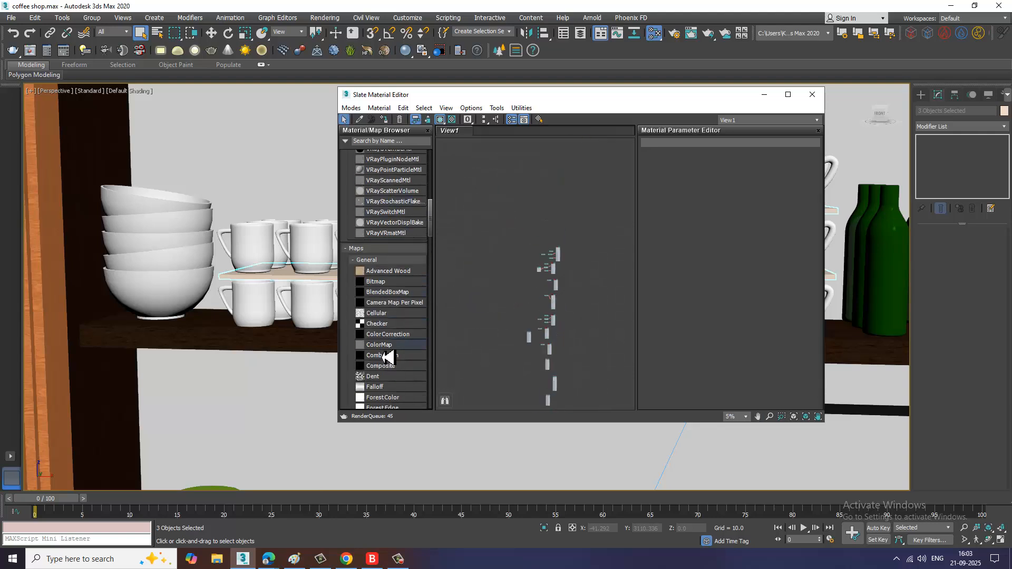
pyautogui.scroll(5, 388, 331)
pyautogui.moveTo(554, 367); pyautogui.dragTo(533, 206, button='middle')
pyautogui.moveTo(510, 364); pyautogui.dragTo(514, 270, button='middle')
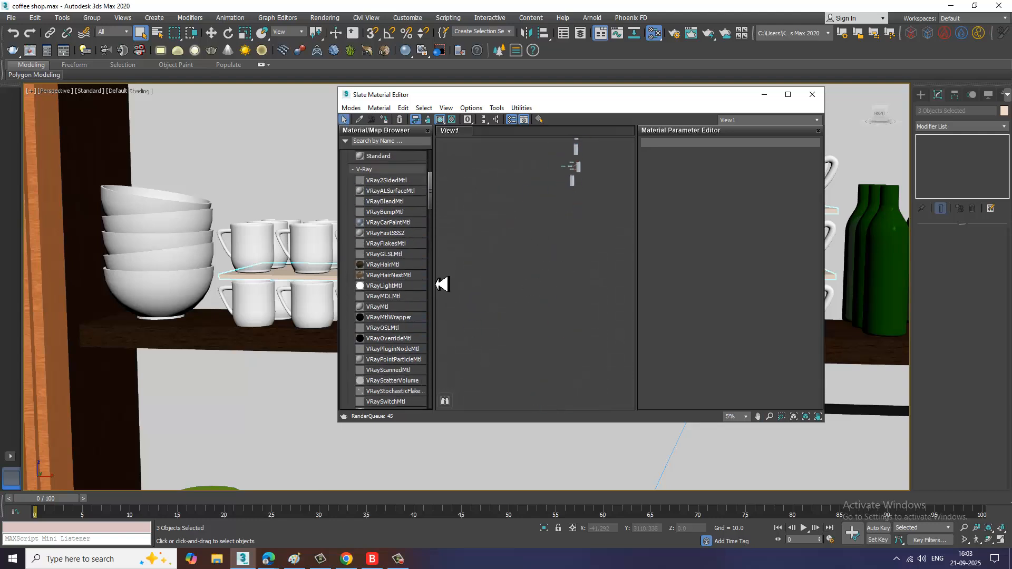
pyautogui.moveTo(401, 310); pyautogui.dragTo(581, 235)
pyautogui.scroll(5, 580, 235)
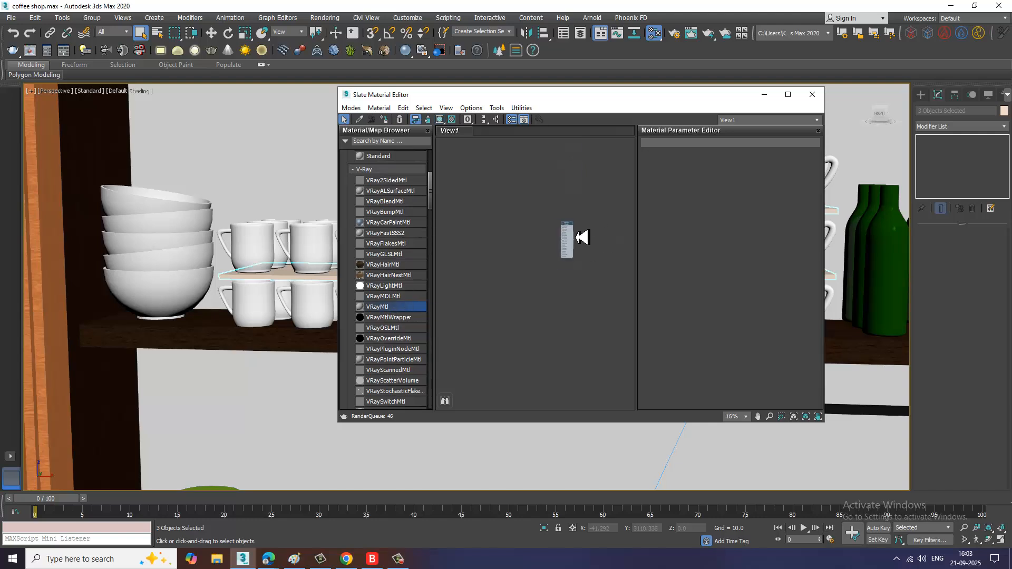
pyautogui.scroll(2, 581, 238)
pyautogui.doubleClick(553, 218)
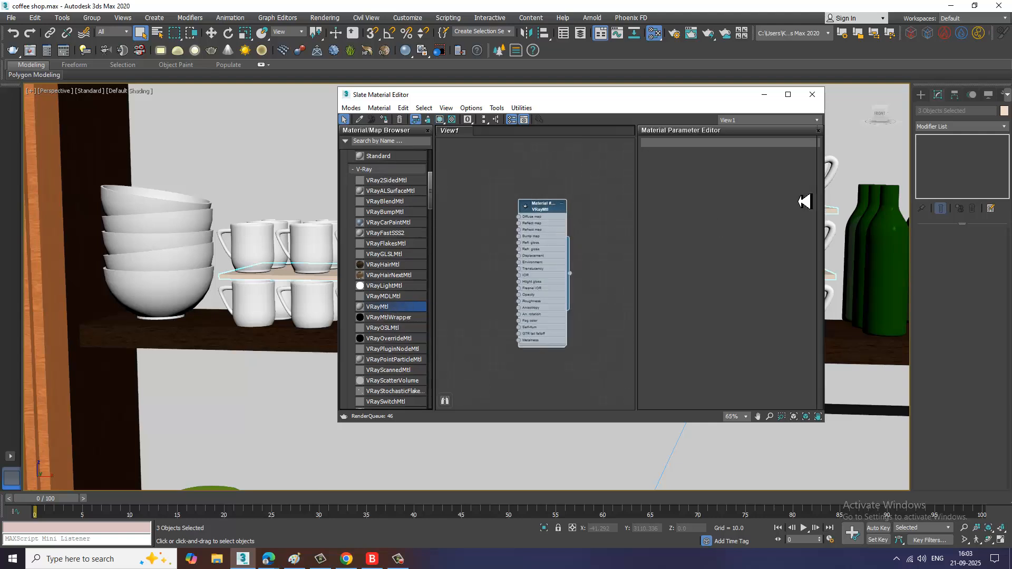
pyautogui.click(705, 168)
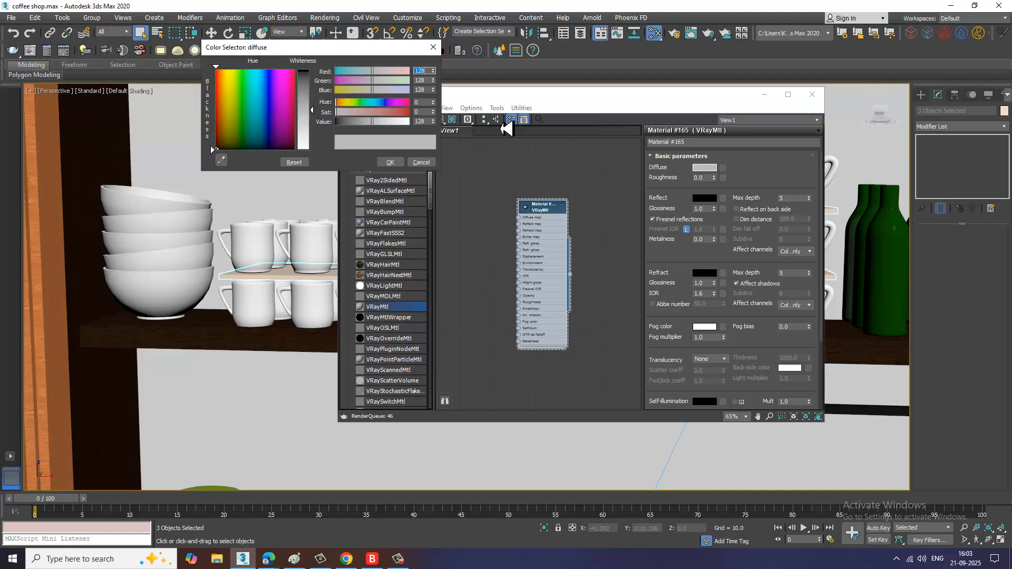
pyautogui.moveTo(260, 106)
pyautogui.mouseDown()
pyautogui.moveTo(222, 115)
pyautogui.moveTo(220, 153)
pyautogui.moveTo(221, 117)
pyautogui.mouseUp()
pyautogui.moveTo(314, 115)
pyautogui.mouseDown()
pyautogui.moveTo(313, 77)
pyautogui.moveTo(315, 105)
pyautogui.mouseUp()
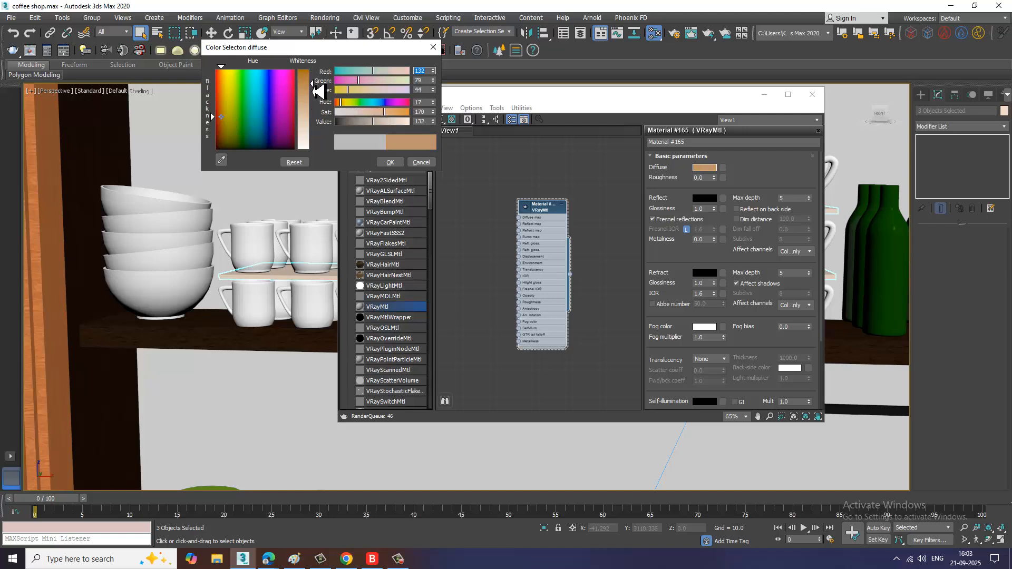
pyautogui.click(393, 163)
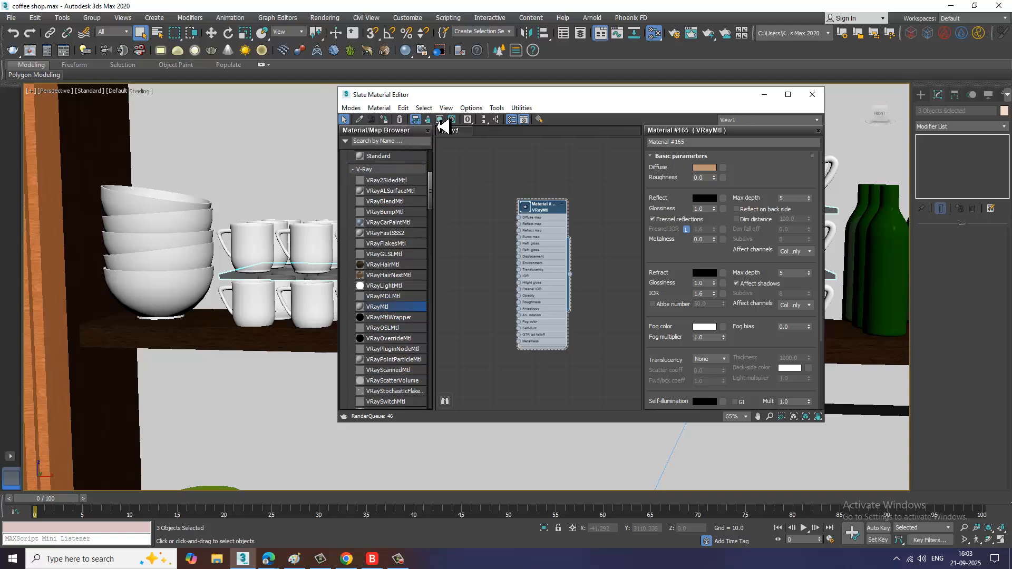
pyautogui.click(765, 95)
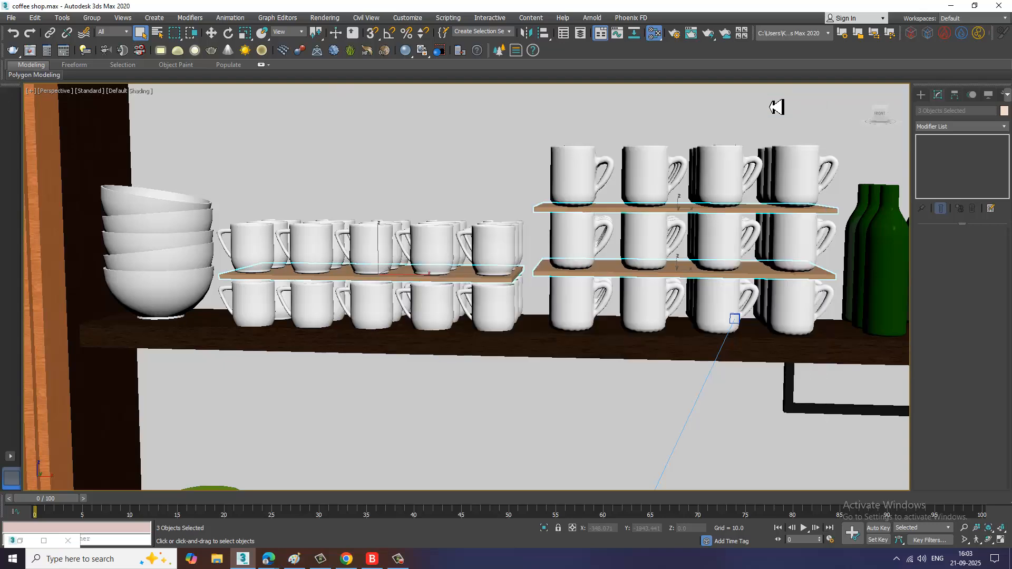
# Step: Select the two green hopper cups on top of the coffee grinders on the counter
pyautogui.scroll(-10, 583, 280)
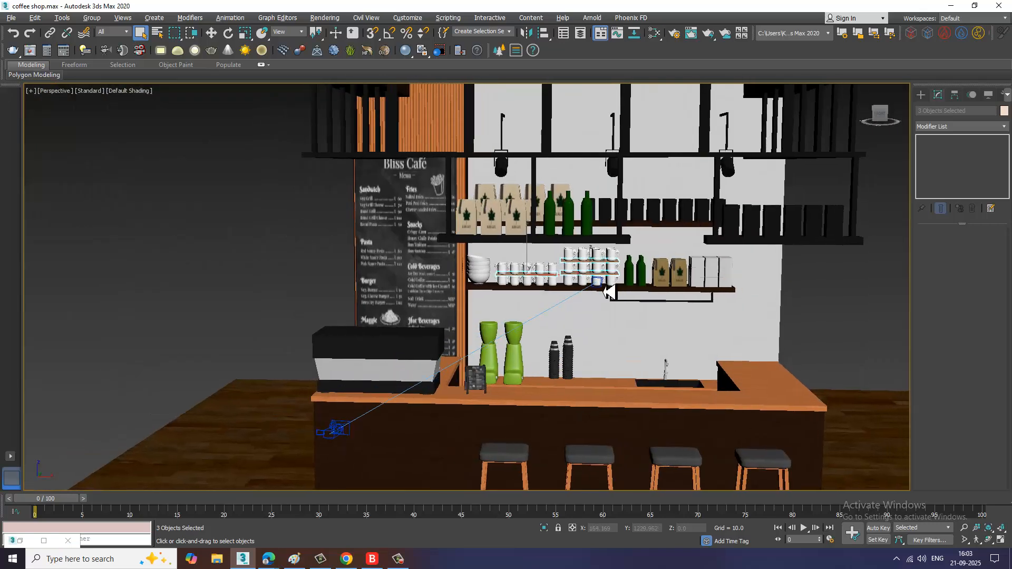
pyautogui.keyDown('alt'); pyautogui.moveTo(610, 291); pyautogui.dragTo(559, 262, button='middle'); pyautogui.keyUp('alt')
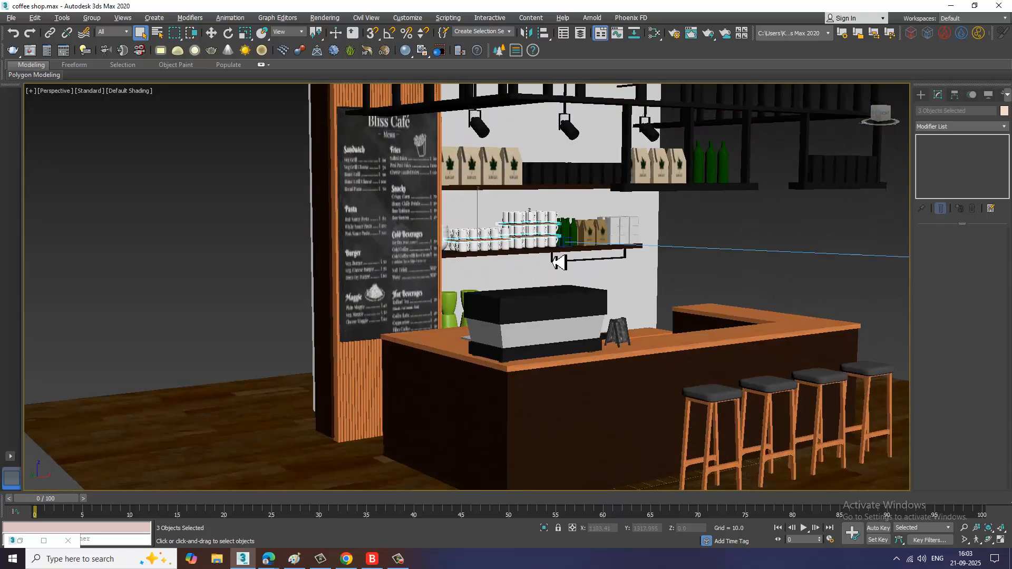
pyautogui.scroll(15, 559, 262)
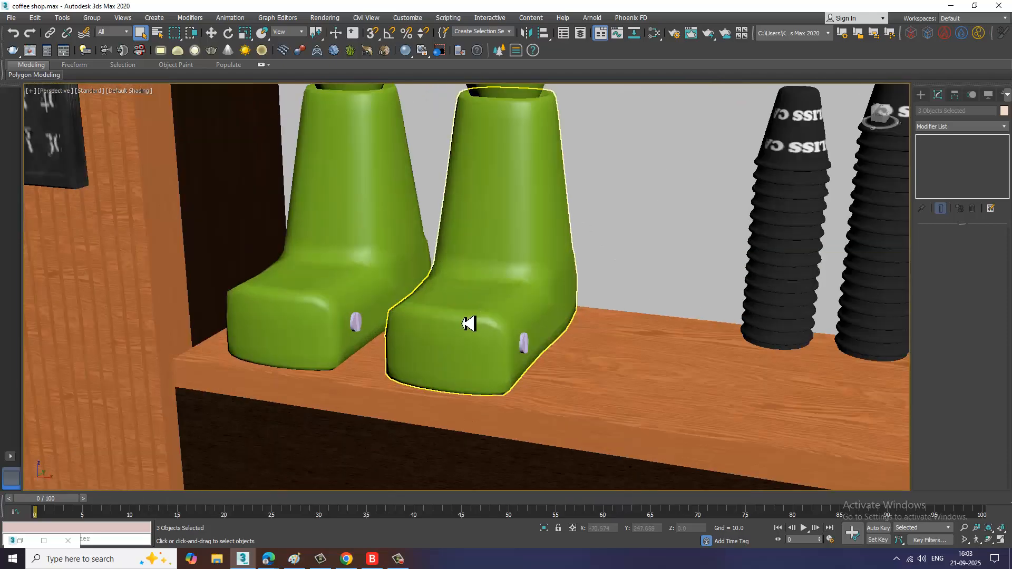
pyautogui.click(502, 249)
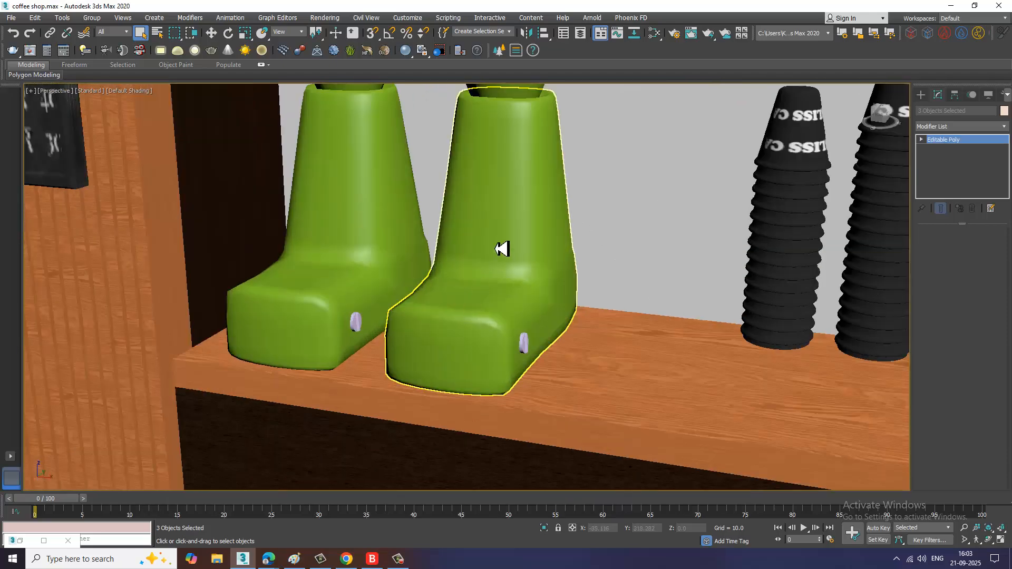
pyautogui.click(502, 248)
pyautogui.scroll(-8, 527, 232)
pyautogui.moveTo(549, 220)
pyautogui.keyDown('alt'); pyautogui.mouseDown(button='middle')
pyautogui.moveTo(555, 314)
pyautogui.moveTo(538, 217)
pyautogui.mouseUp(button='middle'); pyautogui.keyUp('alt')
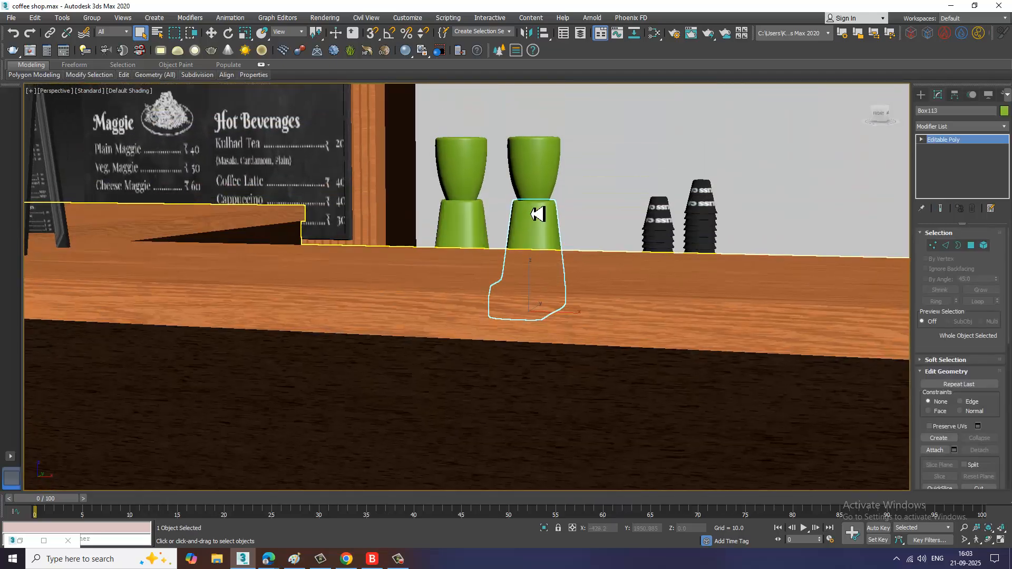
pyautogui.click(538, 180)
pyautogui.keyDown('ctrl'); pyautogui.click(457, 176); pyautogui.keyUp('ctrl')
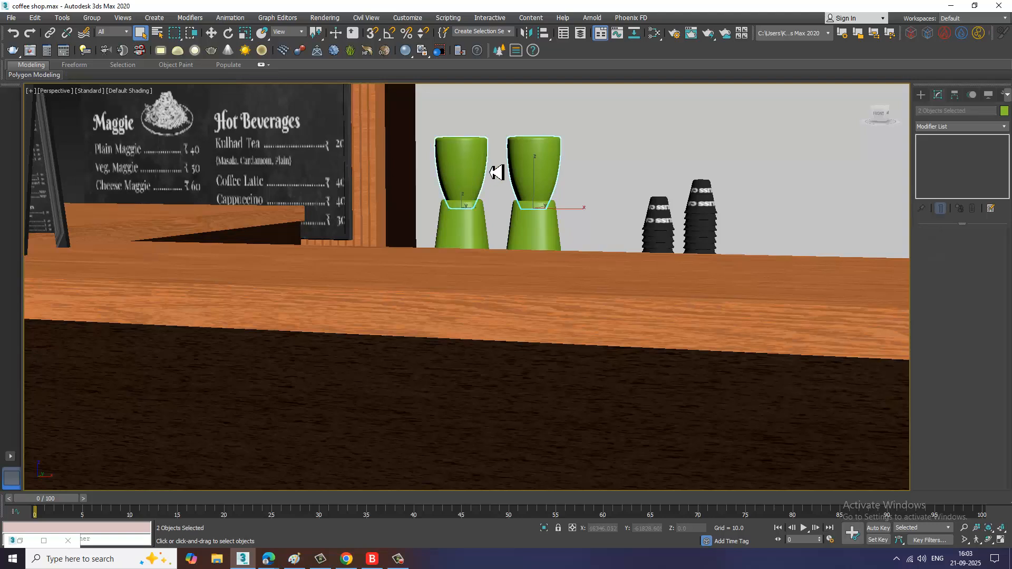
# Step: Create a new VRayMtl with refraction colour 226 and assign it to the two grinder hoppers
pyautogui.press('m')
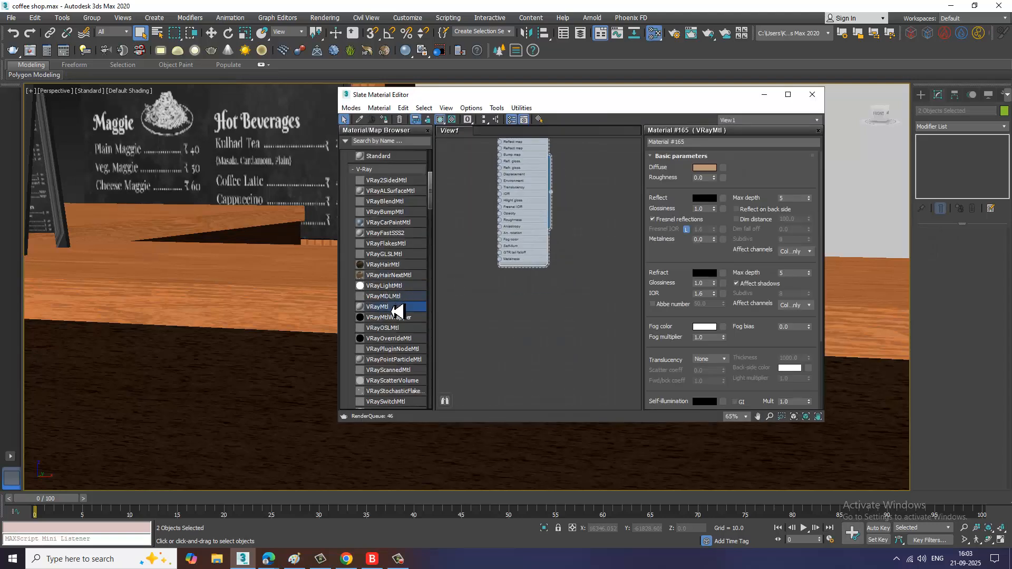
pyautogui.moveTo(563, 311); pyautogui.dragTo(564, 309)
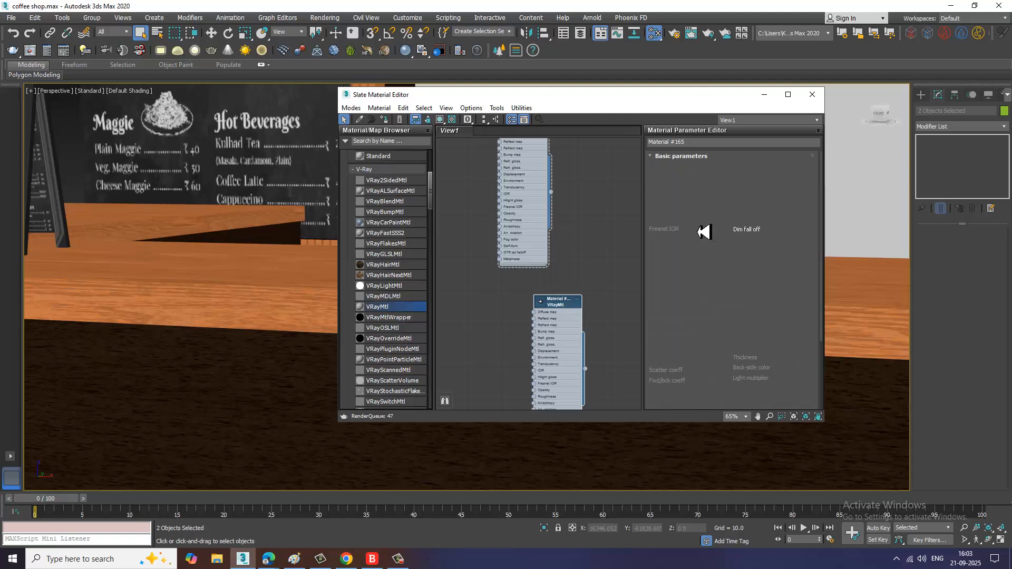
pyautogui.click(707, 169)
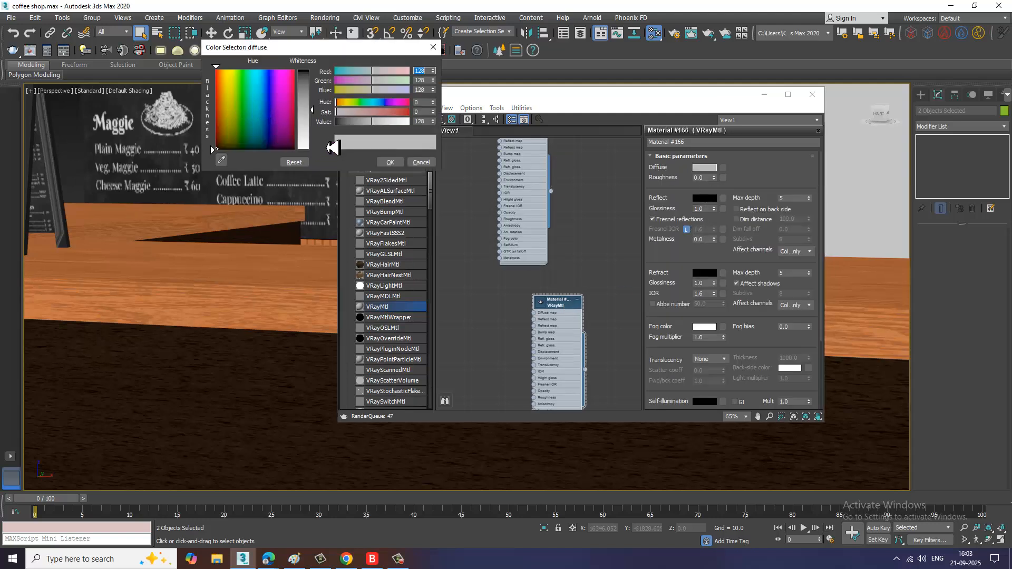
pyautogui.moveTo(310, 109); pyautogui.dragTo(311, 113)
pyautogui.click(390, 162)
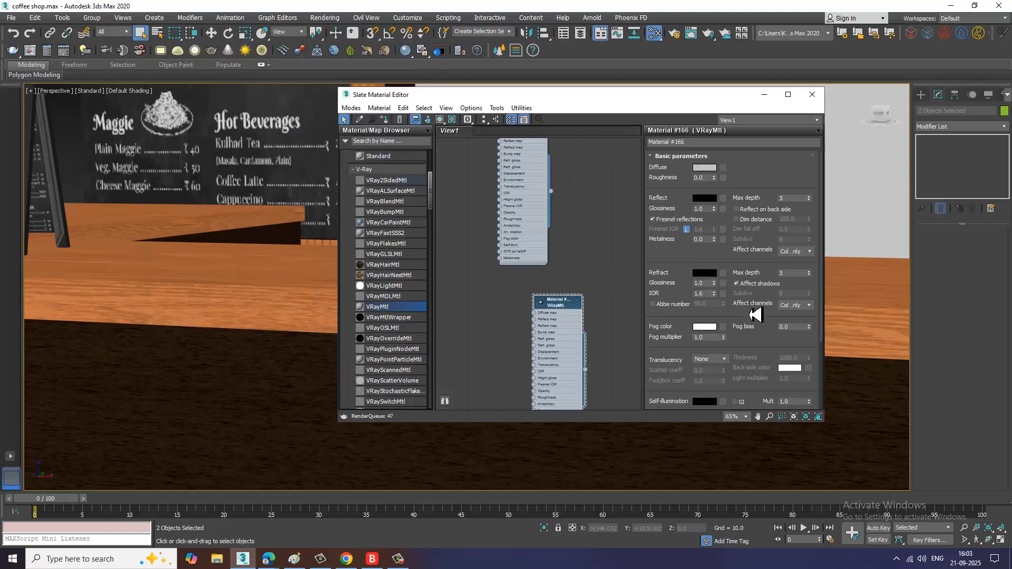
pyautogui.click(705, 273)
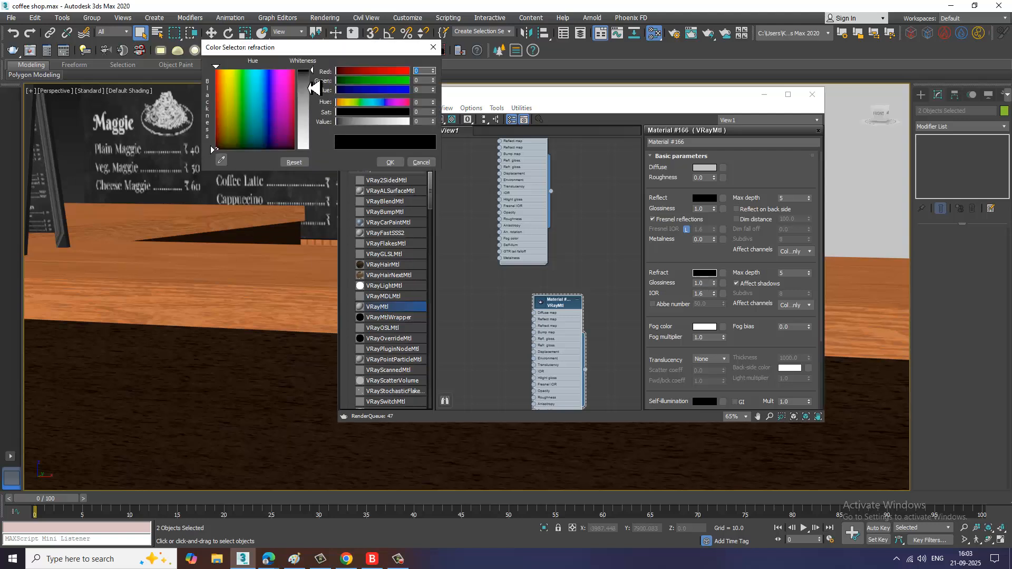
pyautogui.moveTo(310, 88); pyautogui.dragTo(319, 149)
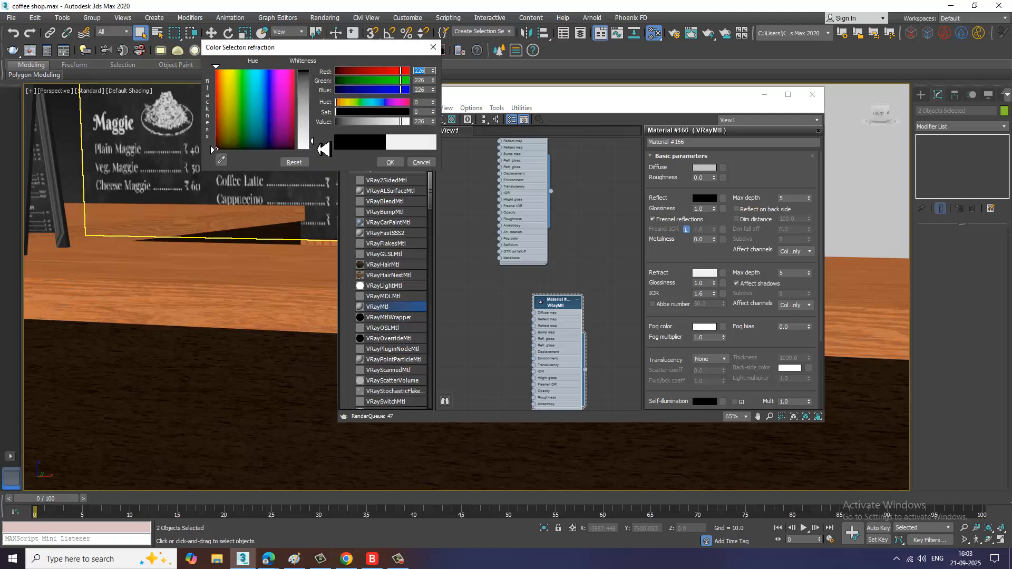
pyautogui.click(390, 163)
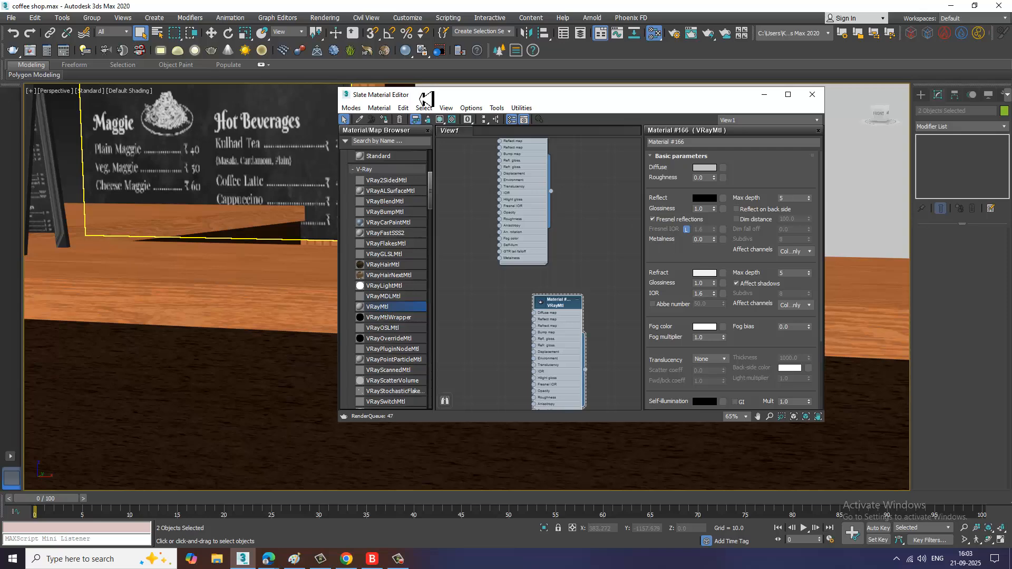
pyautogui.click(385, 119)
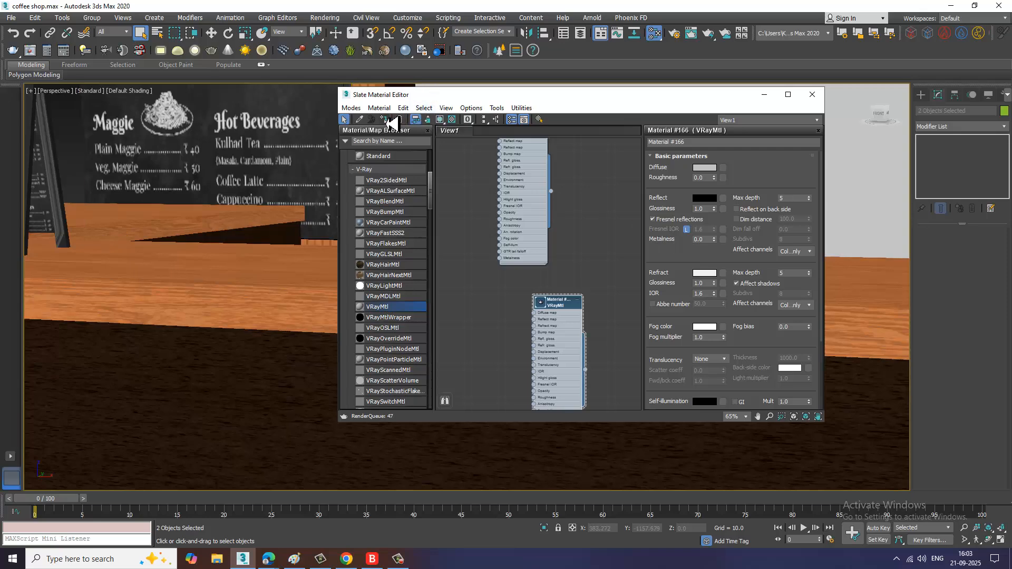
pyautogui.click(764, 95)
# Step: Select both grinder bodies and assign them a new VRayMtl with dark diffuse and reflection colour 37
pyautogui.click(534, 236)
pyautogui.keyDown('alt'); pyautogui.moveTo(533, 235); pyautogui.dragTo(529, 246, button='middle'); pyautogui.keyUp('alt')
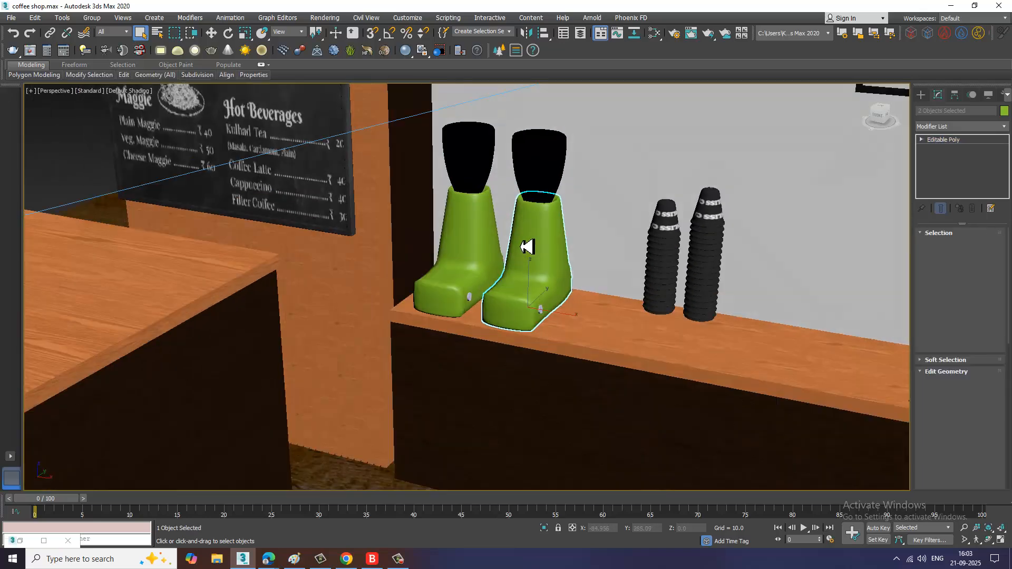
pyautogui.keyDown('ctrl'); pyautogui.click(482, 209); pyautogui.keyUp('ctrl')
pyautogui.press('m')
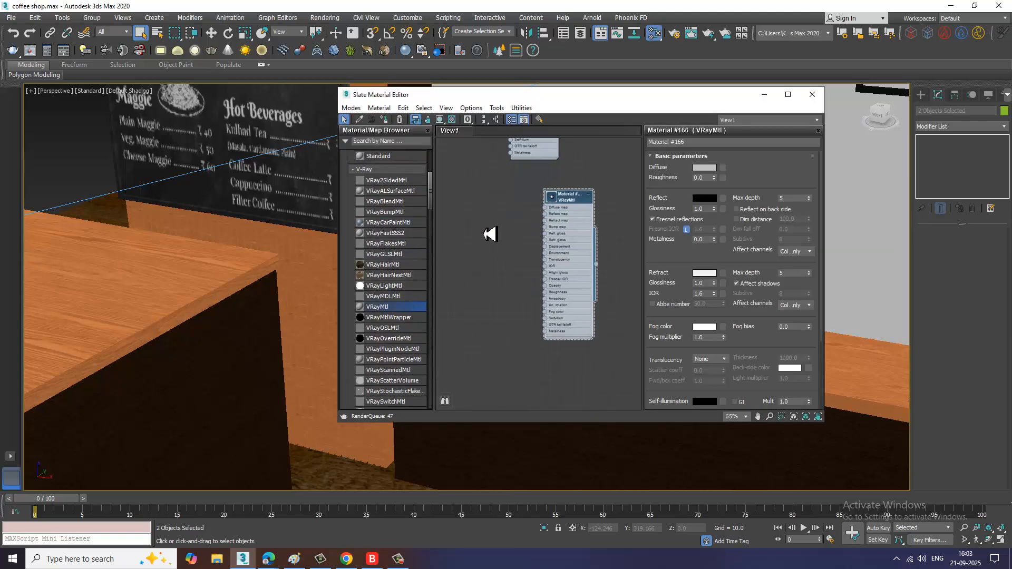
pyautogui.moveTo(490, 234); pyautogui.dragTo(490, 234)
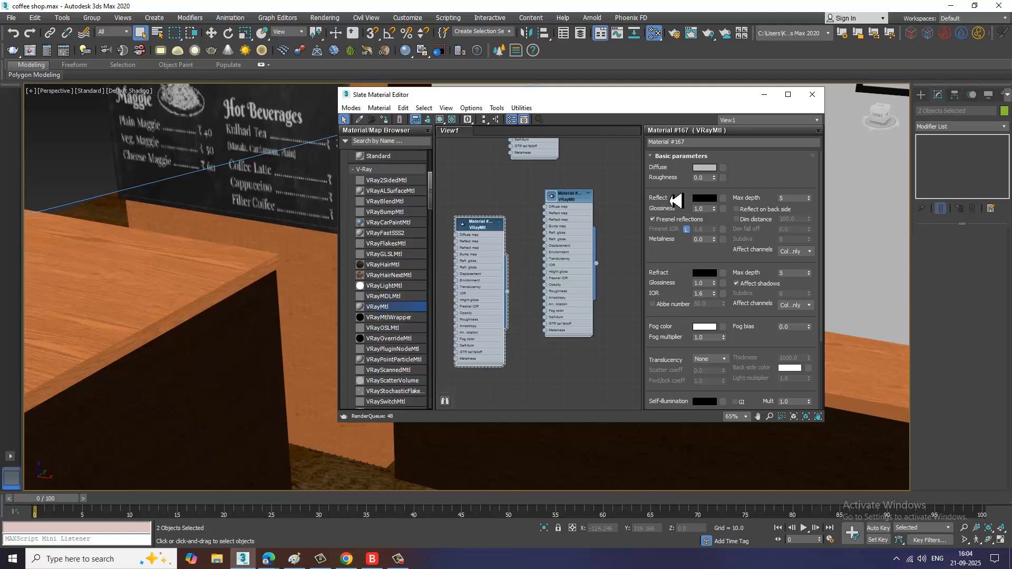
pyautogui.click(705, 168)
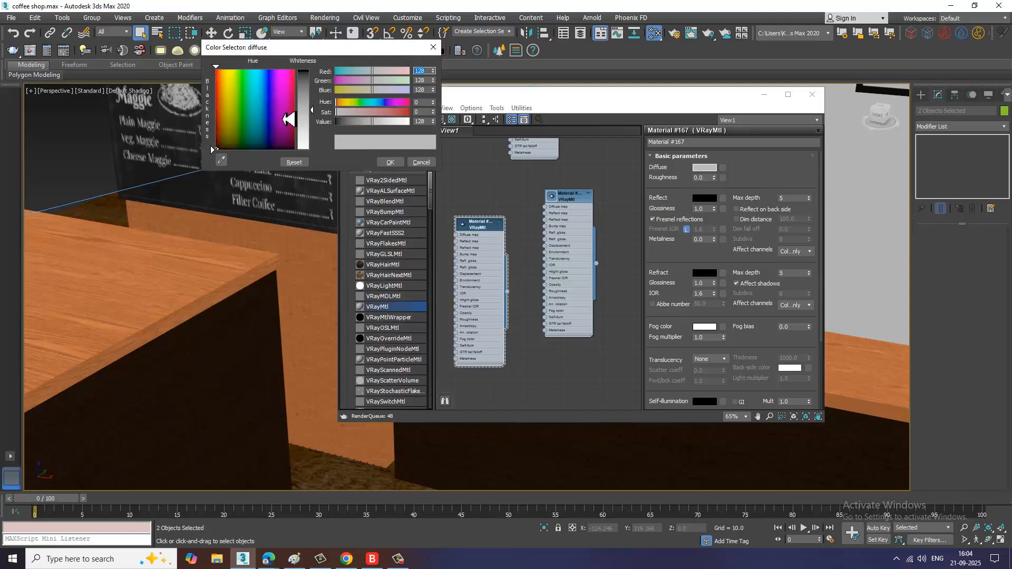
pyautogui.moveTo(314, 114); pyautogui.dragTo(314, 72)
pyautogui.click(390, 162)
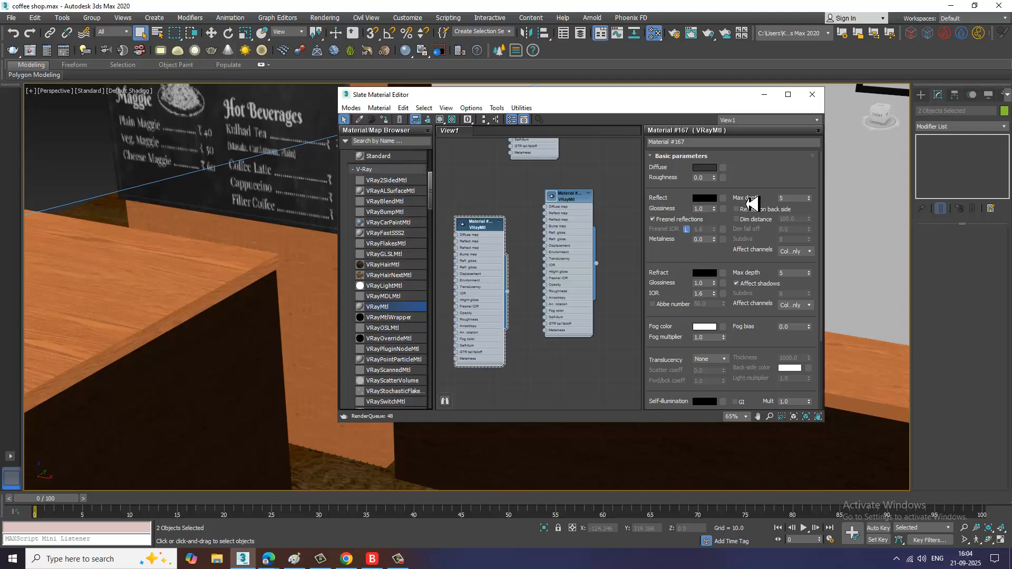
pyautogui.click(705, 199)
pyautogui.moveTo(317, 77); pyautogui.dragTo(321, 87)
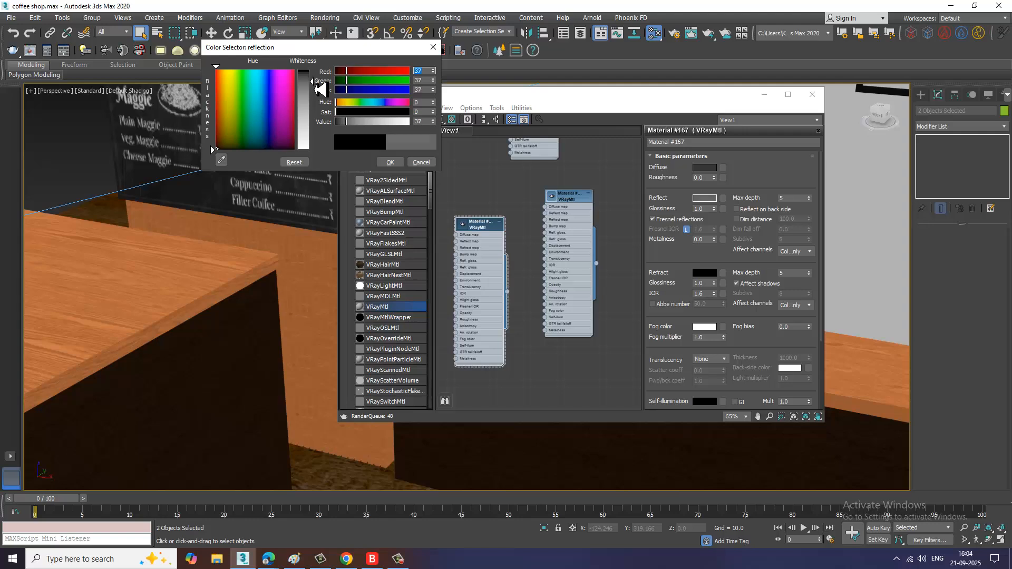
pyautogui.click(391, 163)
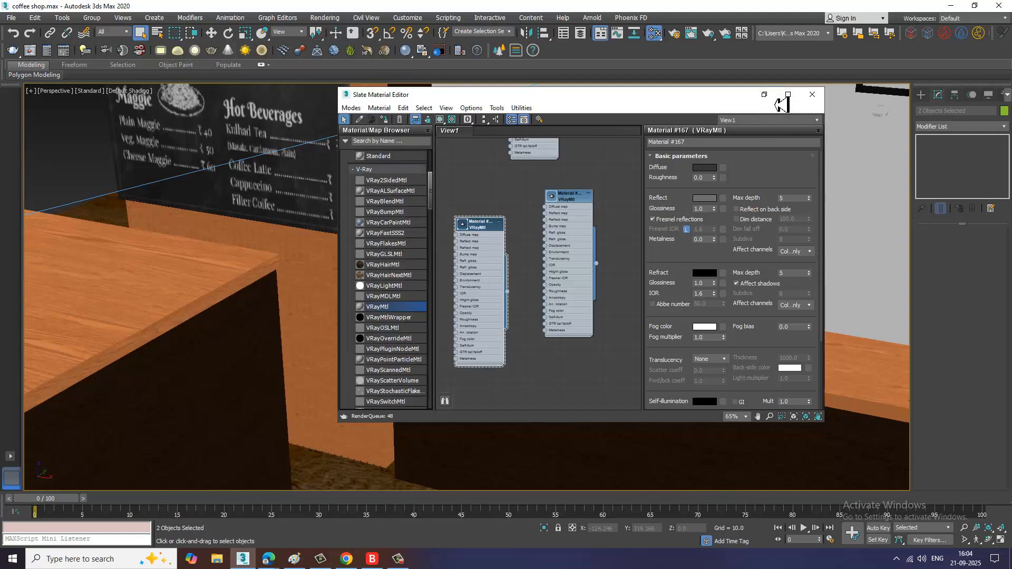
pyautogui.click(812, 95)
# Step: Select the two small knobs on the grinder bodies and create a new VRayMtl with a black diffuse colour
pyautogui.scroll(5, 545, 313)
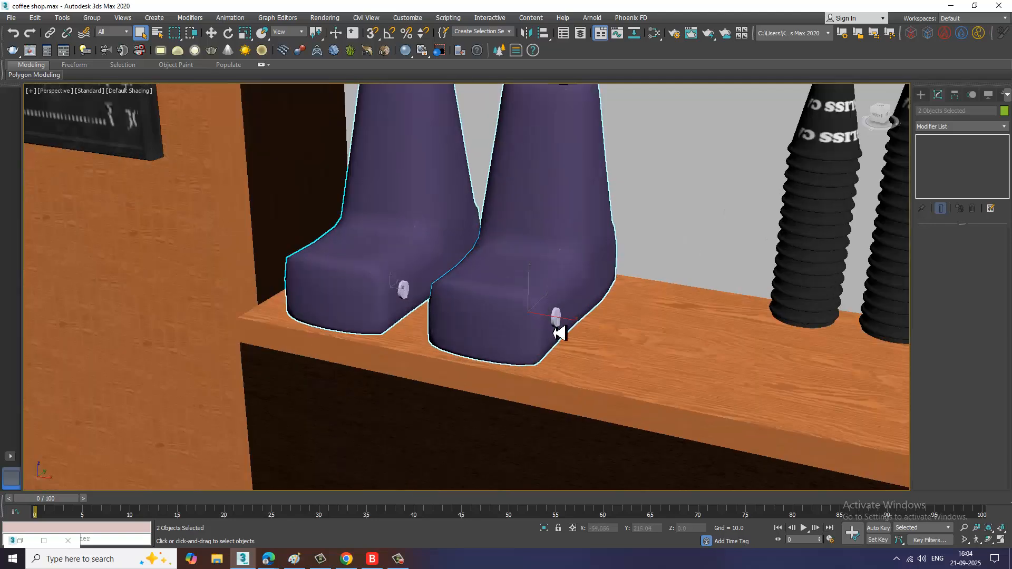
pyautogui.click(555, 318)
pyautogui.keyDown('ctrl'); pyautogui.click(408, 300); pyautogui.keyUp('ctrl')
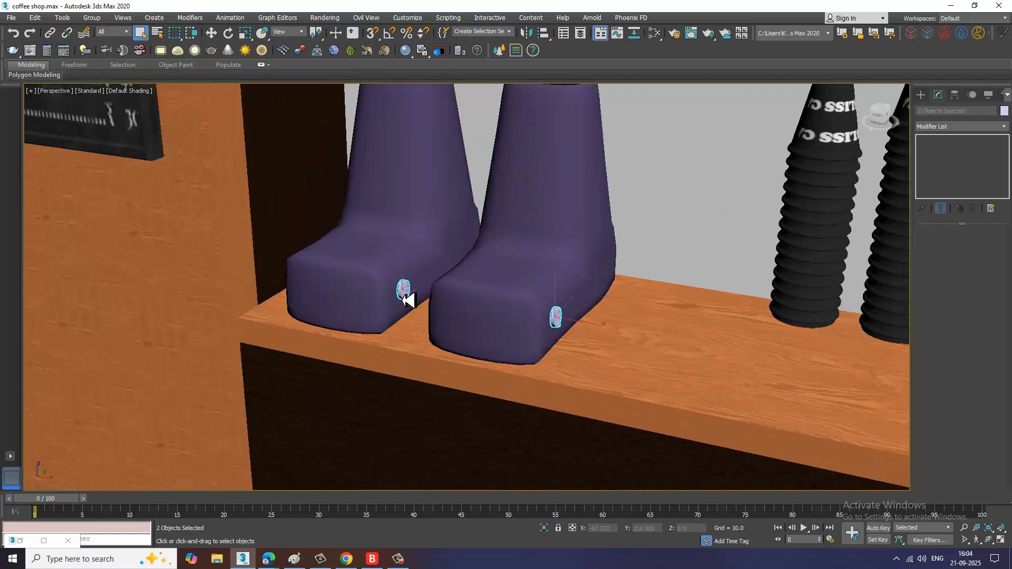
pyautogui.press('m')
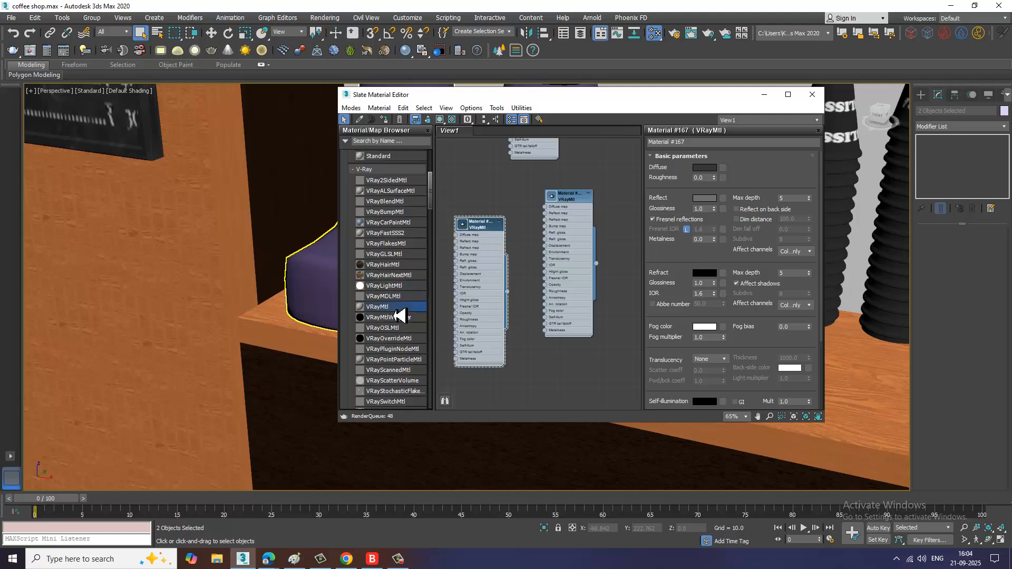
pyautogui.moveTo(395, 312); pyautogui.dragTo(584, 381)
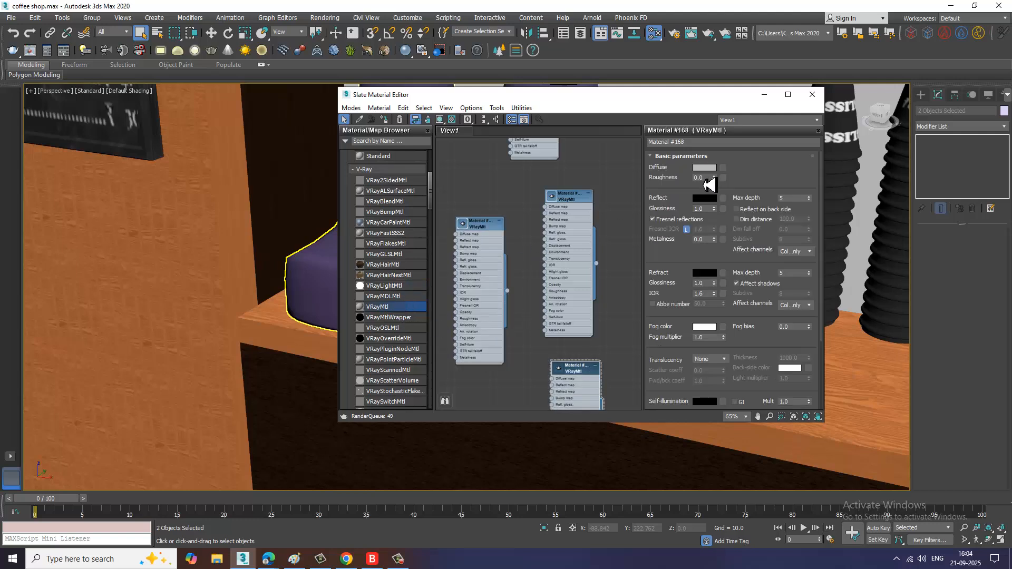
pyautogui.click(704, 168)
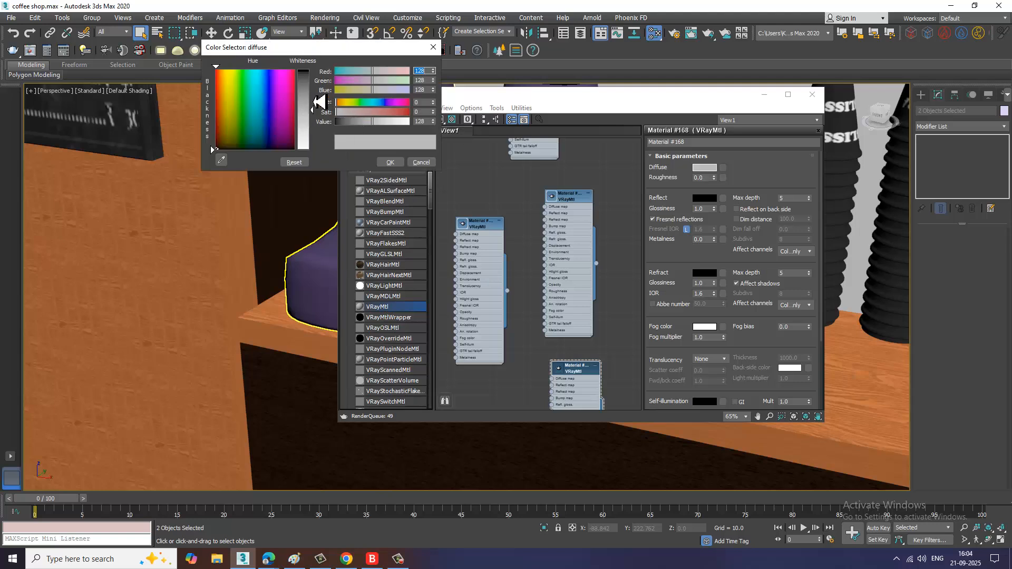
pyautogui.moveTo(319, 102); pyautogui.dragTo(316, 149)
pyautogui.click(391, 162)
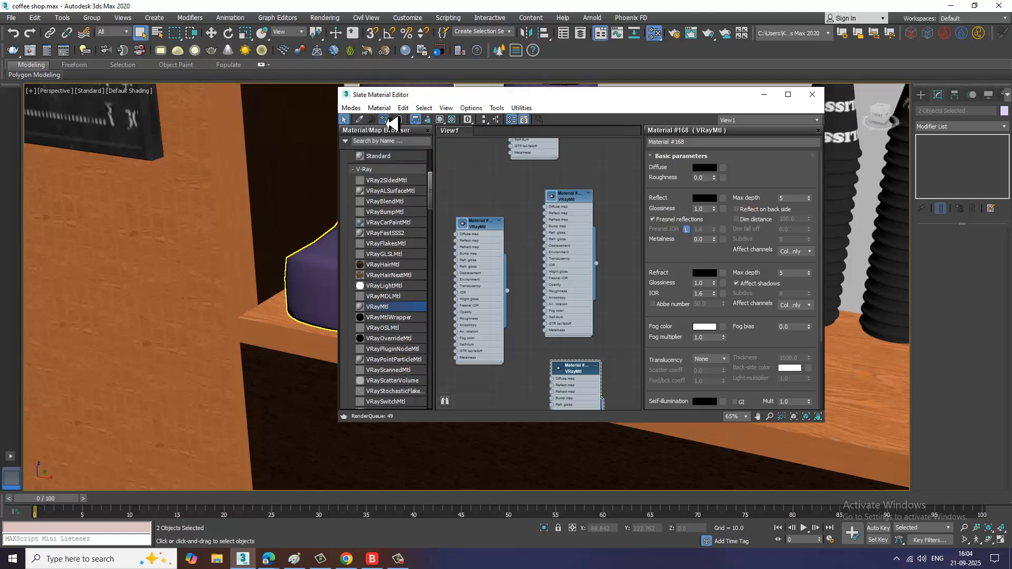
pyautogui.click(764, 96)
# Step: Assign the black VRayMtl to the two grinder knobs and show the grinder bodies' material in the viewport
pyautogui.scroll(-6, 624, 288)
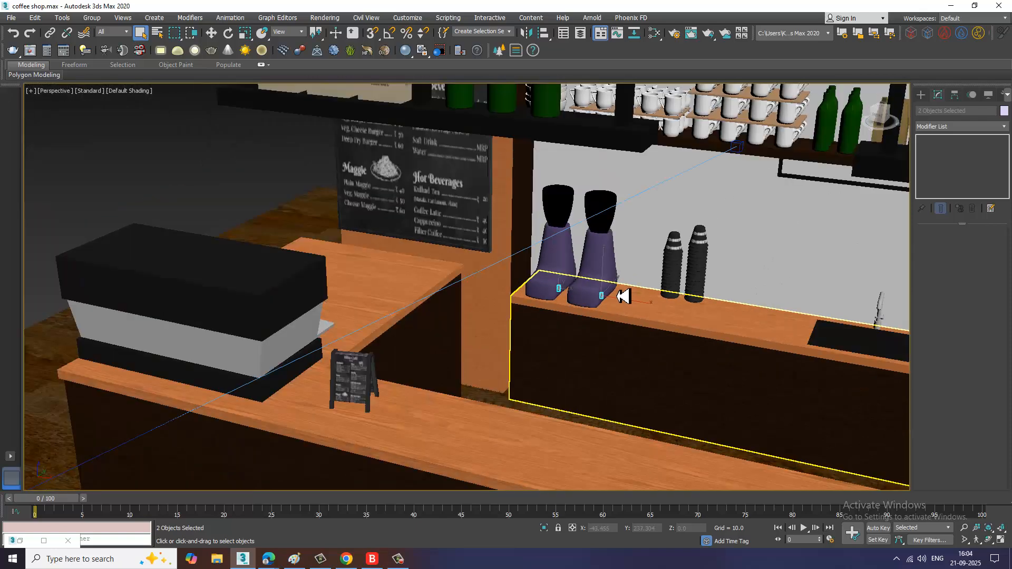
pyautogui.scroll(8, 624, 297)
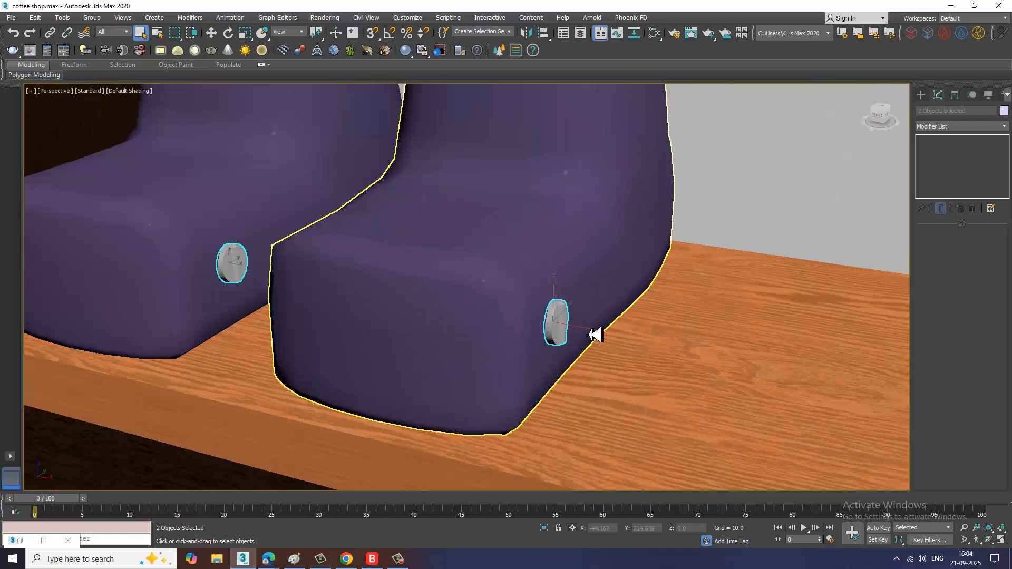
pyautogui.press('m')
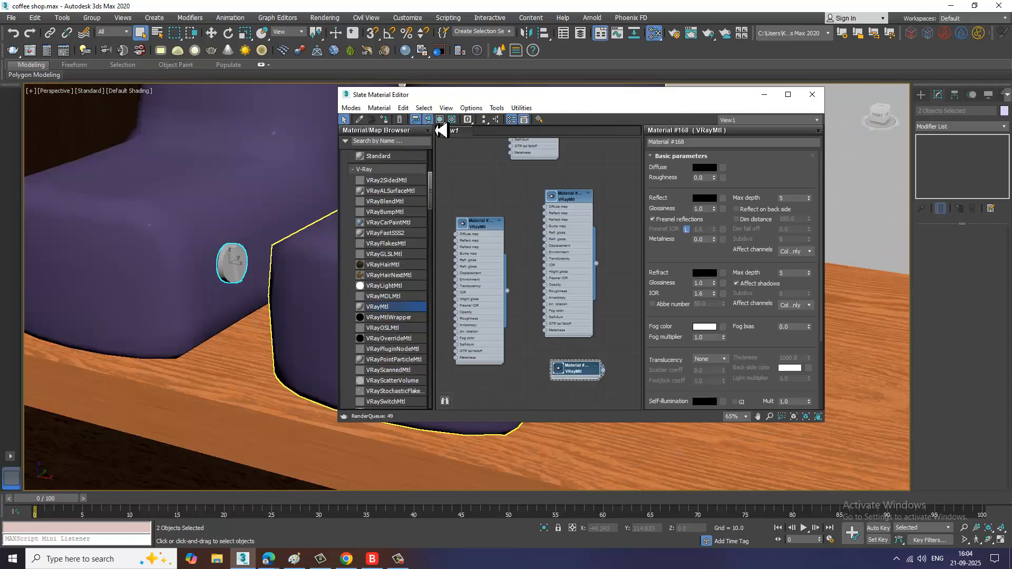
pyautogui.click(440, 121)
pyautogui.click(215, 196)
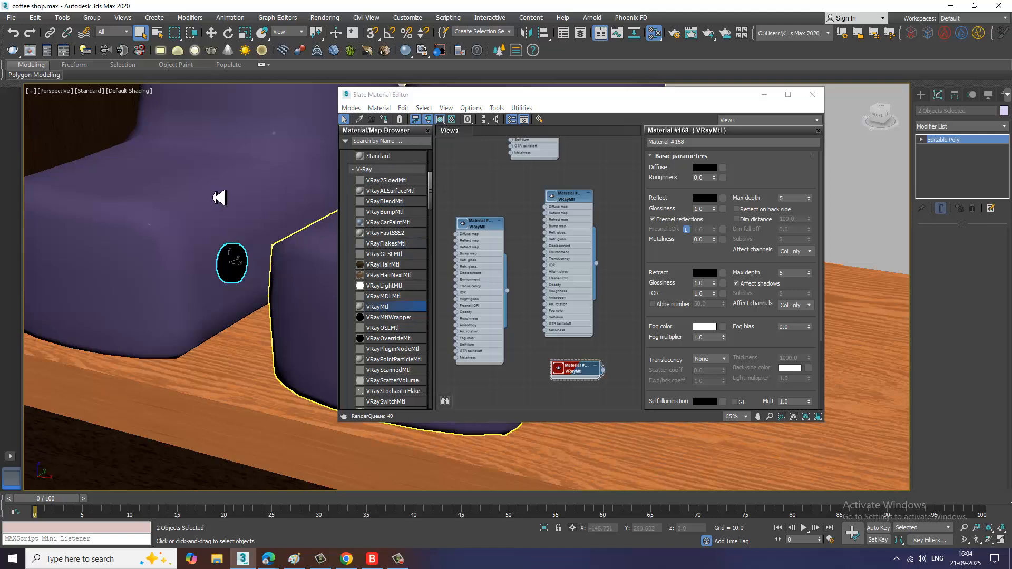
pyautogui.keyDown('ctrl'); pyautogui.click(329, 296); pyautogui.keyUp('ctrl')
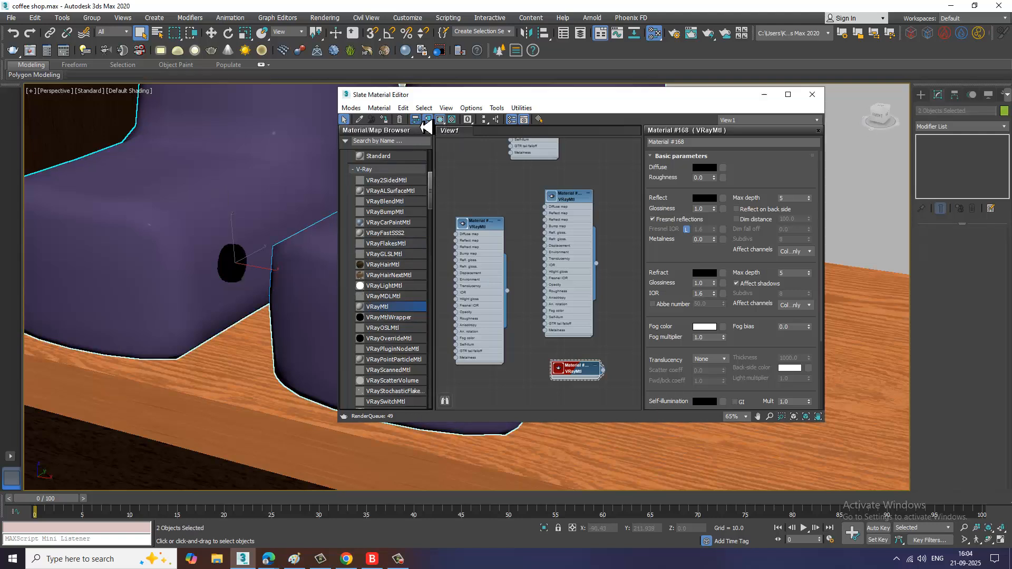
pyautogui.click(386, 120)
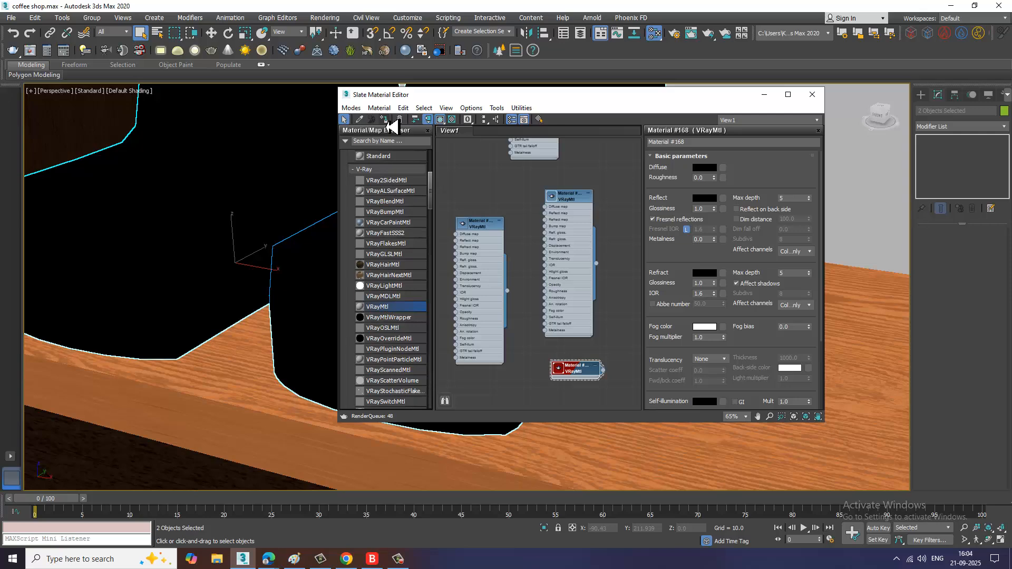
pyautogui.click(764, 94)
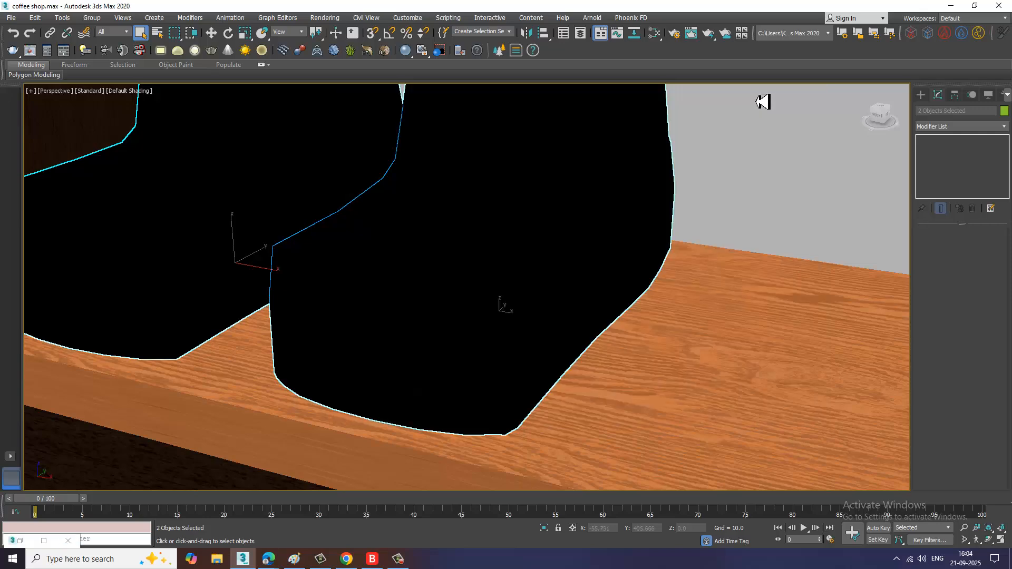
# Step: Save the scene file
pyautogui.scroll(-5, 580, 285)
pyautogui.scroll(-8, 581, 283)
pyautogui.moveTo(666, 309)
pyautogui.keyDown('alt'); pyautogui.mouseDown(button='middle')
pyautogui.moveTo(685, 275)
pyautogui.moveTo(660, 317)
pyautogui.mouseUp(button='middle'); pyautogui.keyUp('alt')
pyautogui.hotkey('ctrl', 's')
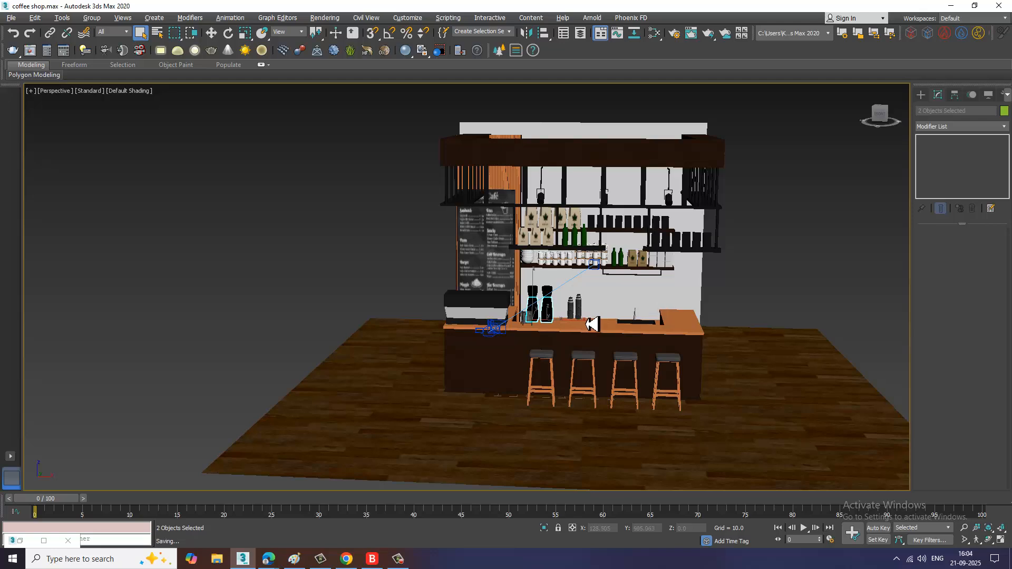
# Step: Unhide all hidden objects in the scene
pyautogui.scroll(3, 750, 266)
pyautogui.keyDown('alt'); pyautogui.moveTo(750, 266); pyautogui.dragTo(592, 240, button='middle'); pyautogui.keyUp('alt')
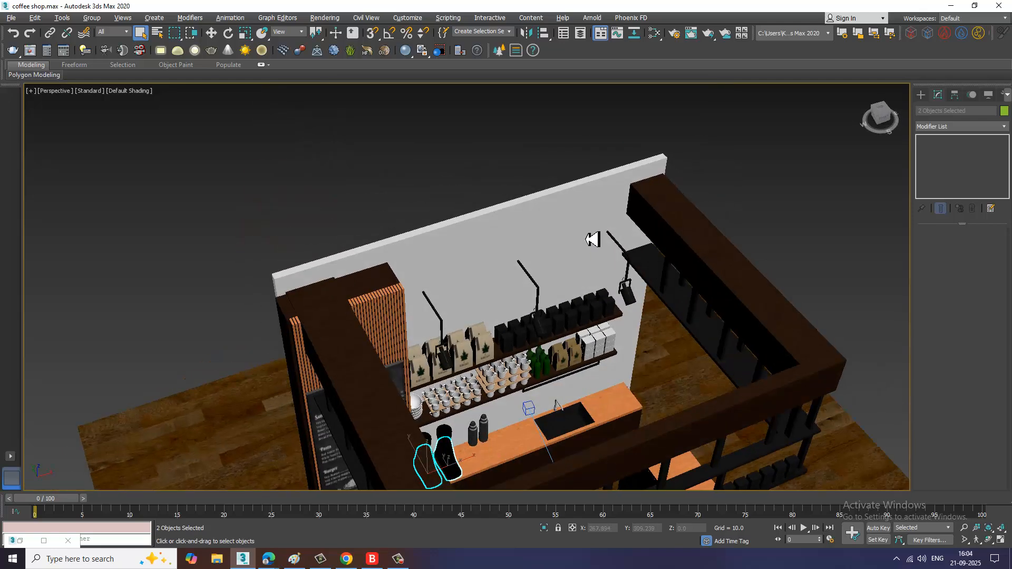
pyautogui.click(546, 216)
pyautogui.keyDown('alt'); pyautogui.moveTo(582, 294); pyautogui.dragTo(536, 260, button='middle'); pyautogui.keyUp('alt')
pyautogui.rightClick(498, 213)
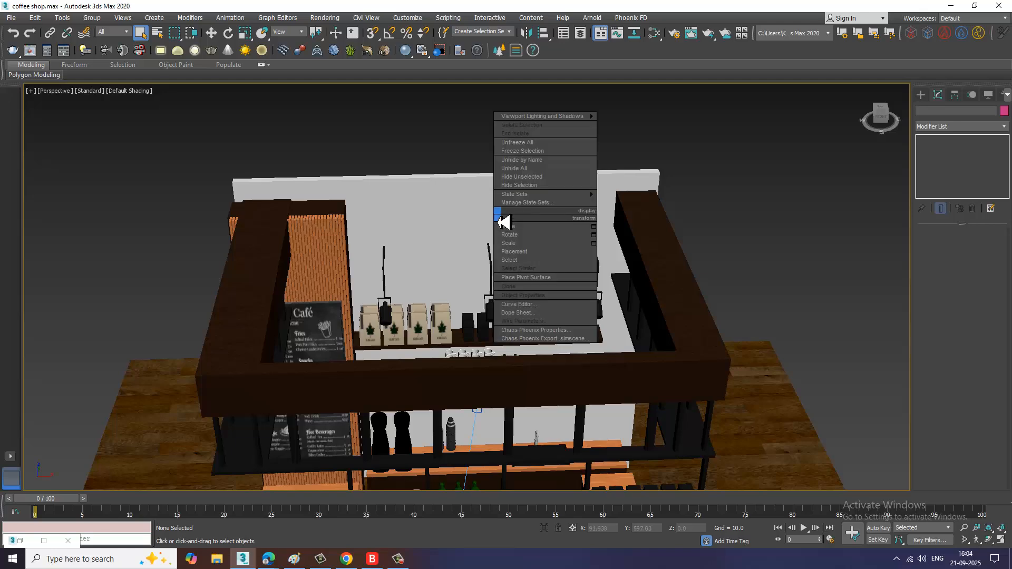
pyautogui.click(519, 144)
# Step: Switch the perspective viewport to the PhysCamera001 camera view to inspect the counter composition
pyautogui.keyDown('alt'); pyautogui.moveTo(461, 316); pyautogui.dragTo(545, 339, button='middle'); pyautogui.keyUp('alt')
pyautogui.scroll(4, 483, 351)
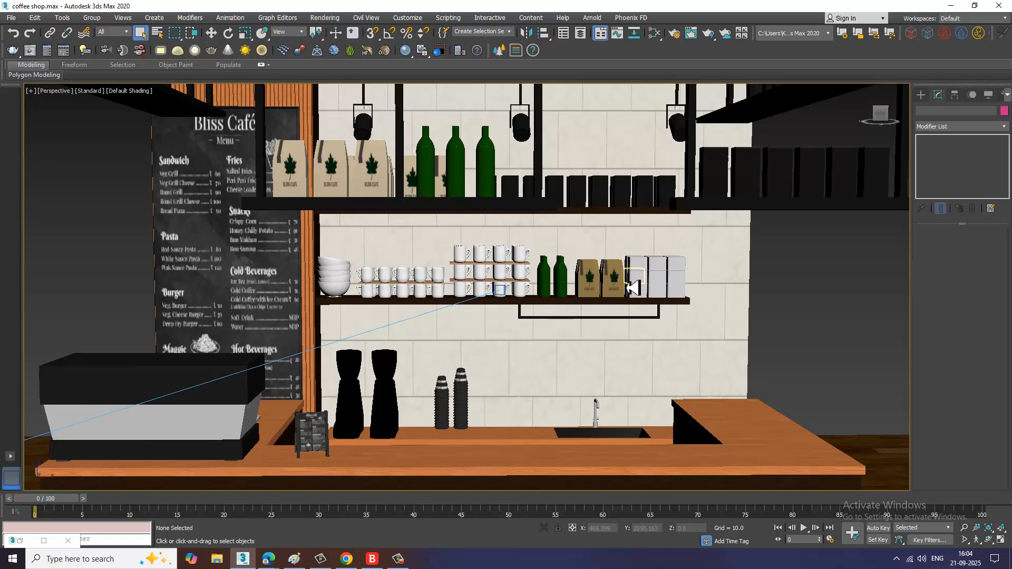
pyautogui.scroll(6, 648, 295)
pyautogui.keyDown('alt'); pyautogui.moveTo(666, 256); pyautogui.dragTo(715, 270, button='middle'); pyautogui.keyUp('alt')
pyautogui.scroll(-7, 701, 277)
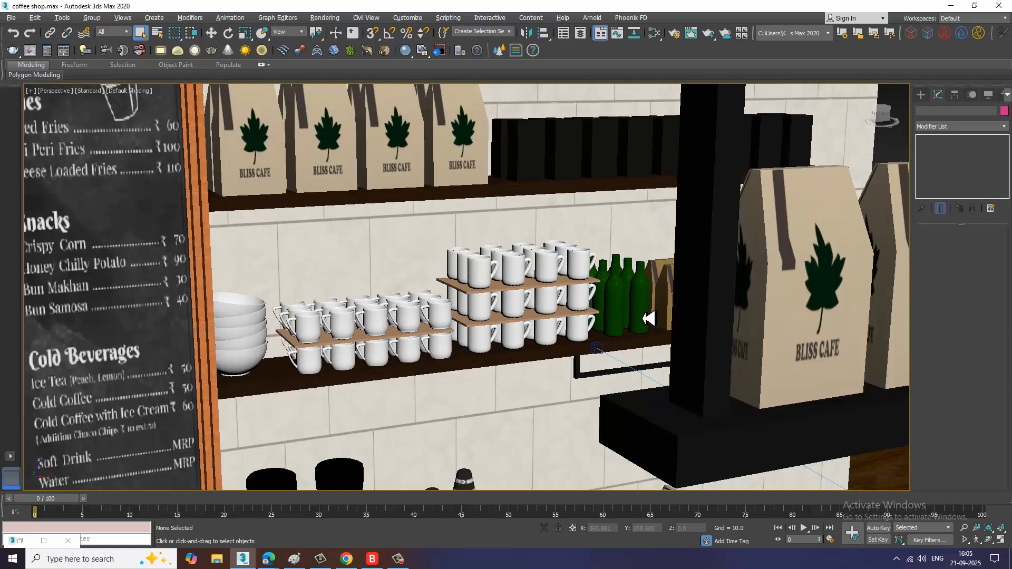
pyautogui.keyDown('alt'); pyautogui.moveTo(646, 318); pyautogui.dragTo(501, 283, button='middle'); pyautogui.keyUp('alt')
pyautogui.scroll(-7, 498, 284)
pyautogui.keyDown('alt'); pyautogui.moveTo(636, 330); pyautogui.dragTo(594, 327, button='middle'); pyautogui.keyUp('alt')
pyautogui.press('c')
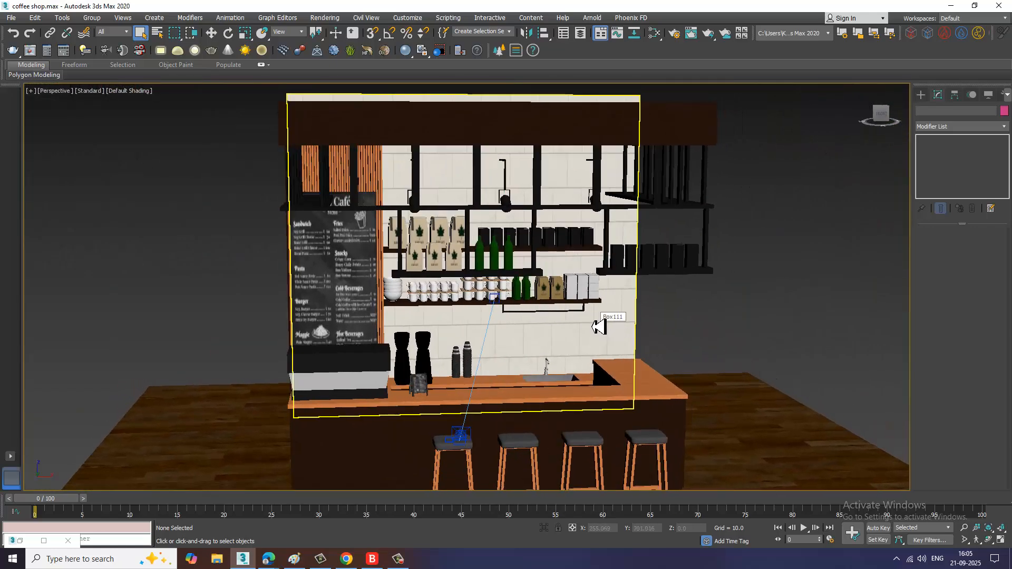
pyautogui.scroll(5, 593, 328)
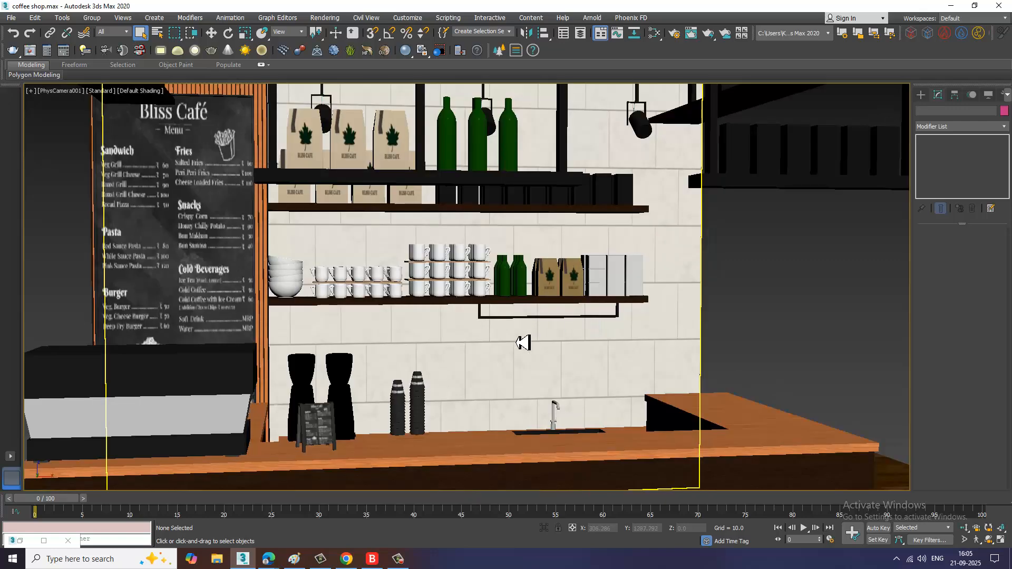
pyautogui.scroll(-5, 522, 346)
# Step: Create a photometric Target Light in the Front view, from the left hanging lamp down to the counter
pyautogui.hotkey('alt', 'w')
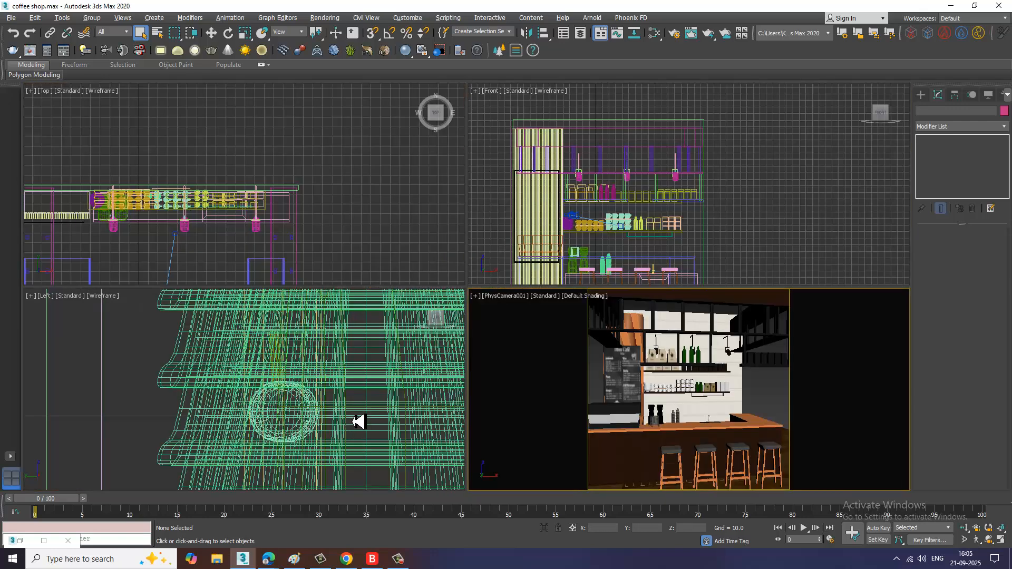
pyautogui.click(368, 416)
pyautogui.press('p')
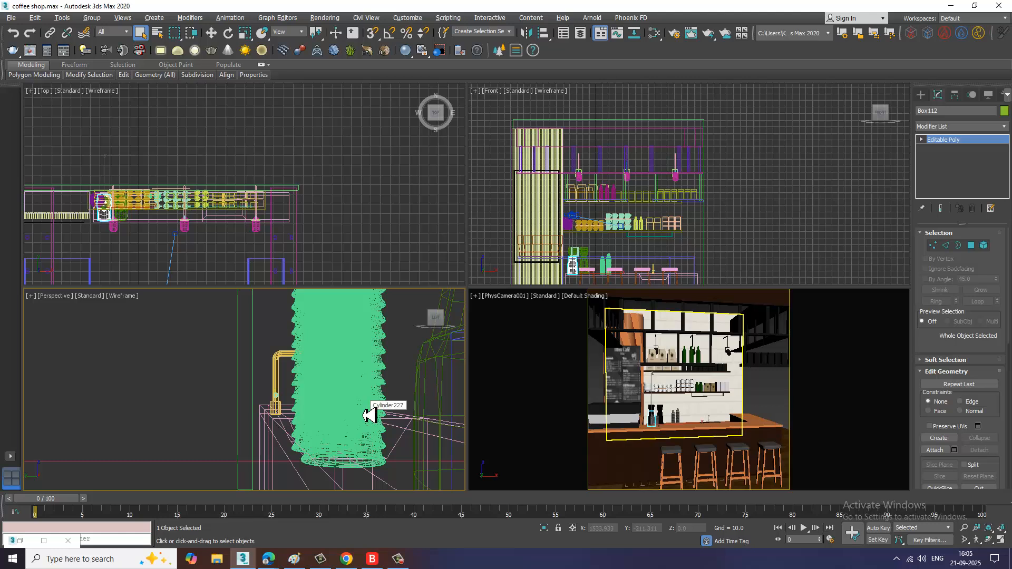
pyautogui.press('z')
pyautogui.scroll(-10, 393, 422)
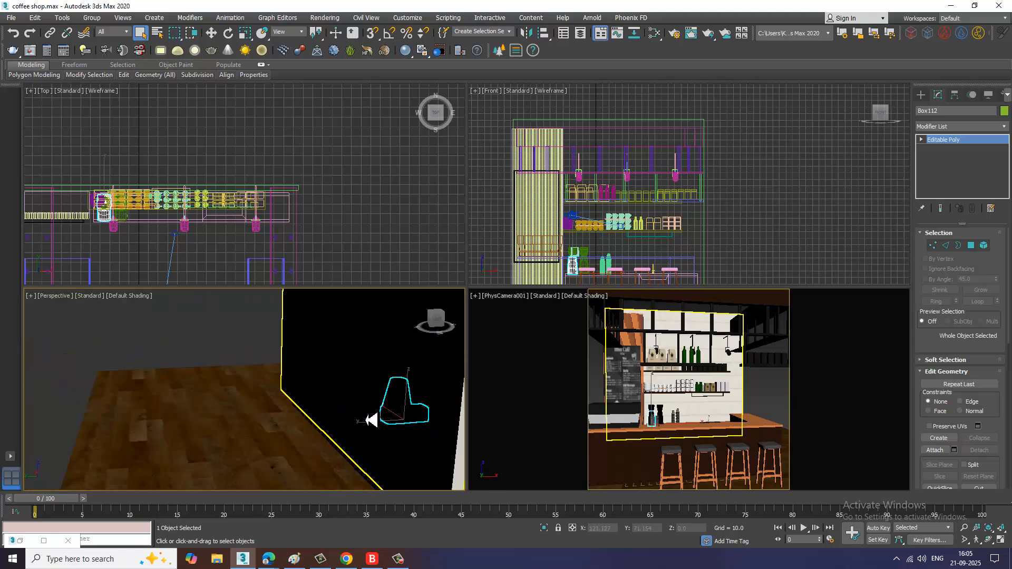
pyautogui.scroll(-2, 368, 421)
pyautogui.keyDown('alt'); pyautogui.moveTo(425, 409); pyautogui.dragTo(318, 411, button='middle'); pyautogui.keyUp('alt')
pyautogui.scroll(4, 378, 410)
pyautogui.rightClick(735, 278)
pyautogui.hotkey('alt', 'w')
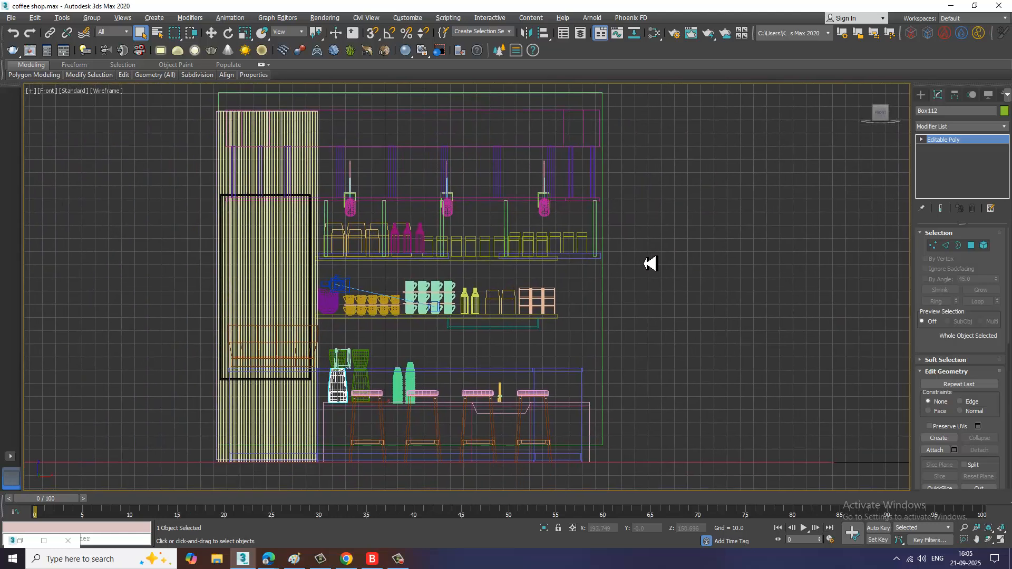
pyautogui.click(921, 95)
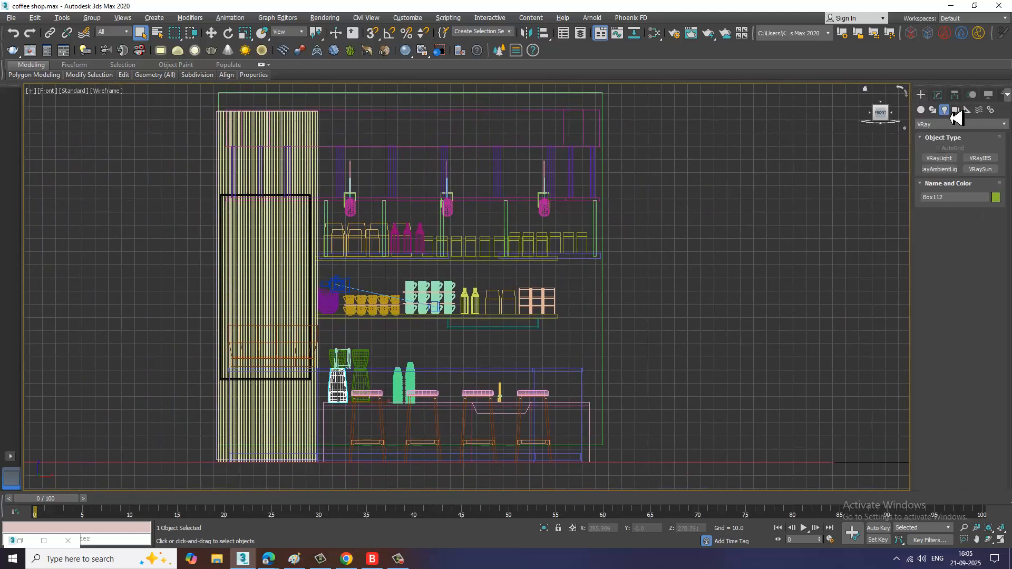
pyautogui.click(955, 125)
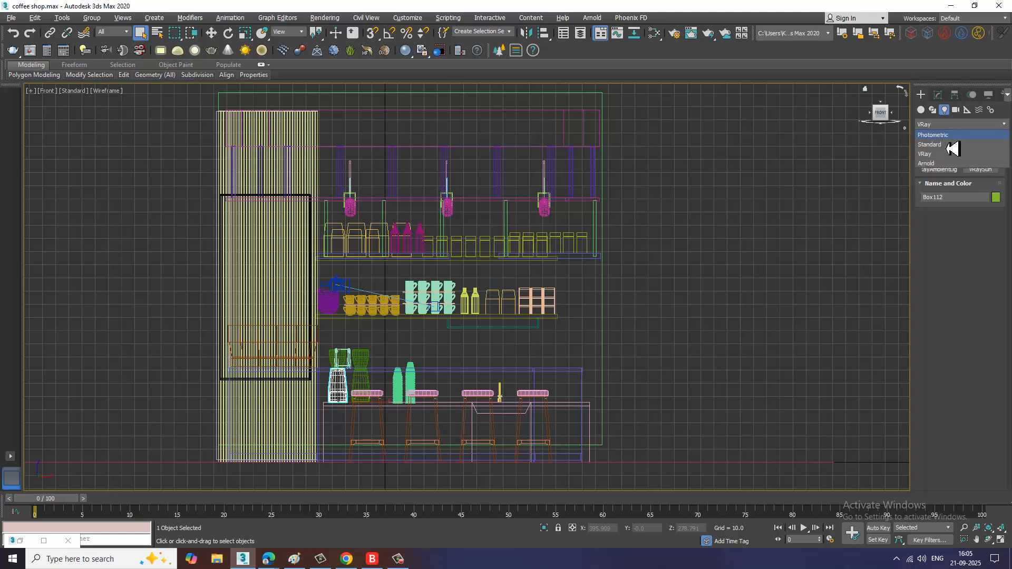
pyautogui.click(934, 136)
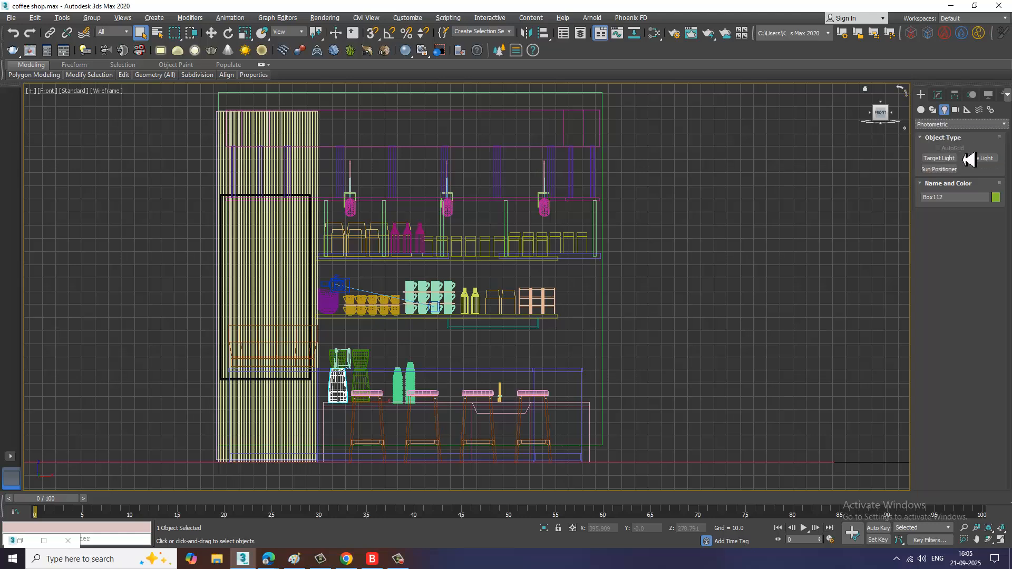
pyautogui.click(944, 159)
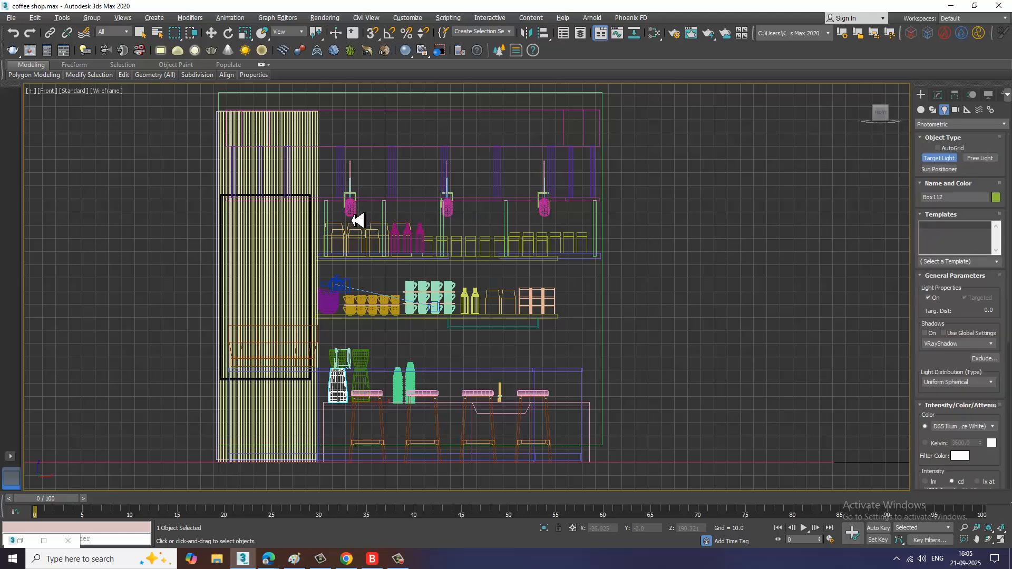
pyautogui.moveTo(352, 213); pyautogui.dragTo(348, 419)
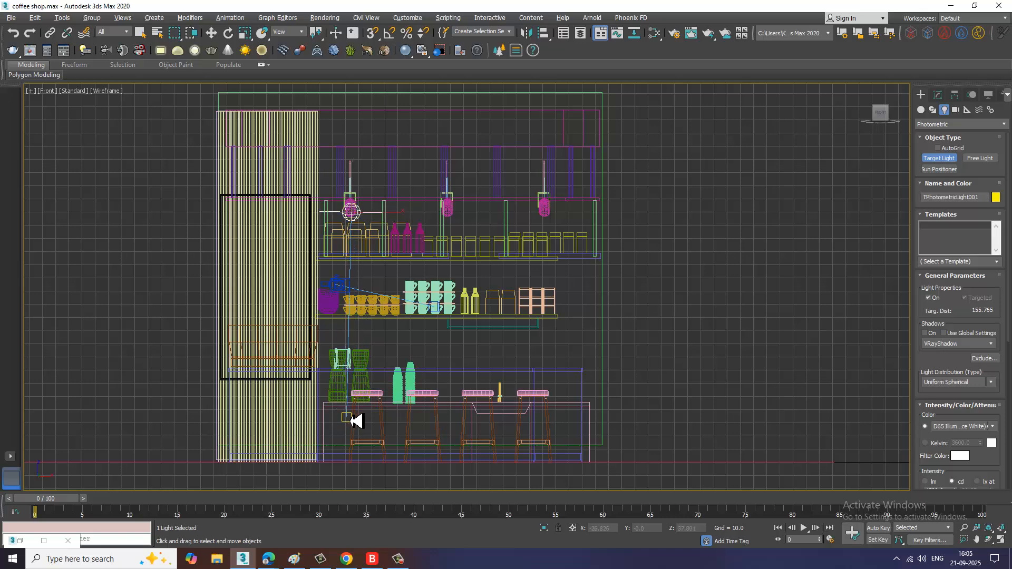
# Step: Move the photometric light along Y so it sits inside the left hanging lamp fixture
pyautogui.press('w')
pyautogui.hotkey('alt', 'w')
pyautogui.middleClick(162, 440)
pyautogui.hotkey('alt', 'w')
pyautogui.keyDown('alt'); pyautogui.moveTo(301, 386); pyautogui.dragTo(423, 395, button='middle'); pyautogui.keyUp('alt')
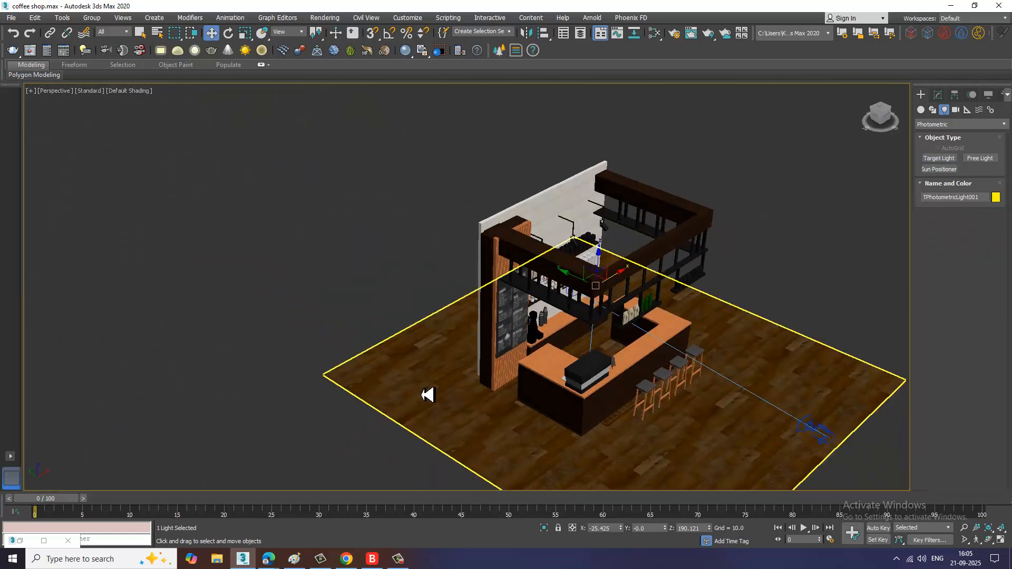
pyautogui.scroll(6, 427, 395)
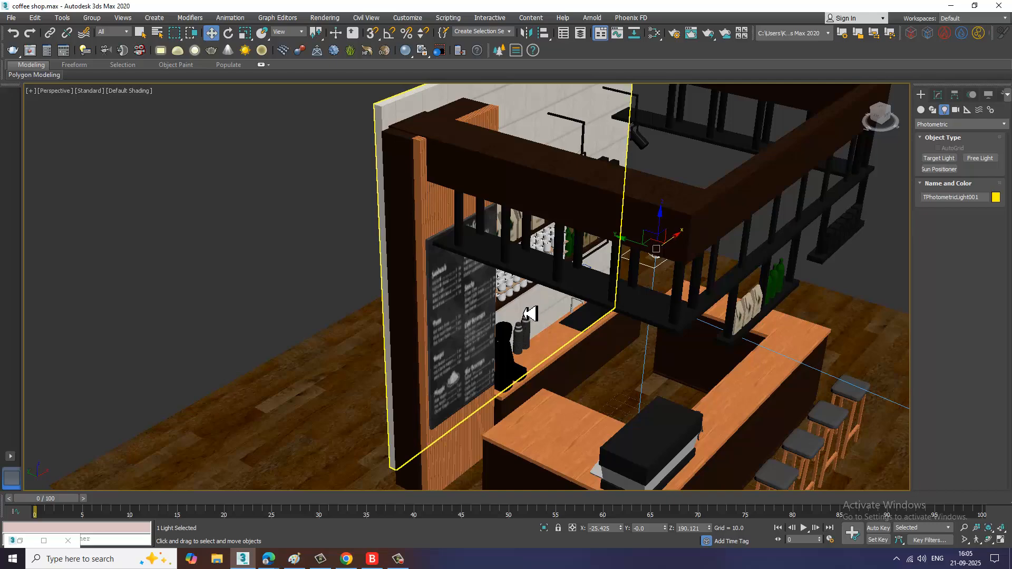
pyautogui.press('F3')
pyautogui.keyDown('alt'); pyautogui.moveTo(716, 325); pyautogui.dragTo(651, 255, button='middle'); pyautogui.keyUp('alt')
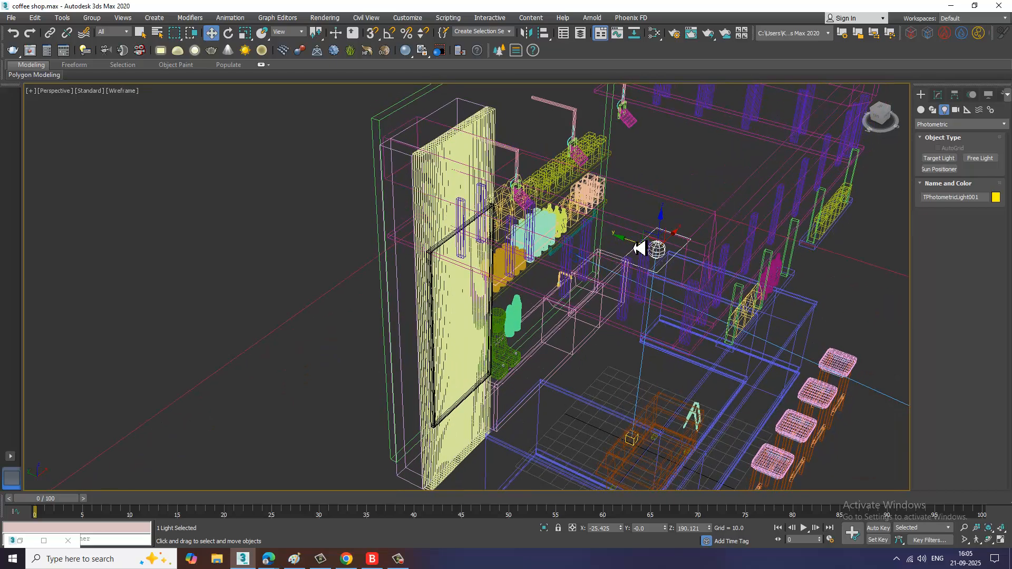
pyautogui.moveTo(639, 248); pyautogui.dragTo(514, 217)
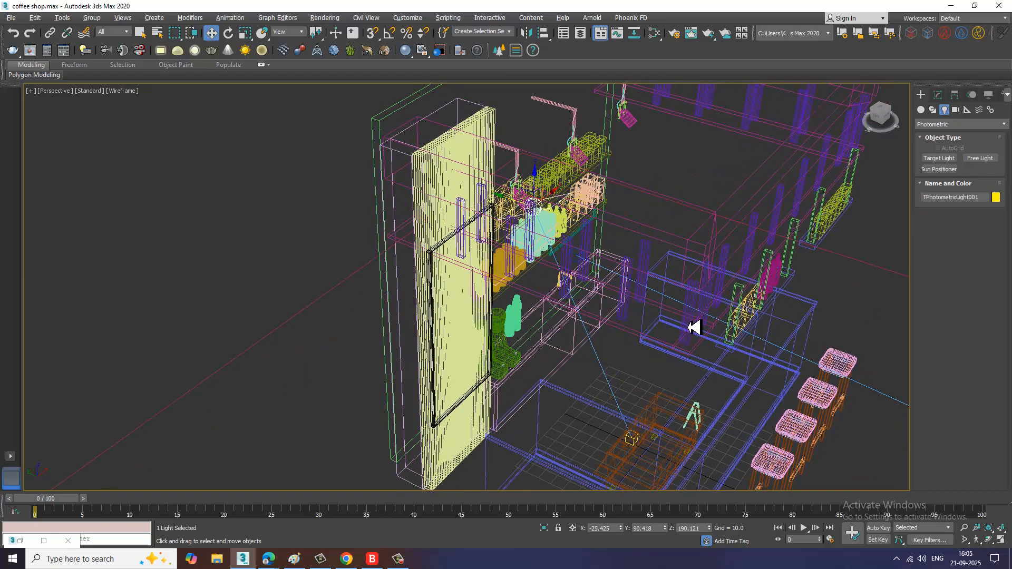
pyautogui.keyDown('alt'); pyautogui.moveTo(694, 327); pyautogui.dragTo(707, 306, button='middle'); pyautogui.keyUp('alt')
pyautogui.press('F3')
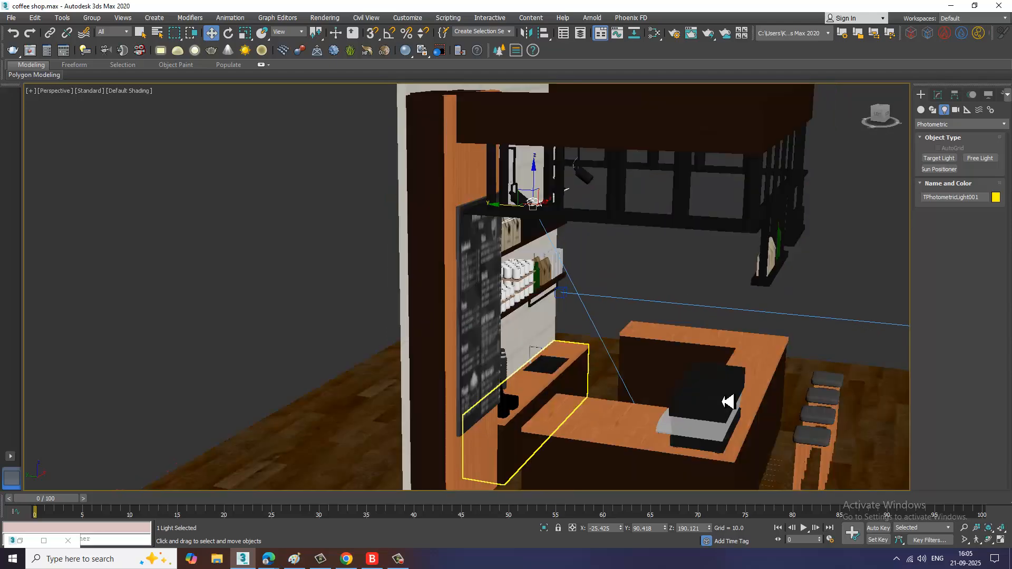
# Step: Move the light's target straight down below the lamp toward the floor behind the counter
pyautogui.moveTo(728, 403)
pyautogui.keyDown('alt'); pyautogui.mouseDown(button='middle')
pyautogui.moveTo(610, 411)
pyautogui.moveTo(606, 330)
pyautogui.moveTo(436, 378)
pyautogui.moveTo(436, 317)
pyautogui.moveTo(476, 373)
pyautogui.mouseUp(button='middle'); pyautogui.keyUp('alt')
pyautogui.click(485, 374)
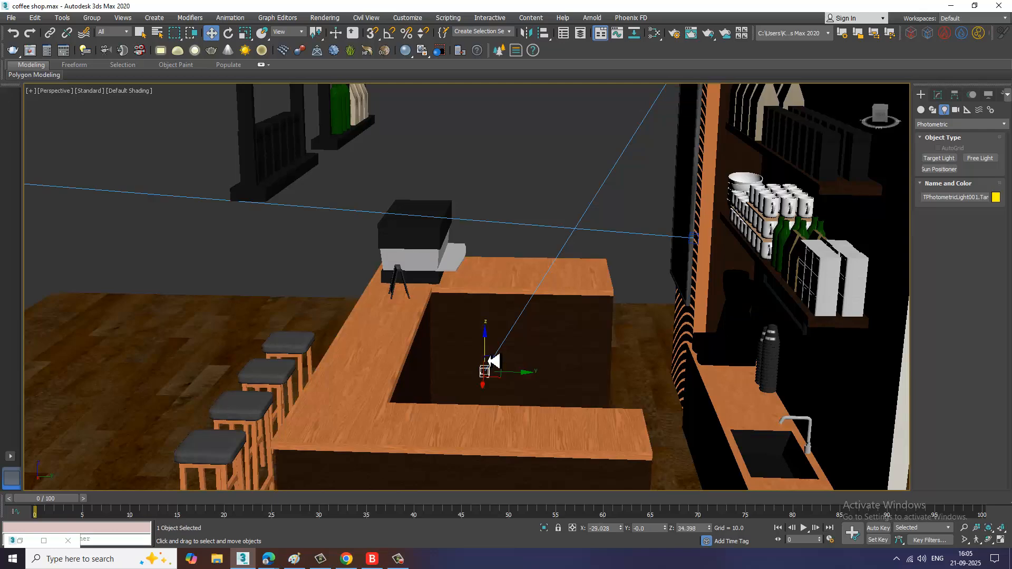
pyautogui.moveTo(485, 363); pyautogui.dragTo(486, 419)
pyautogui.keyDown('alt'); pyautogui.moveTo(510, 391); pyautogui.dragTo(519, 408, button='middle'); pyautogui.keyUp('alt')
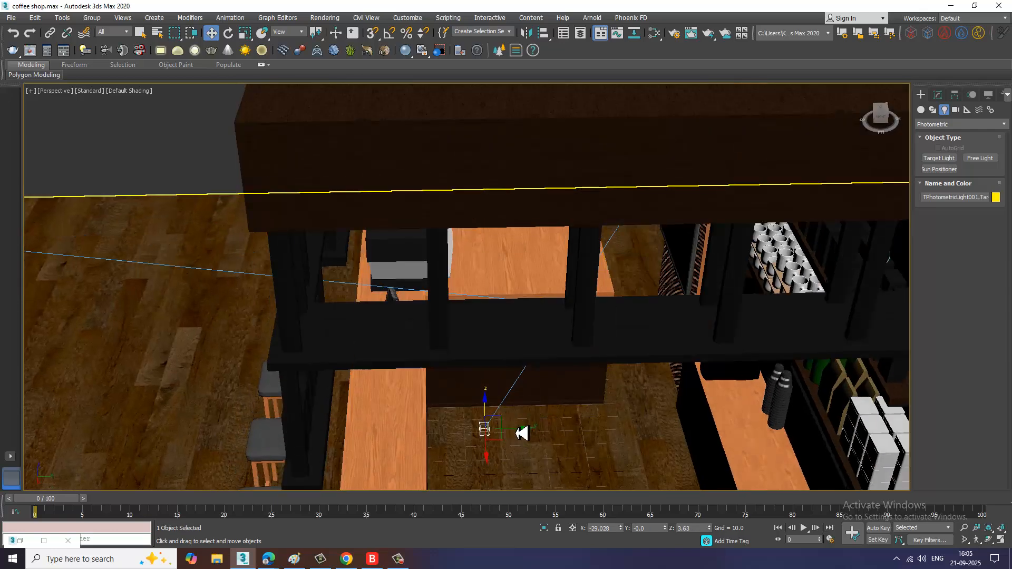
# Step: Inspect the light's placement under the hanging lamps up close, then return to the four-viewport layout
pyautogui.moveTo(520, 431); pyautogui.dragTo(470, 425)
pyautogui.keyDown('alt'); pyautogui.moveTo(469, 415); pyautogui.dragTo(439, 320, button='middle'); pyautogui.keyUp('alt')
pyautogui.scroll(5, 436, 269)
pyautogui.keyDown('alt'); pyautogui.moveTo(436, 267); pyautogui.dragTo(478, 265, button='middle'); pyautogui.keyUp('alt')
pyautogui.click(428, 279)
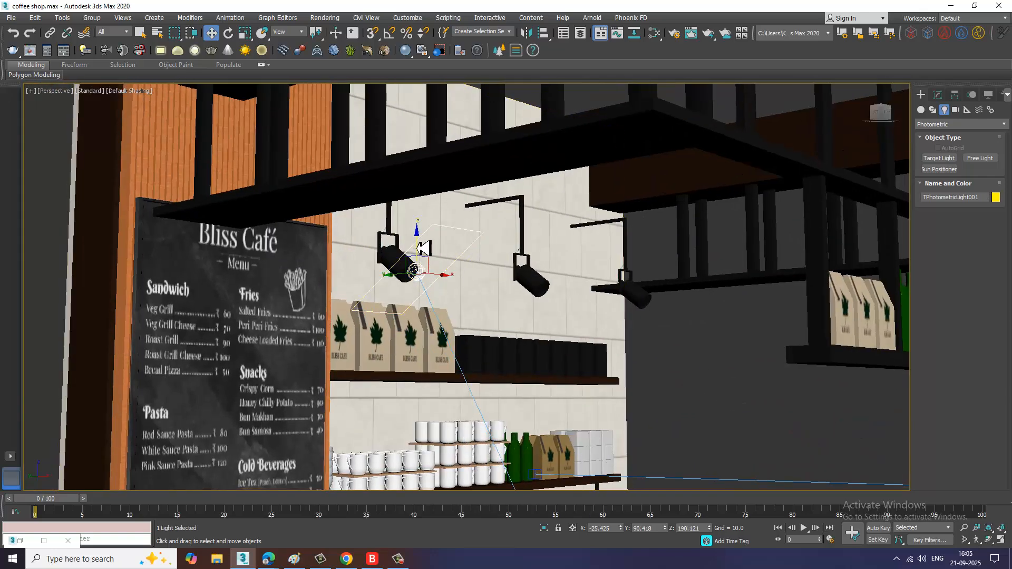
pyautogui.scroll(-8, 481, 289)
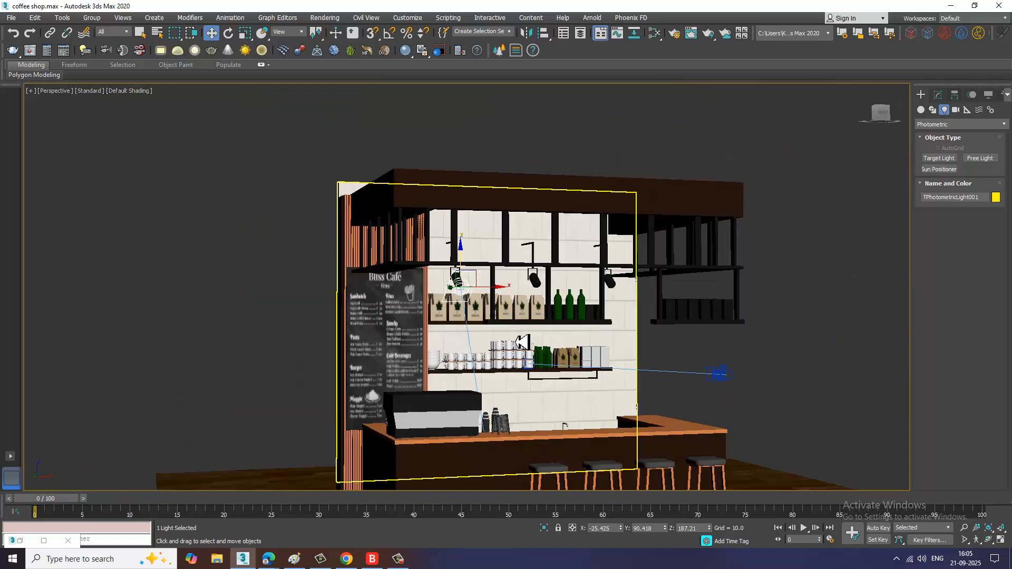
pyautogui.hotkey('alt', 'w')
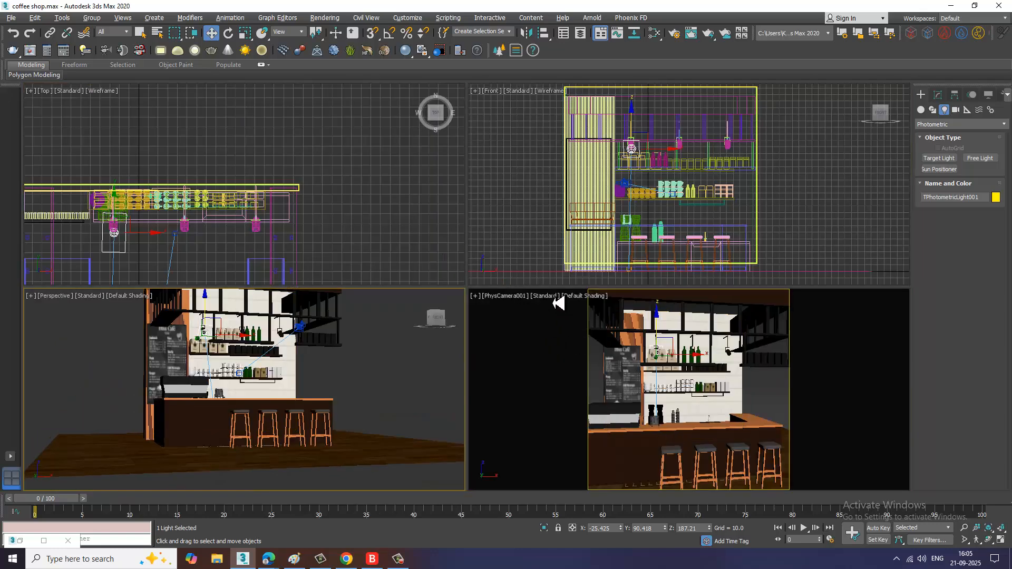
# Step: Set the PhysCamera001 viewport display mode to High Quality
pyautogui.click(551, 297)
pyautogui.click(583, 331)
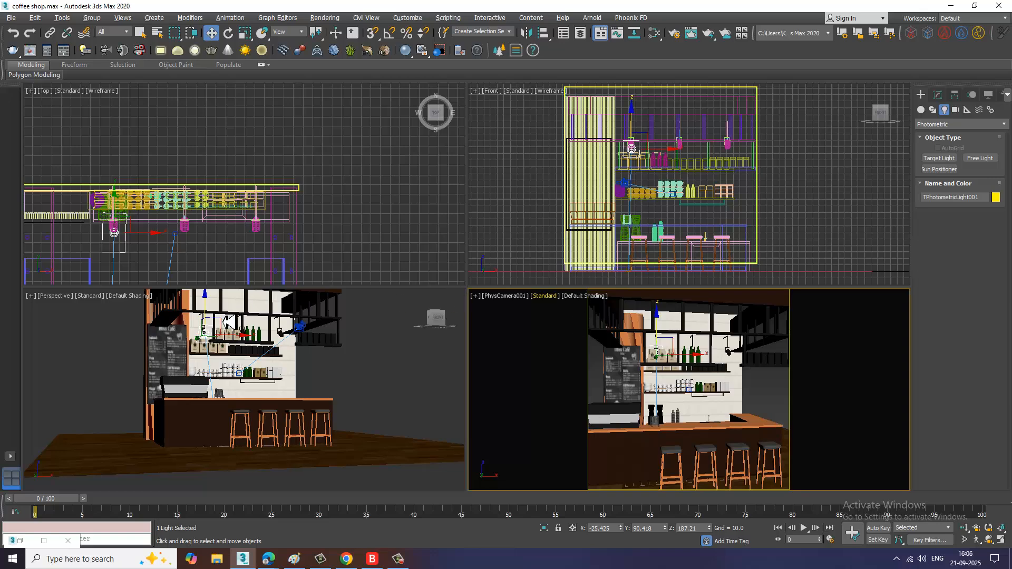
pyautogui.click(399, 559)
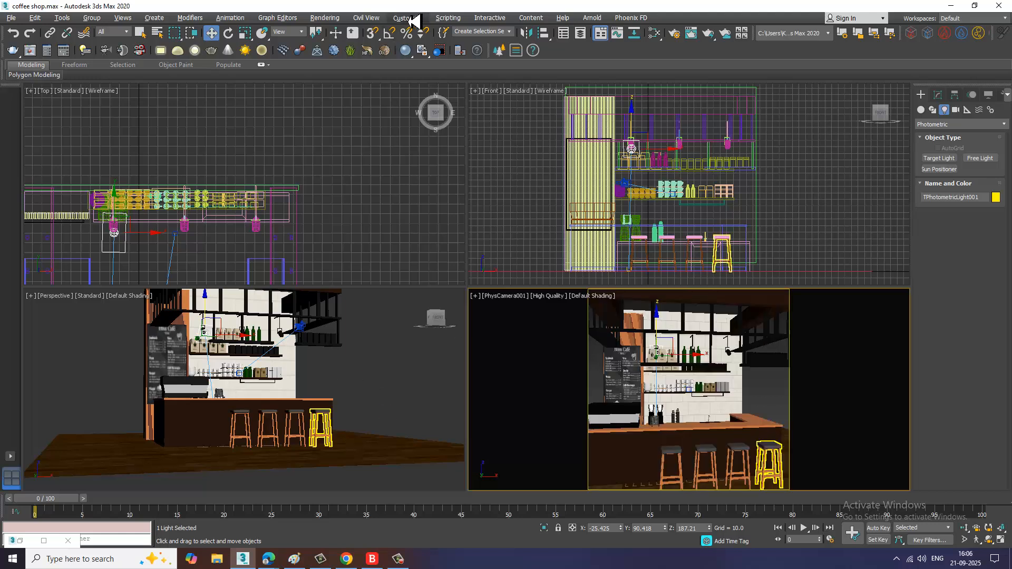
# Step: Open Render Setup and switch the V-Ray image sampler rollout to Advanced mode
pyautogui.click(333, 19)
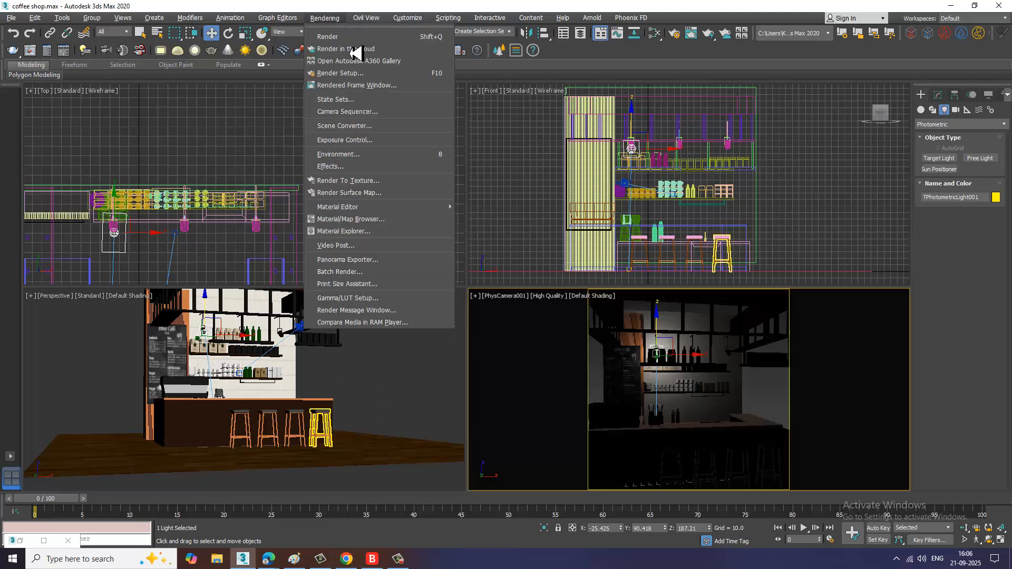
pyautogui.click(373, 73)
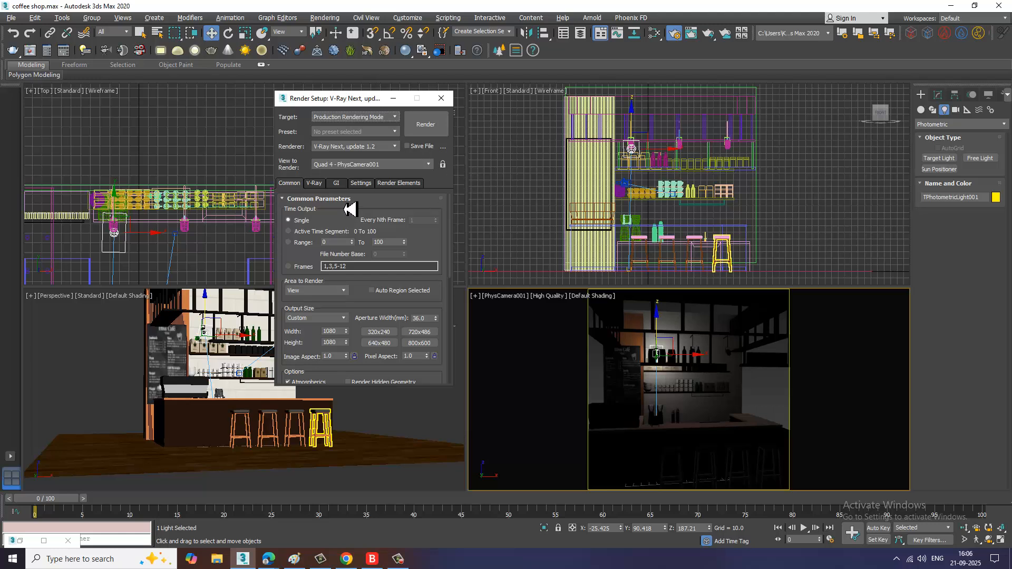
pyautogui.click(315, 184)
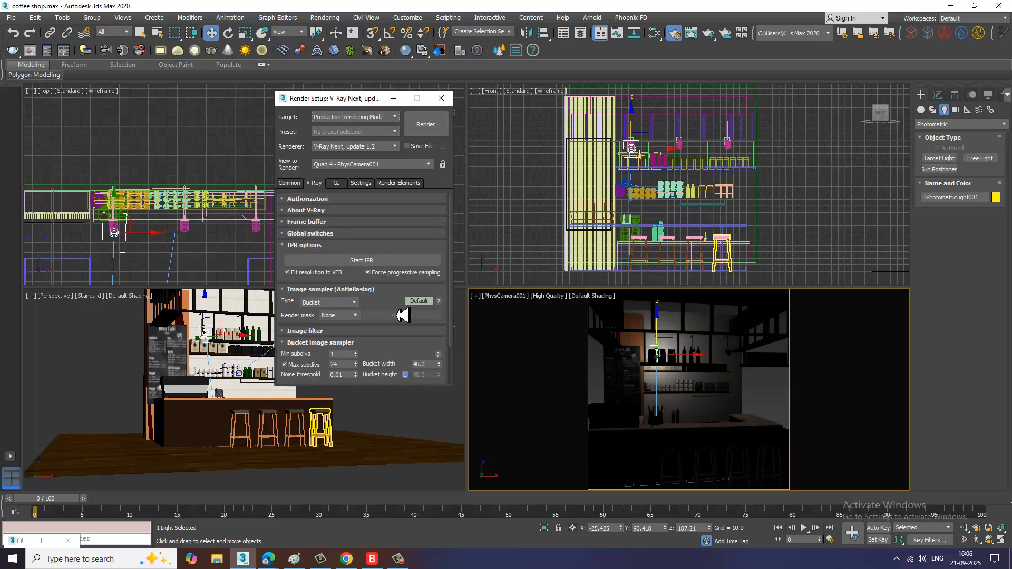
pyautogui.click(421, 301)
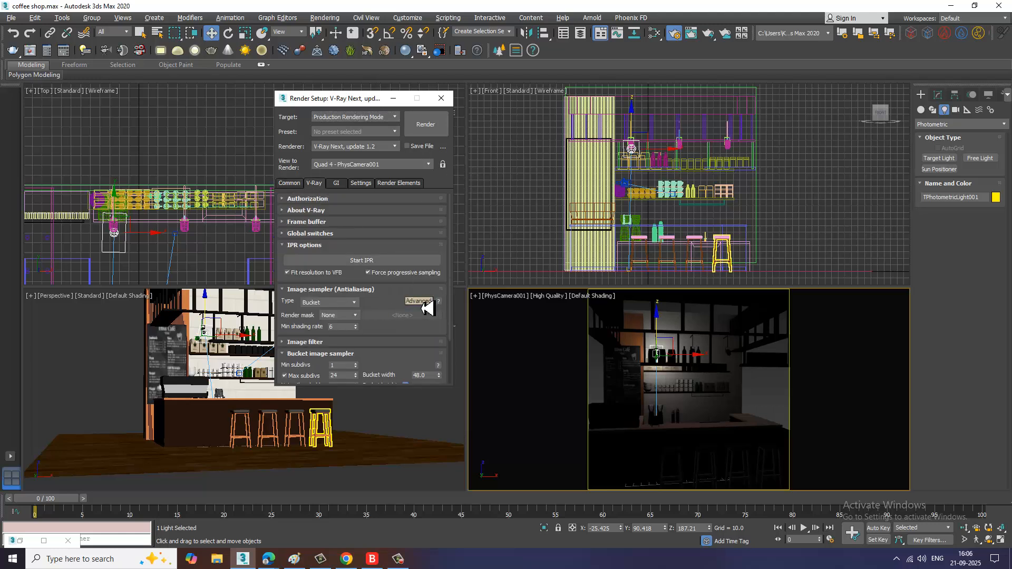
# Step: Review the image filter, environment and global illumination settings, then minimize Render Setup
pyautogui.click(342, 343)
pyautogui.moveTo(346, 337); pyautogui.dragTo(327, 160)
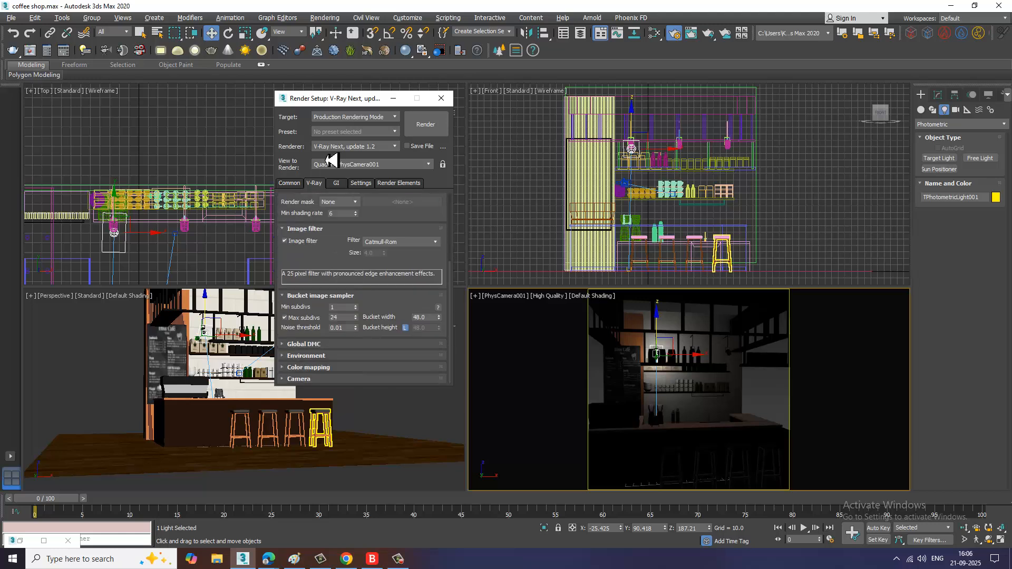
pyautogui.click(316, 356)
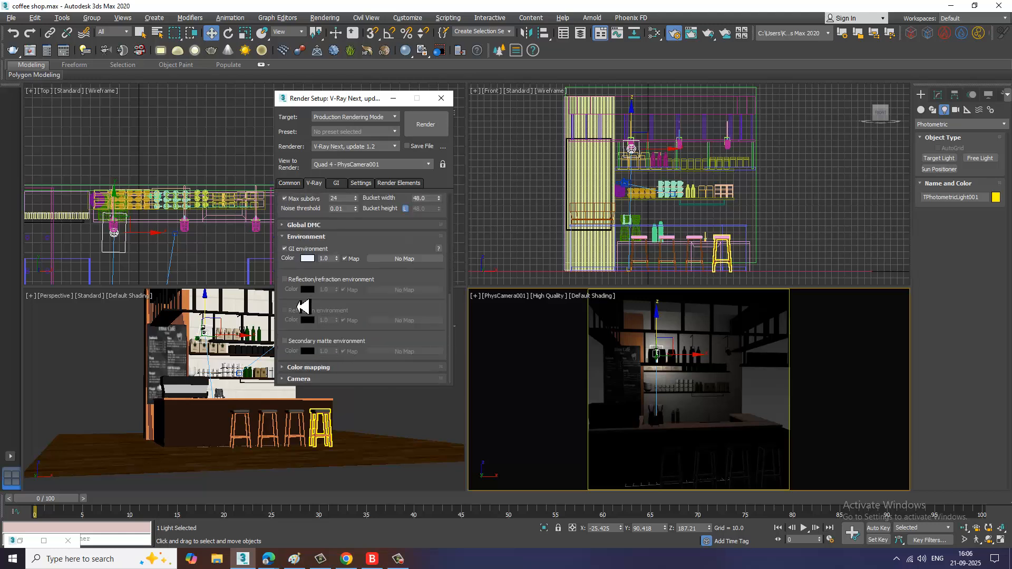
pyautogui.click(341, 184)
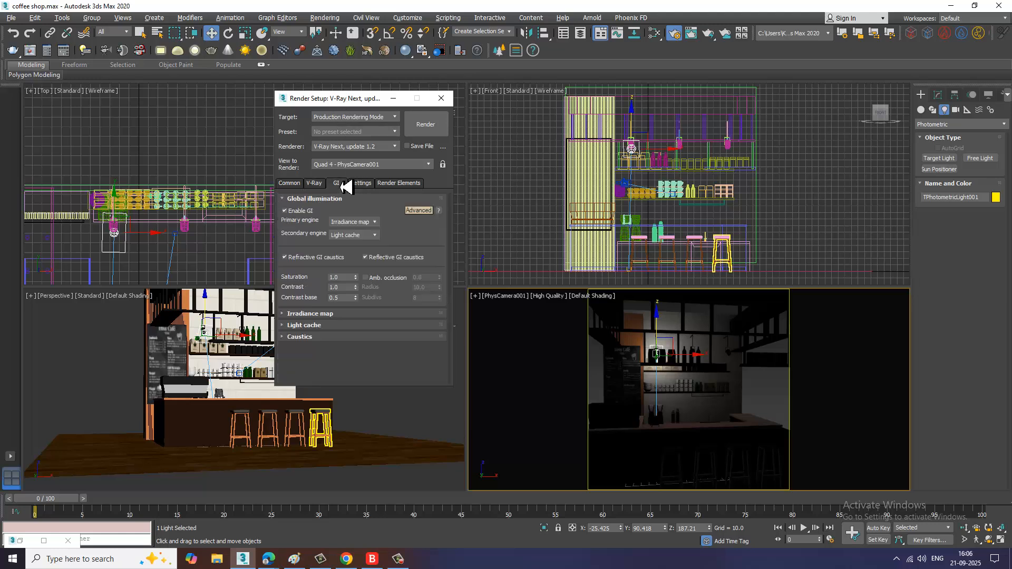
pyautogui.click(394, 98)
# Step: Turn on shadows for the photometric light using VRayShadow
pyautogui.keyDown('alt'); pyautogui.moveTo(343, 388); pyautogui.dragTo(355, 400, button='middle'); pyautogui.keyUp('alt')
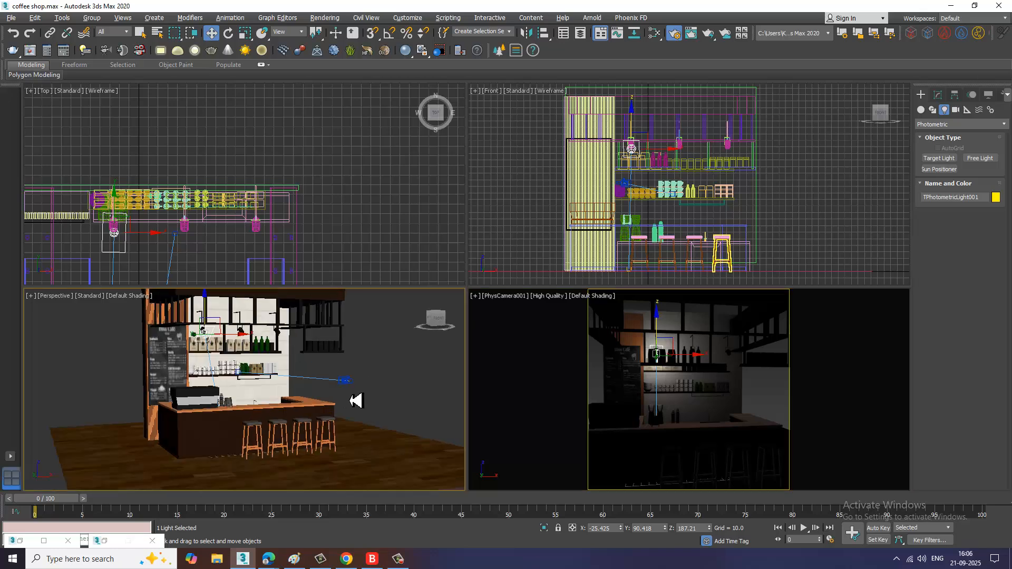
pyautogui.hotkey('alt', 'w')
pyautogui.keyDown('alt'); pyautogui.moveTo(448, 322); pyautogui.dragTo(427, 358, button='middle'); pyautogui.keyUp('alt')
pyautogui.hotkey('alt', 'w')
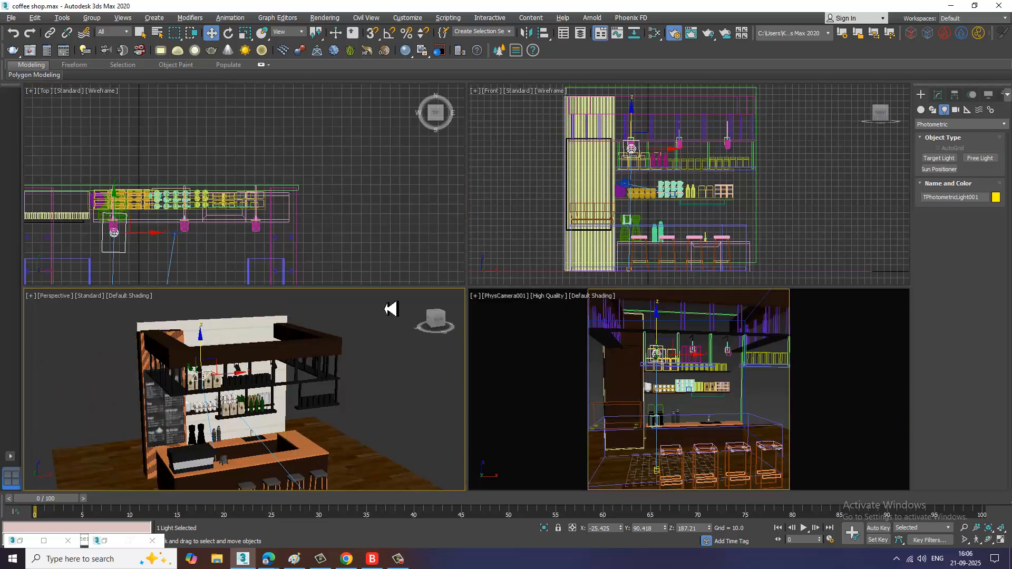
pyautogui.keyDown('alt'); pyautogui.moveTo(389, 309); pyautogui.dragTo(295, 393, button='middle'); pyautogui.keyUp('alt')
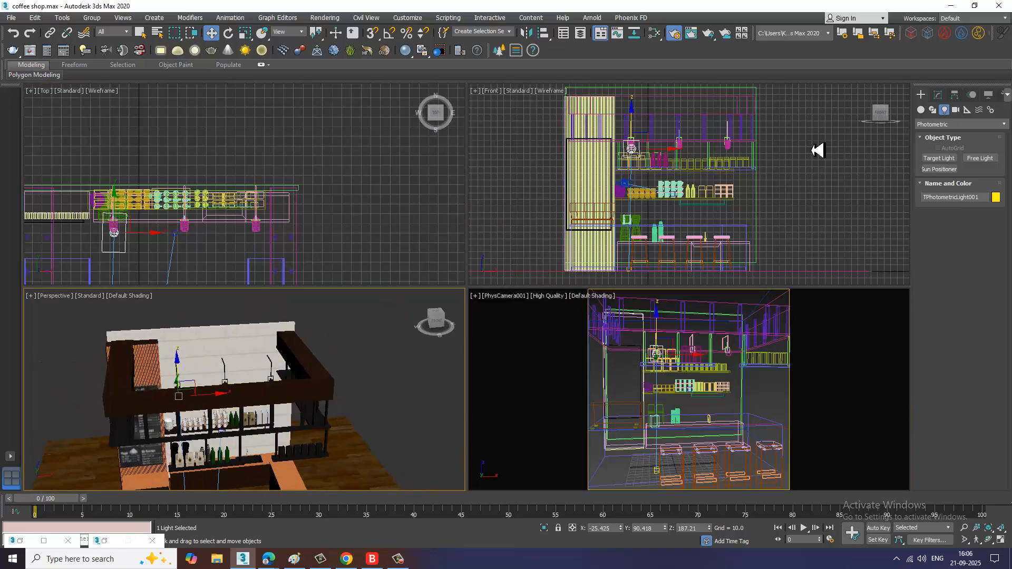
pyautogui.click(938, 101)
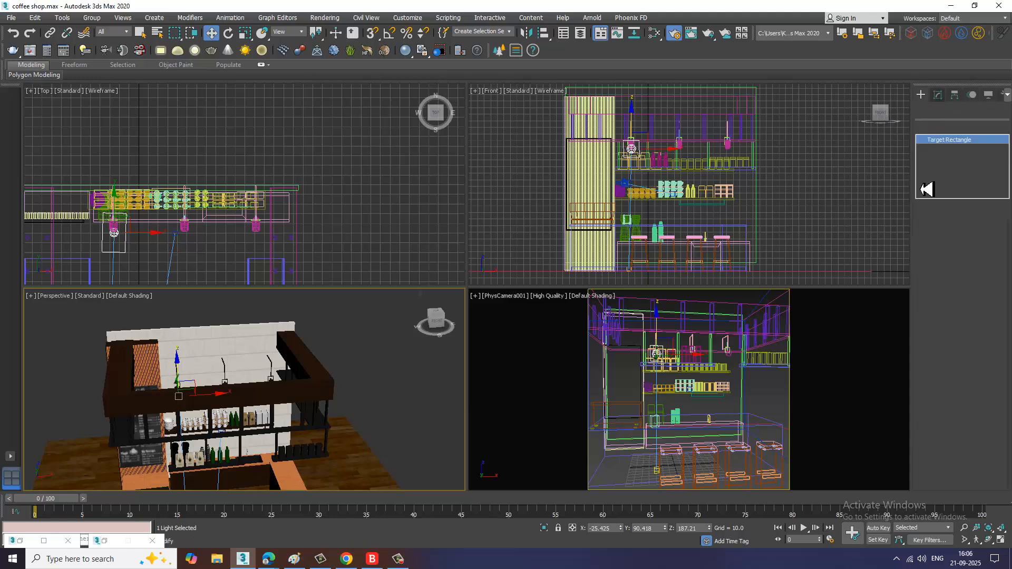
pyautogui.click(970, 362)
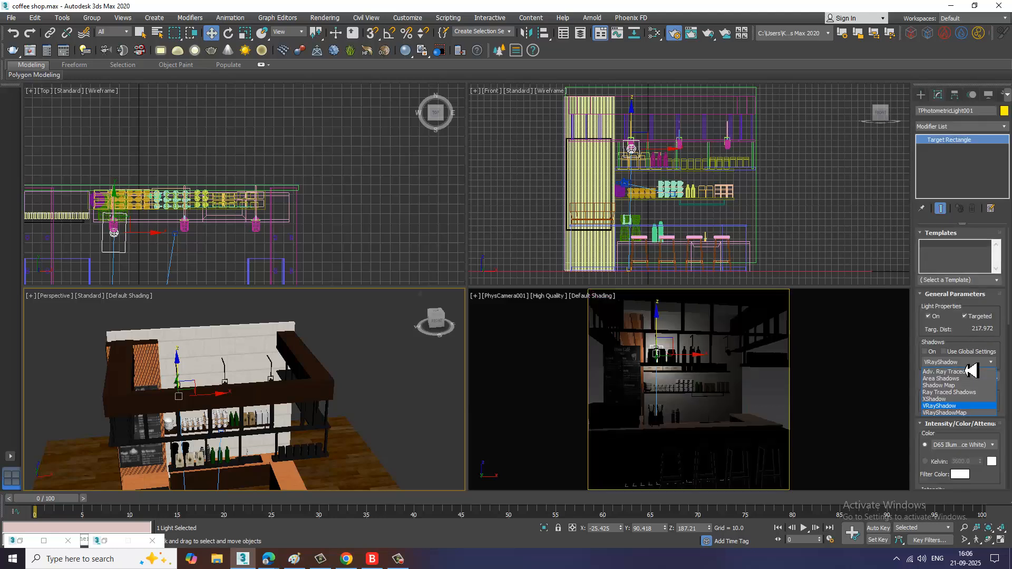
pyautogui.click(922, 362)
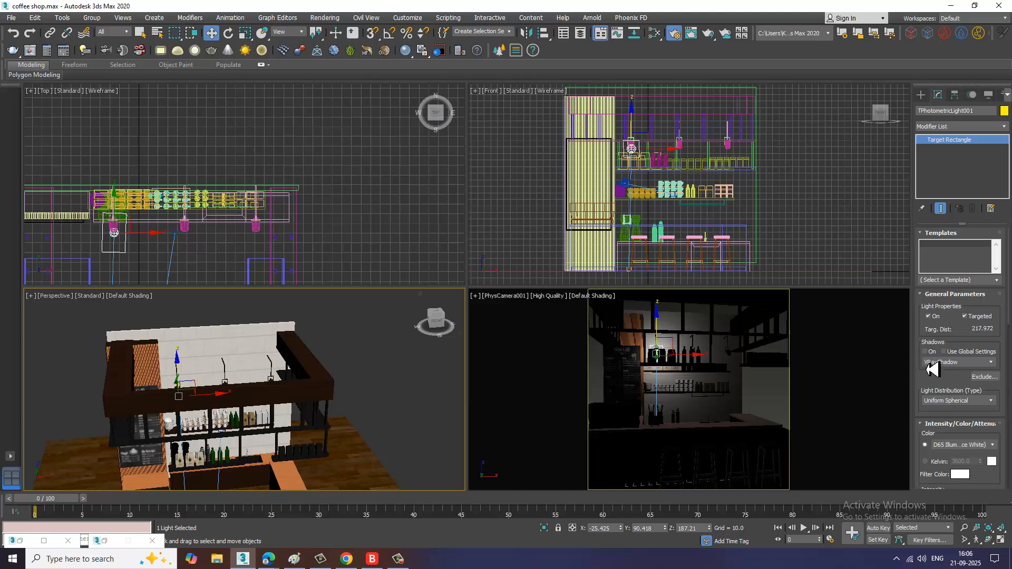
pyautogui.click(926, 352)
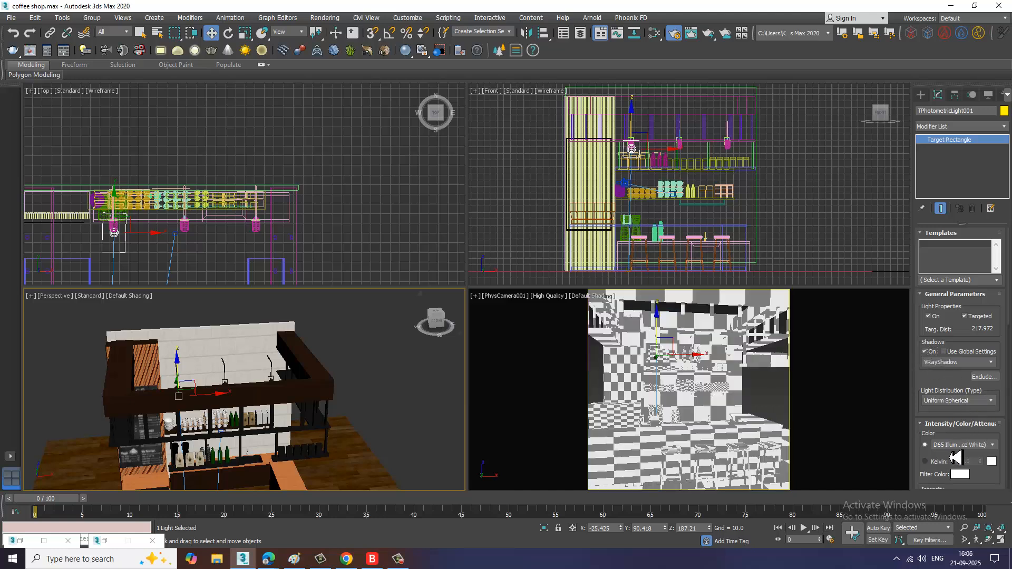
# Step: Set the light distribution to Uniform Diffuse and the colour preset to Halogen (Warm)
pyautogui.click(974, 404)
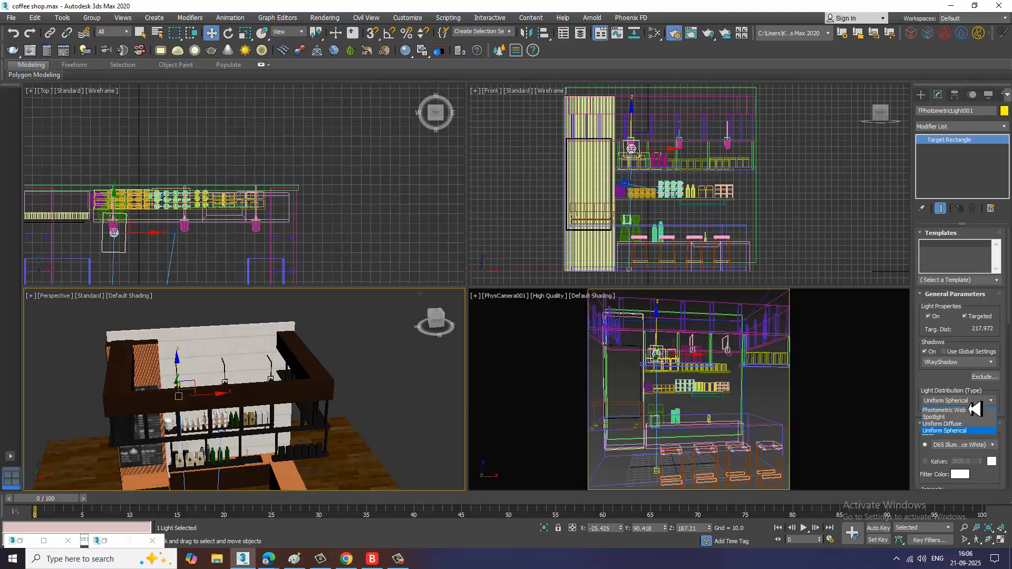
pyautogui.click(944, 423)
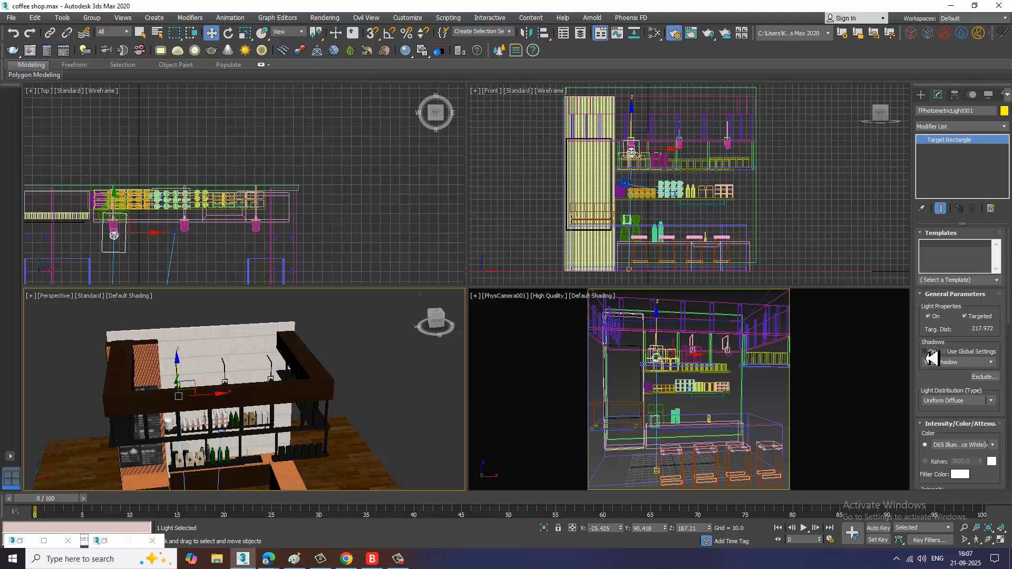
pyautogui.scroll(-2, 958, 387)
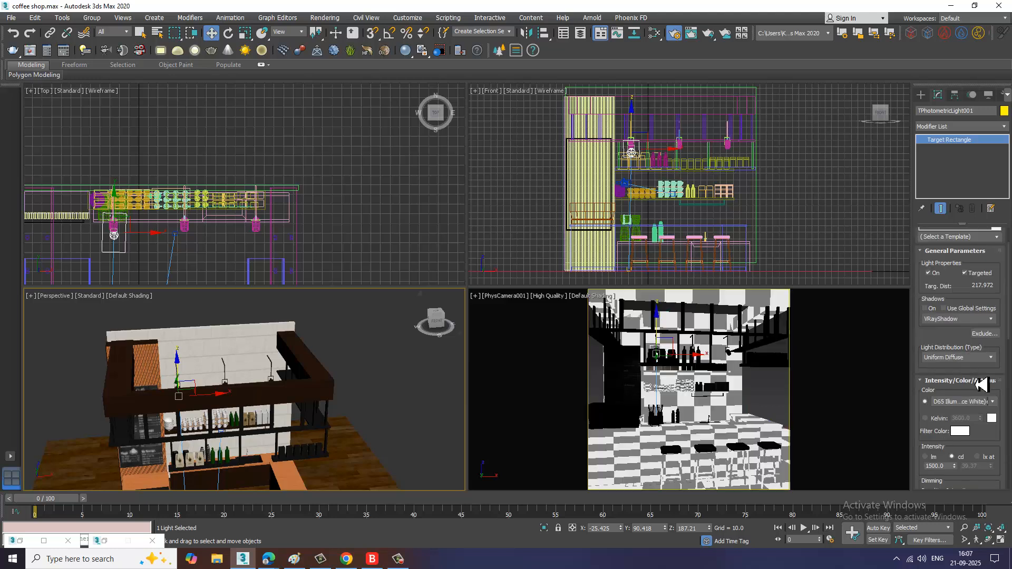
pyautogui.click(968, 402)
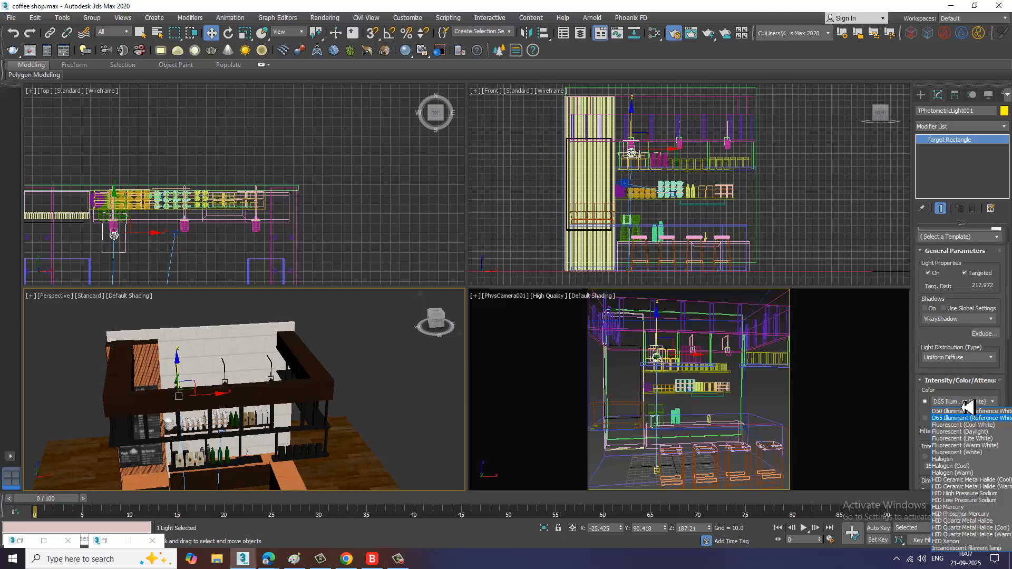
pyautogui.click(954, 473)
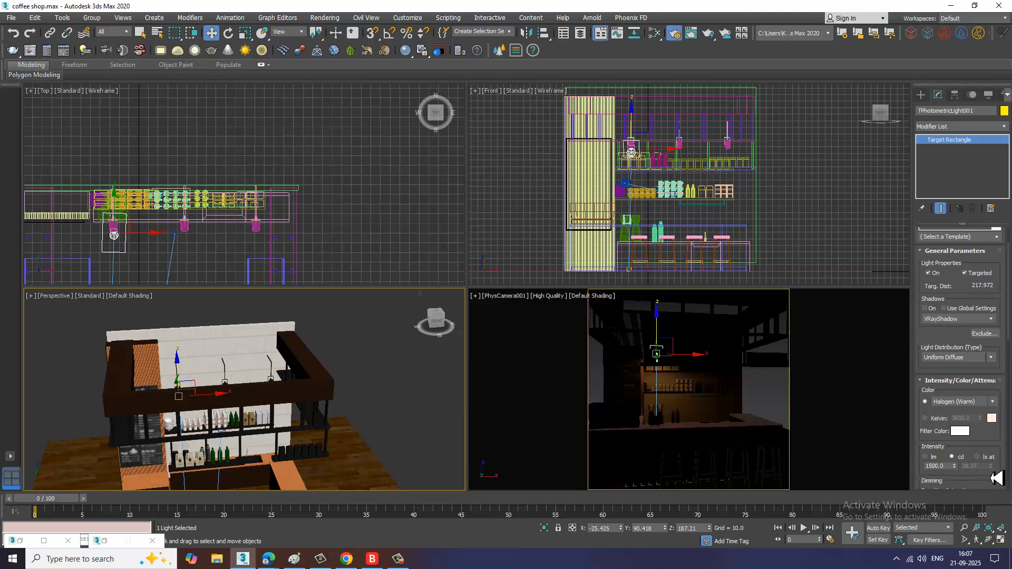
# Step: Switch the light colour to Kelvin at 6228 and raise the intensity to 3528 cd
pyautogui.click(925, 418)
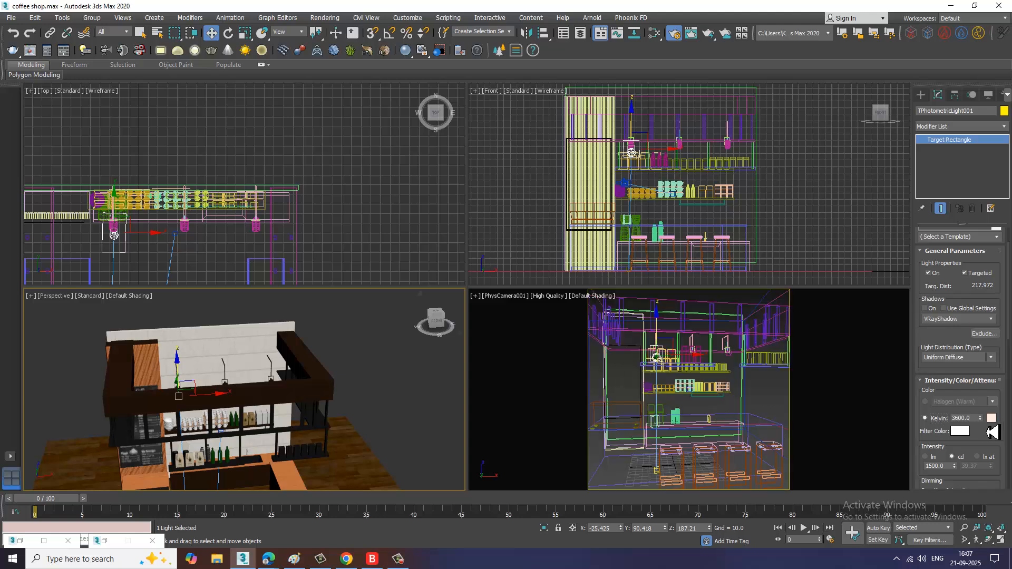
pyautogui.moveTo(980, 418); pyautogui.dragTo(989, 399)
pyautogui.moveTo(990, 454); pyautogui.dragTo(861, 342)
pyautogui.moveTo(754, 363); pyautogui.dragTo(736, 350)
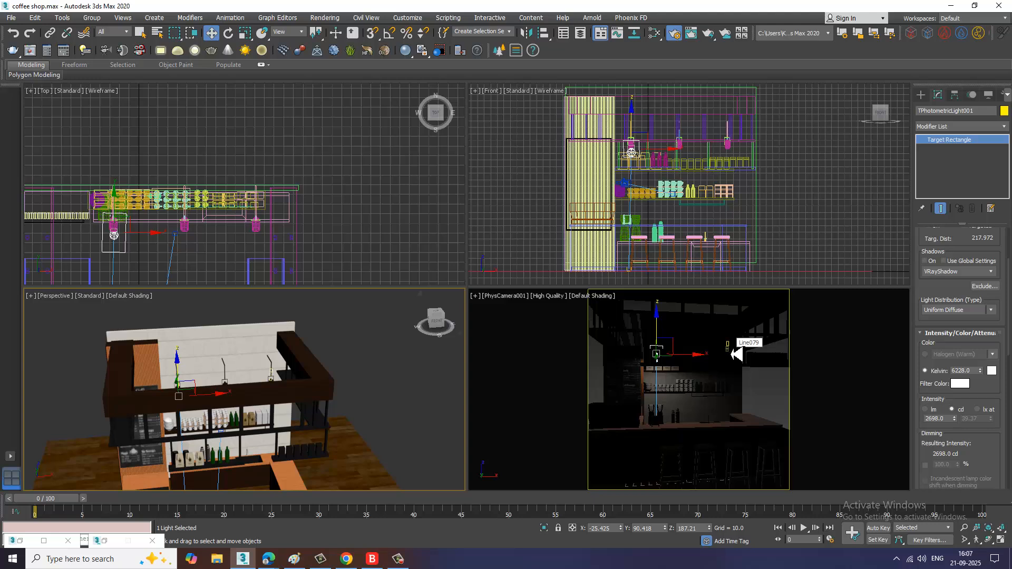
pyautogui.moveTo(961, 425)
pyautogui.mouseDown()
pyautogui.moveTo(947, 305)
pyautogui.moveTo(933, 327)
pyautogui.mouseUp()
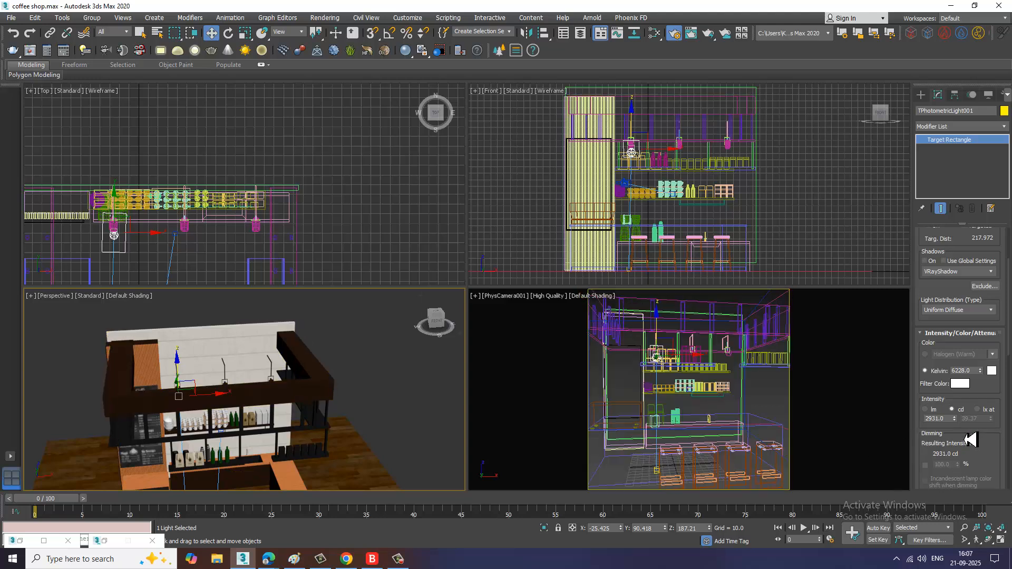
pyautogui.moveTo(960, 426)
pyautogui.mouseDown()
pyautogui.moveTo(926, 124)
pyautogui.moveTo(631, 188)
pyautogui.mouseUp()
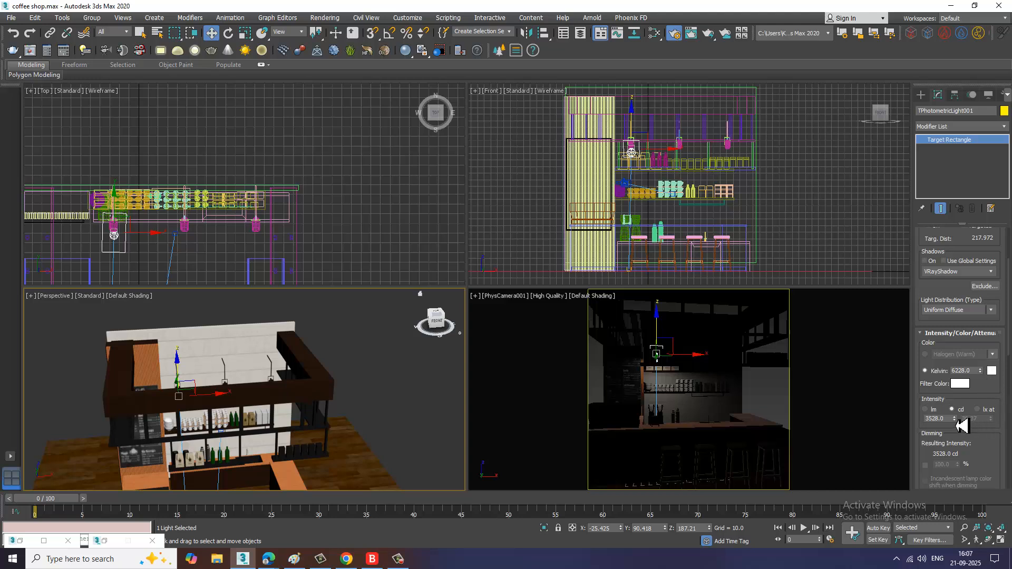
# Step: Raise the photometric light's intensity to 9462 cd
pyautogui.moveTo(961, 425); pyautogui.dragTo(957, 406)
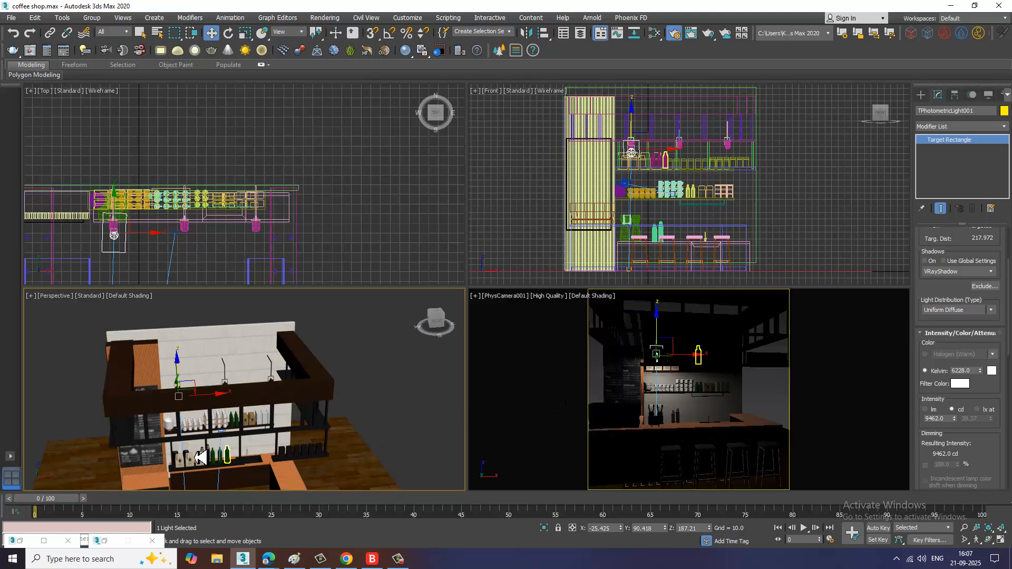
# Step: Select the hanging lamp's photometric light and clone it as an instance onto the second hanging lamp
pyautogui.moveTo(214, 431)
pyautogui.keyDown('alt'); pyautogui.mouseDown(button='middle')
pyautogui.moveTo(192, 434)
pyautogui.moveTo(189, 450)
pyautogui.moveTo(243, 443)
pyautogui.moveTo(227, 425)
pyautogui.mouseUp(button='middle'); pyautogui.keyUp('alt')
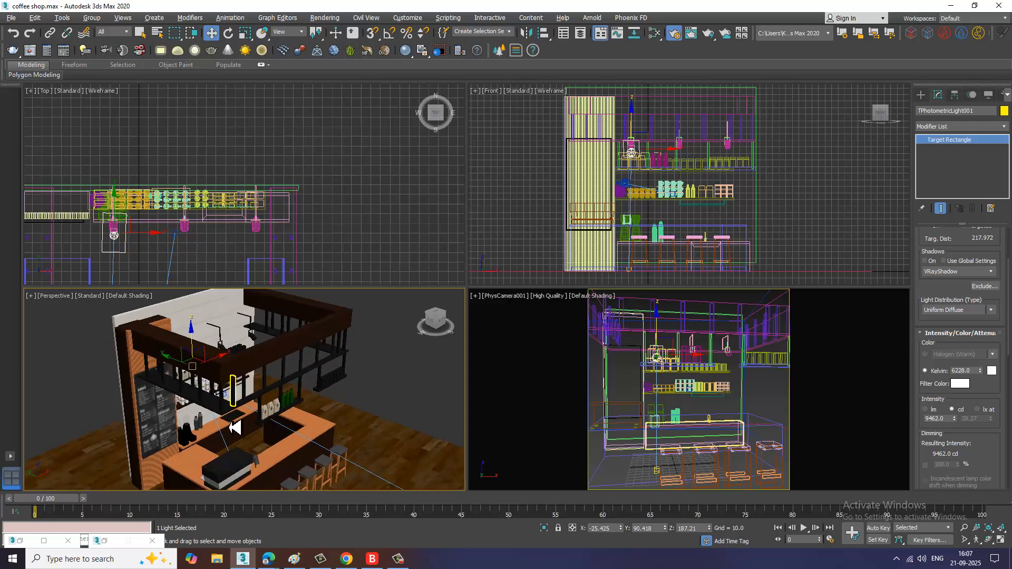
pyautogui.scroll(4, 225, 440)
pyautogui.press('F4')
pyautogui.press('F3')
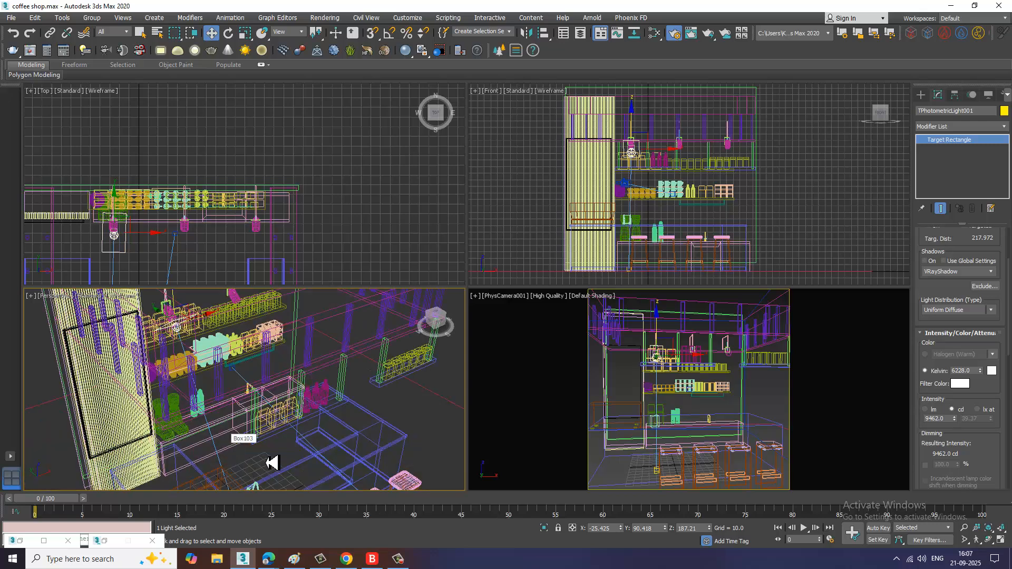
pyautogui.moveTo(271, 463); pyautogui.dragTo(274, 405, button='middle')
pyautogui.scroll(3, 274, 405)
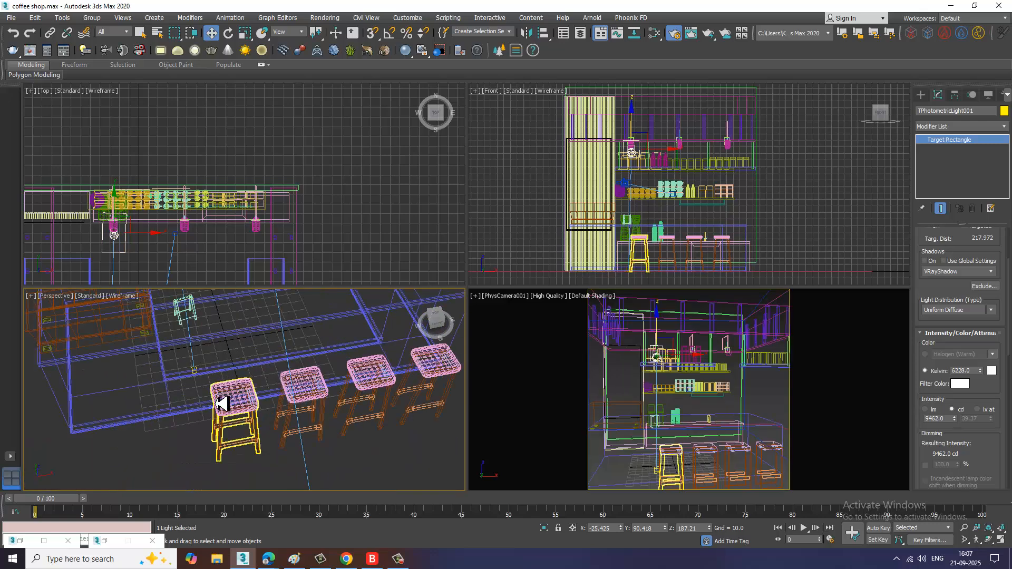
pyautogui.keyDown('ctrl'); pyautogui.click(200, 378); pyautogui.keyUp('ctrl')
pyautogui.scroll(1, 232, 384)
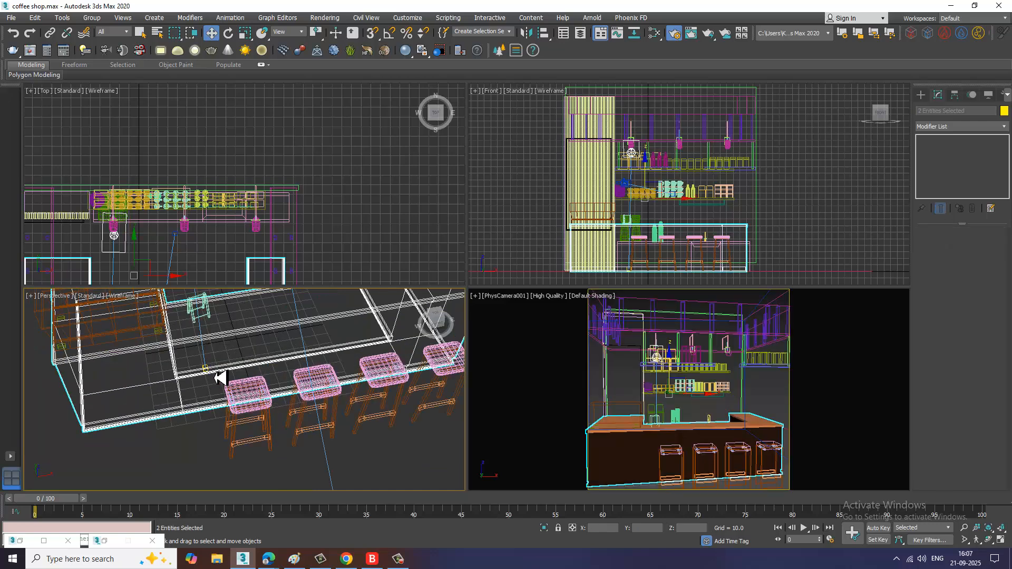
pyautogui.scroll(1, 232, 384)
pyautogui.click(204, 374)
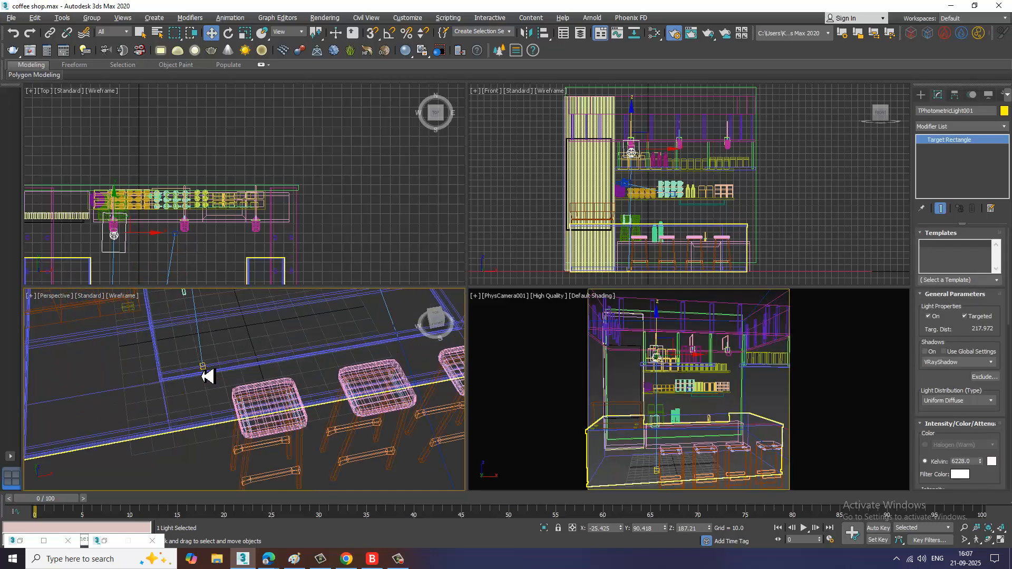
pyautogui.click(209, 374)
pyautogui.click(210, 374)
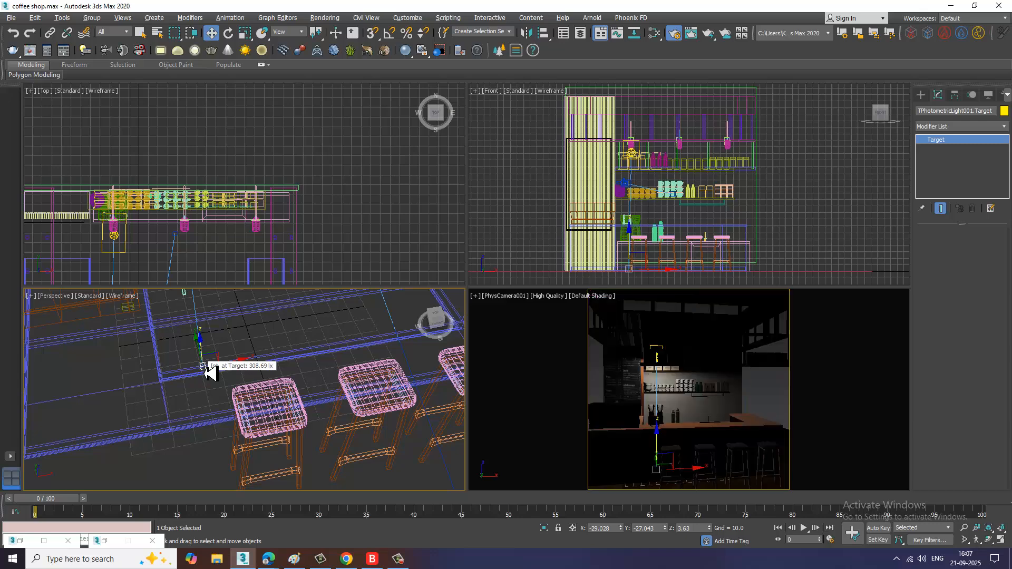
pyautogui.scroll(-5, 203, 374)
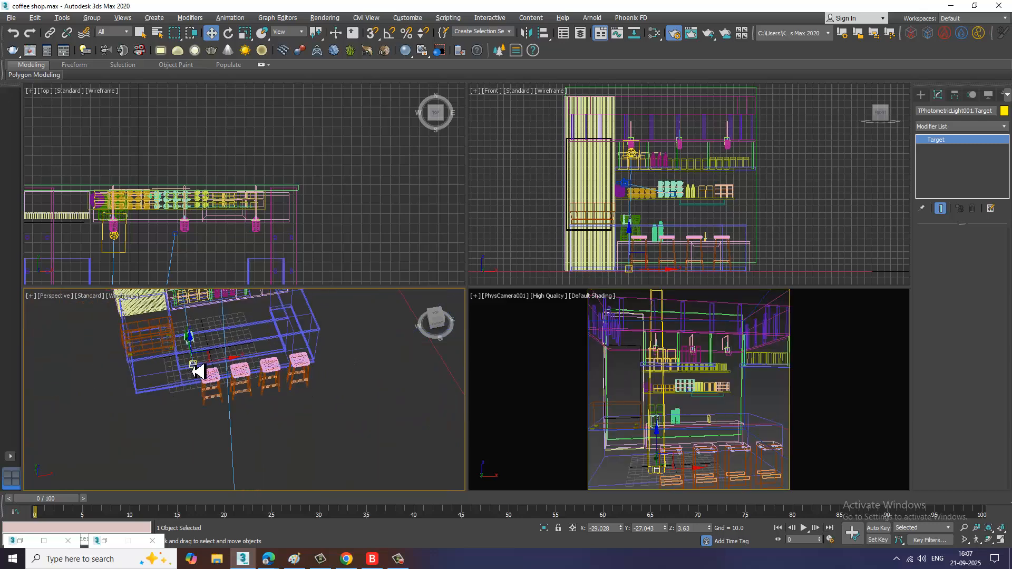
pyautogui.scroll(8, 205, 410)
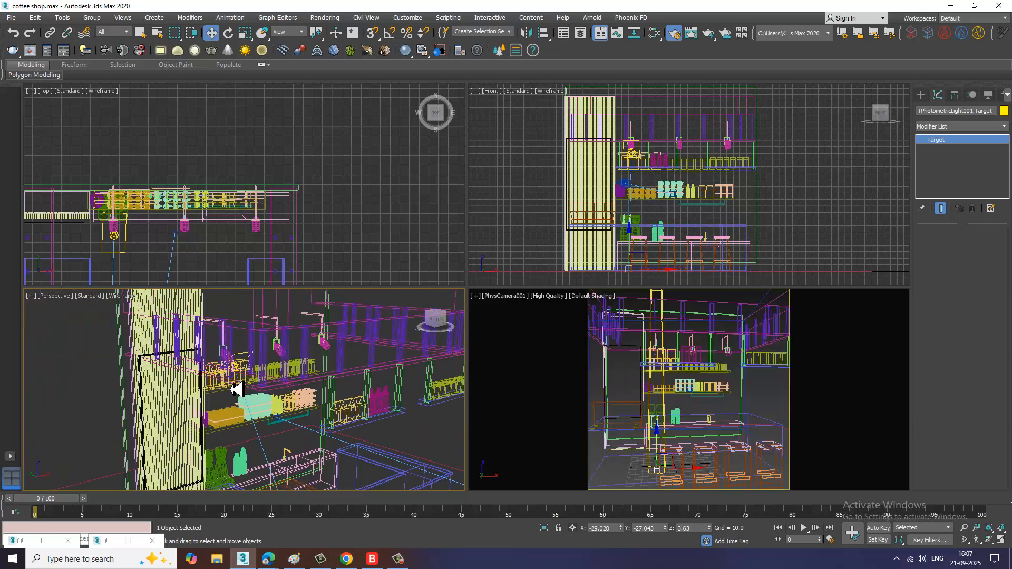
pyautogui.click(238, 394)
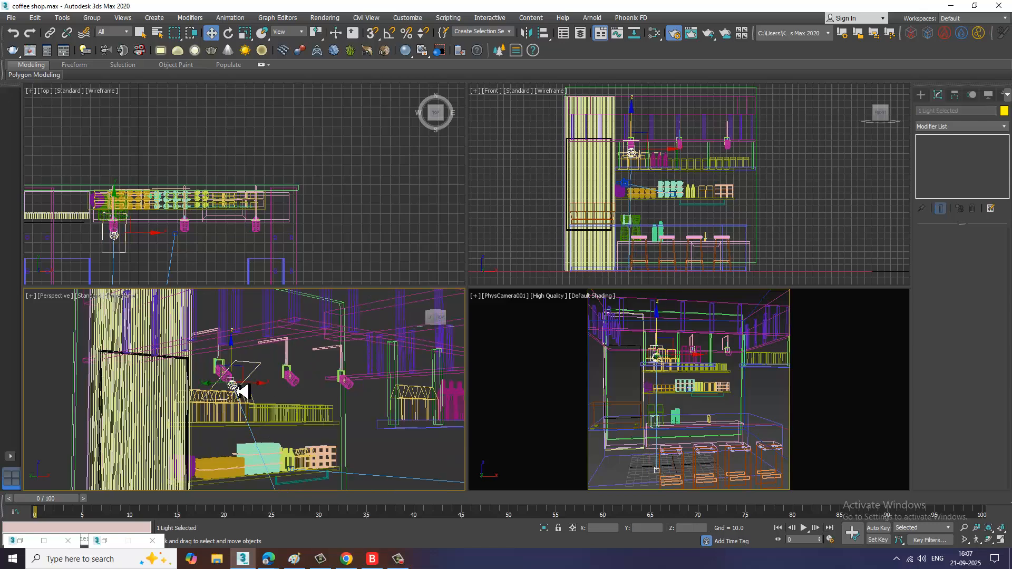
pyautogui.scroll(-6, 259, 416)
pyautogui.scroll(3, 254, 427)
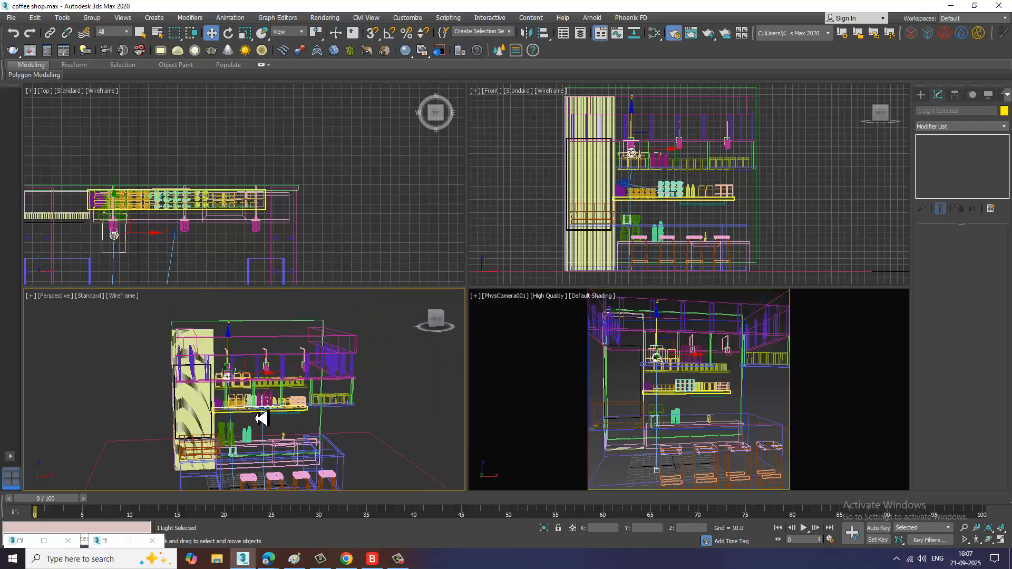
pyautogui.keyDown('alt'); pyautogui.moveTo(266, 423); pyautogui.dragTo(268, 483, button='middle'); pyautogui.keyUp('alt')
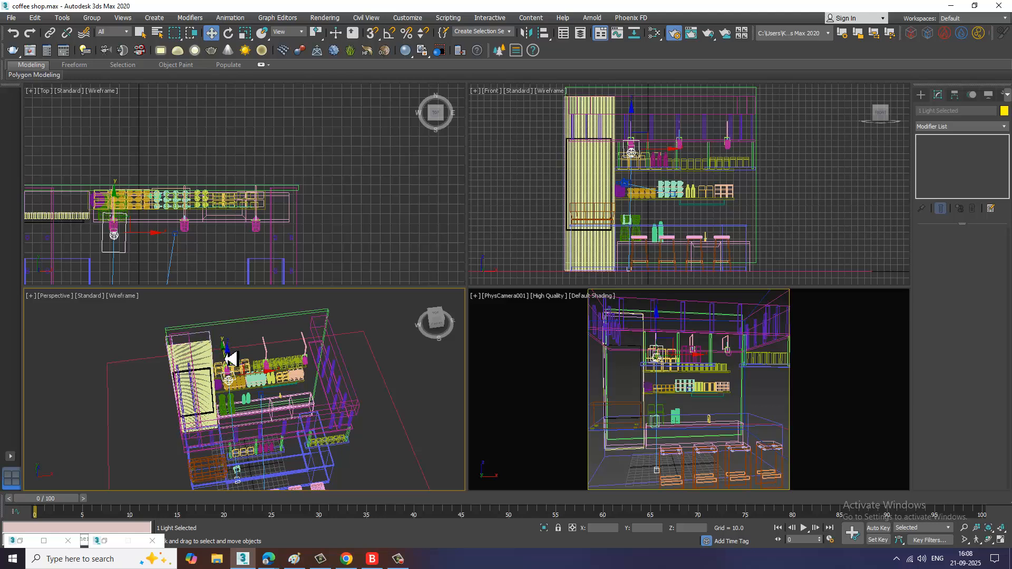
pyautogui.keyDown('shift'); pyautogui.moveTo(253, 379); pyautogui.dragTo(300, 389); pyautogui.keyUp('shift')
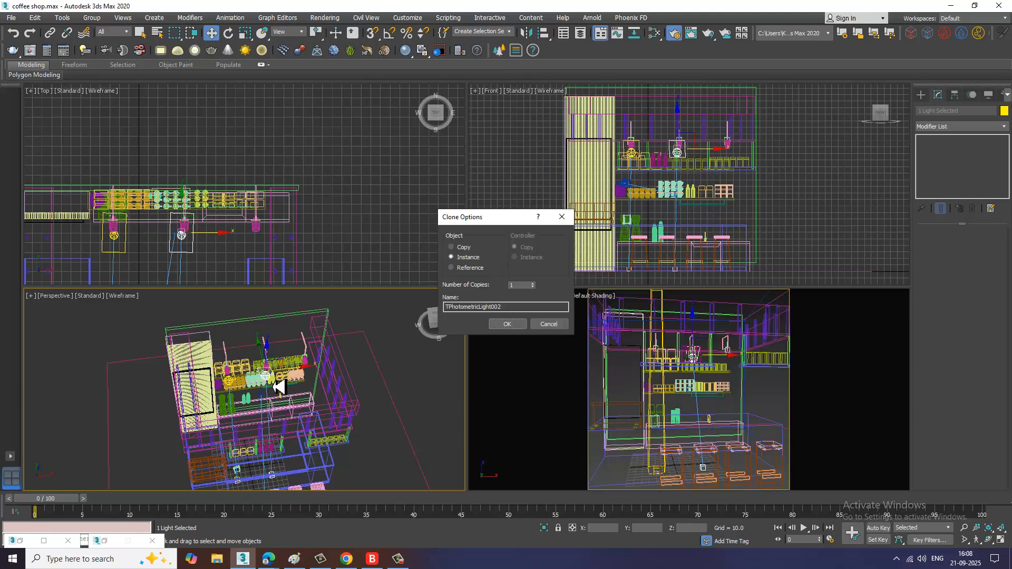
pyautogui.click(508, 324)
# Step: Clone another instance of the lamp light onto the third hanging lamp
pyautogui.press('F3')
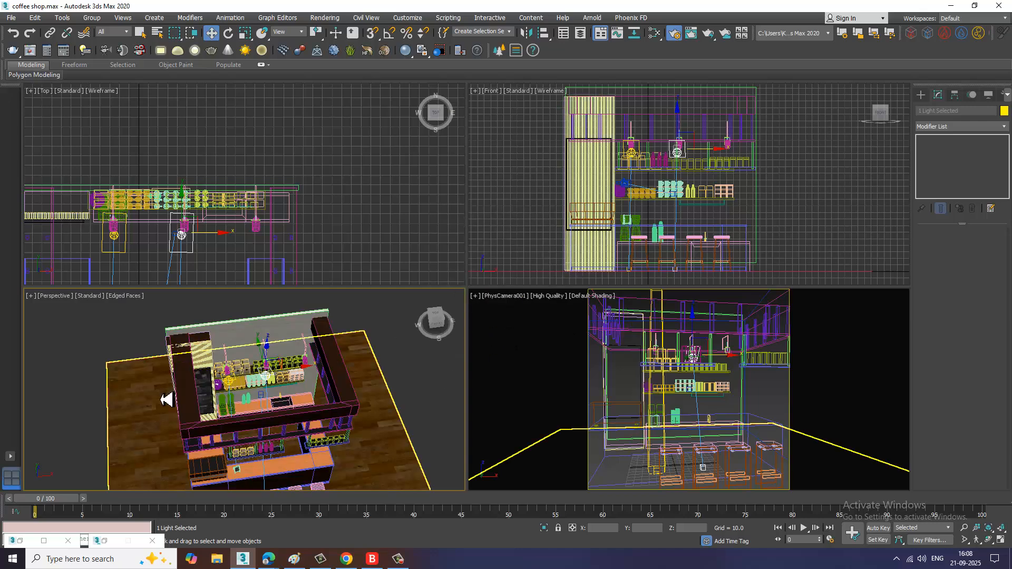
pyautogui.scroll(6, 165, 397)
pyautogui.keyDown('alt'); pyautogui.moveTo(368, 380); pyautogui.dragTo(351, 367, button='middle'); pyautogui.keyUp('alt')
pyautogui.moveTo(343, 363); pyautogui.dragTo(348, 363)
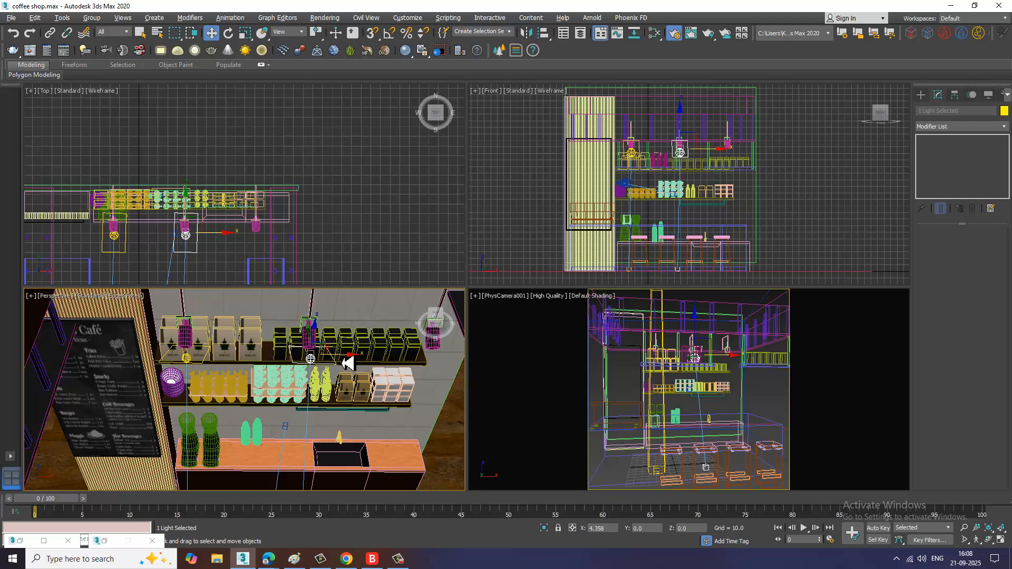
pyautogui.keyDown('alt'); pyautogui.moveTo(324, 384); pyautogui.dragTo(233, 378, button='middle'); pyautogui.keyUp('alt')
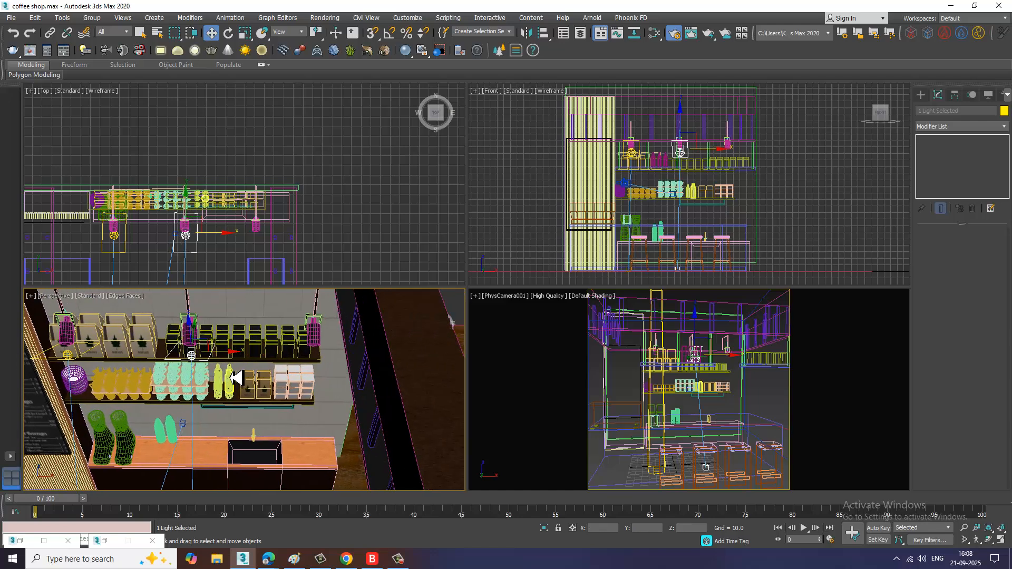
pyautogui.moveTo(235, 362)
pyautogui.keyDown('shift'); pyautogui.mouseDown()
pyautogui.moveTo(350, 363)
pyautogui.moveTo(345, 369)
pyautogui.mouseUp(); pyautogui.keyUp('shift')
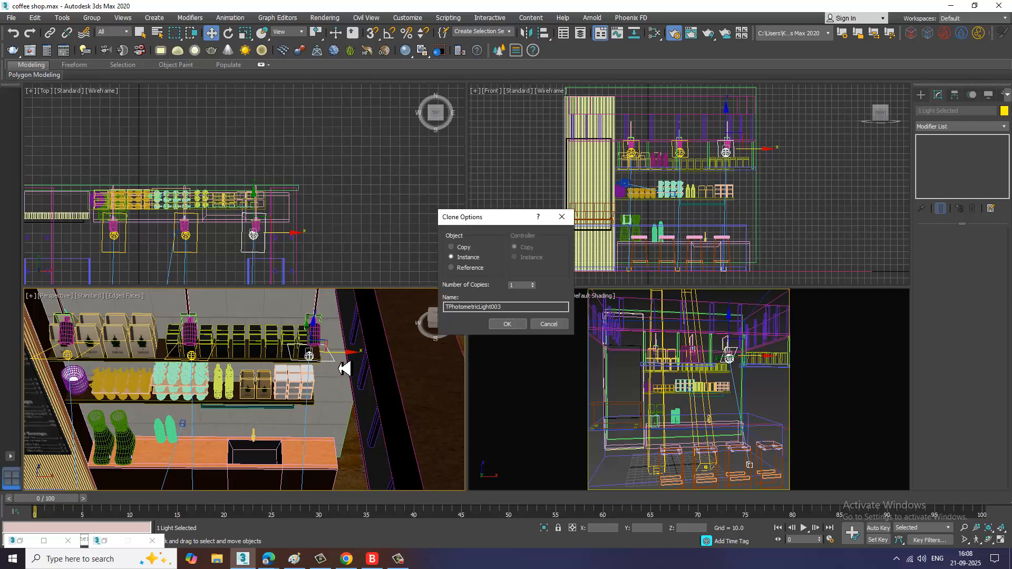
pyautogui.click(508, 325)
# Step: Create a VRay plane light about 237 by 217 in the front view covering the counter area
pyautogui.click(773, 402)
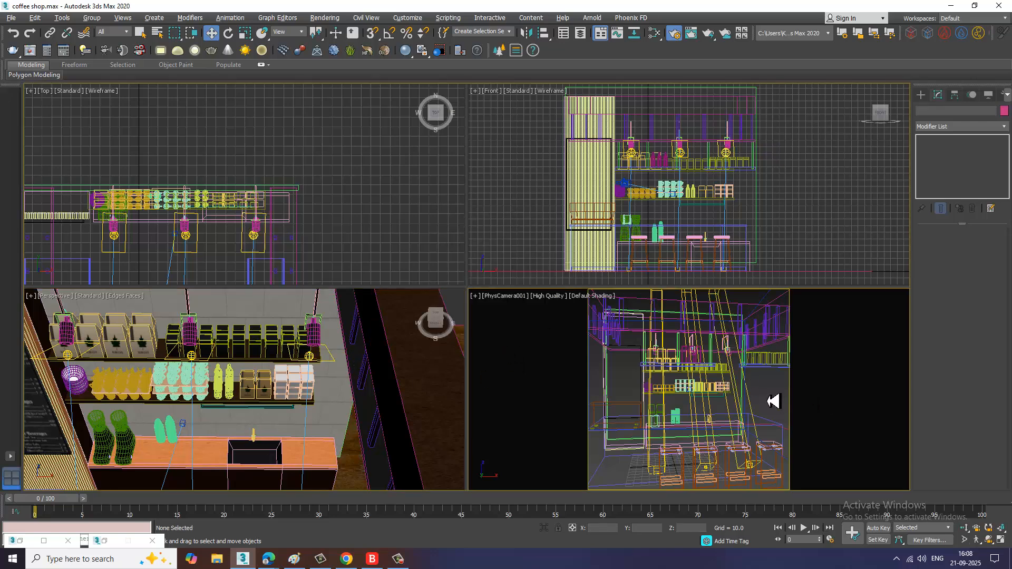
pyautogui.hotkey('alt', 'w')
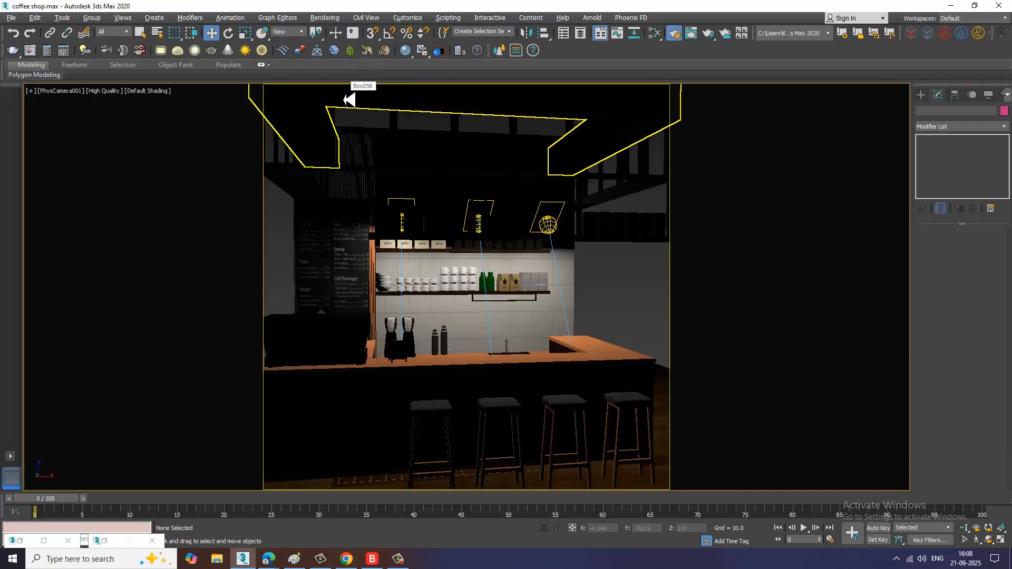
pyautogui.hotkey('alt', 'w')
pyautogui.rightClick(644, 190)
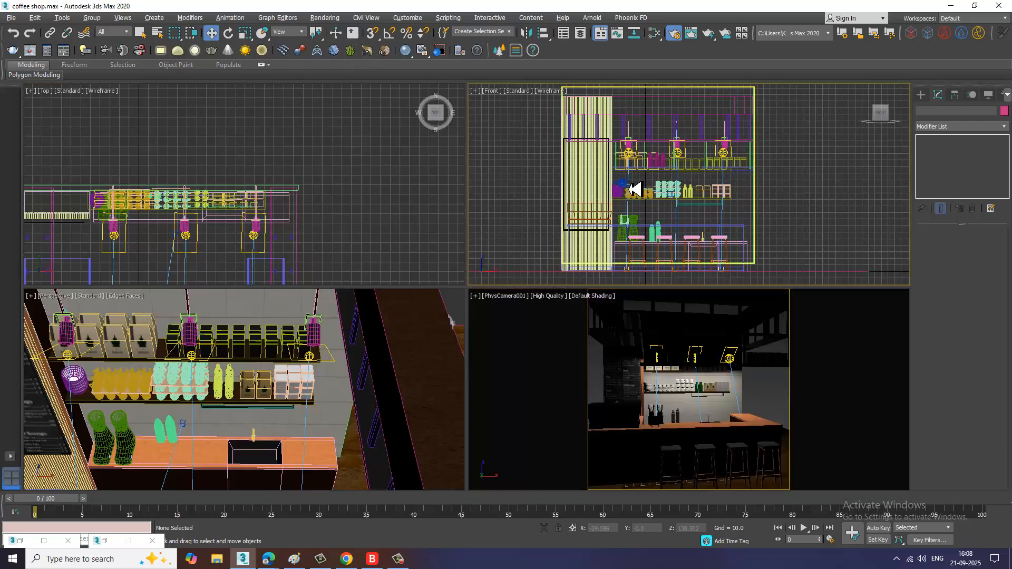
pyautogui.hotkey('alt', 'w')
pyautogui.click(921, 95)
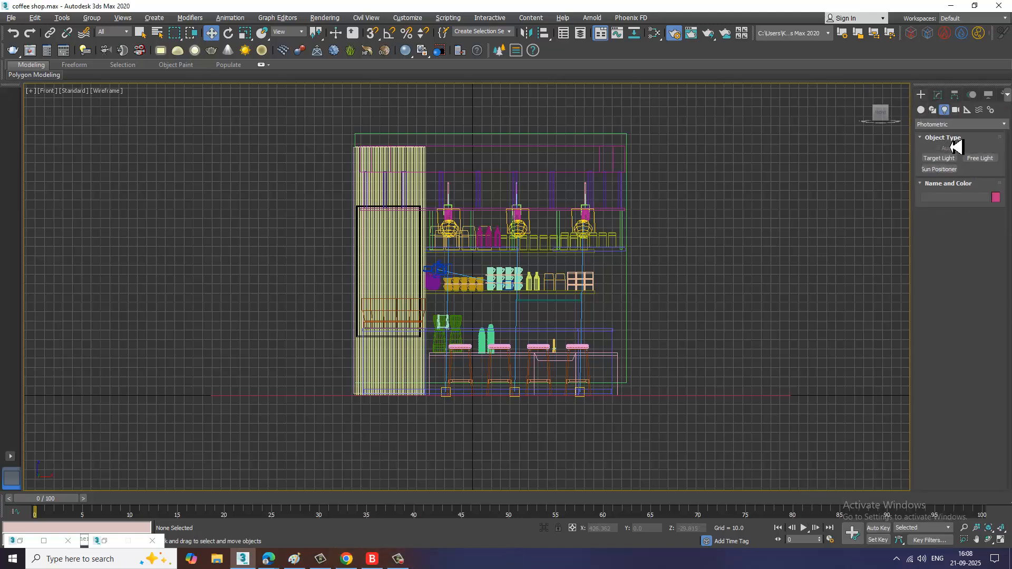
pyautogui.click(951, 125)
pyautogui.click(949, 155)
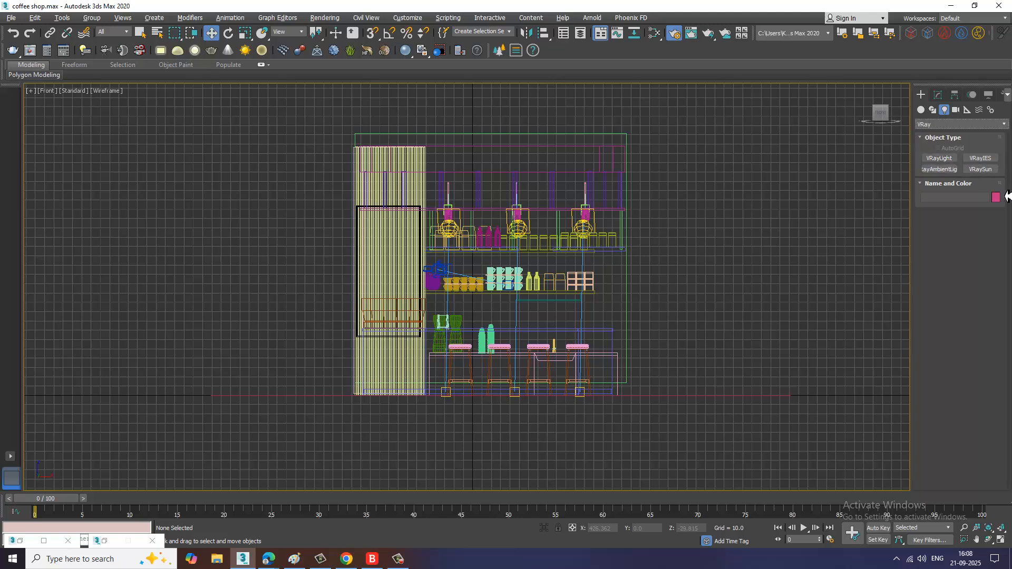
pyautogui.click(941, 158)
pyautogui.moveTo(427, 225); pyautogui.dragTo(625, 409)
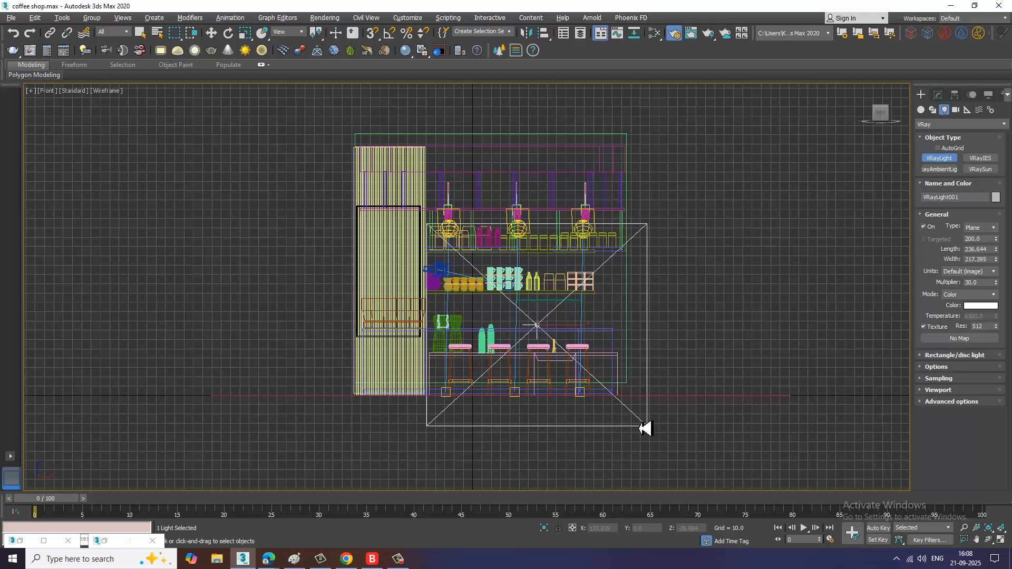
pyautogui.rightClick(380, 470)
# Step: Move and rotate the VRay plane light so it faces the counter from in front of the bar stools
pyautogui.hotkey('alt', 'w')
pyautogui.hotkey('alt', 'w')
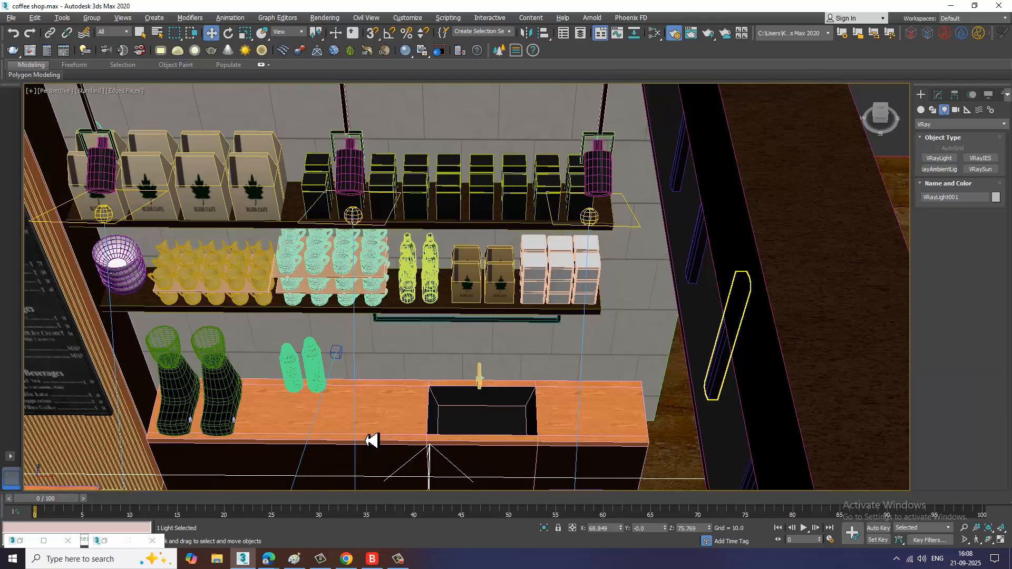
pyautogui.scroll(-5, 369, 441)
pyautogui.keyDown('alt'); pyautogui.moveTo(412, 441); pyautogui.dragTo(419, 373, button='middle'); pyautogui.keyUp('alt')
pyautogui.moveTo(434, 377); pyautogui.dragTo(551, 396)
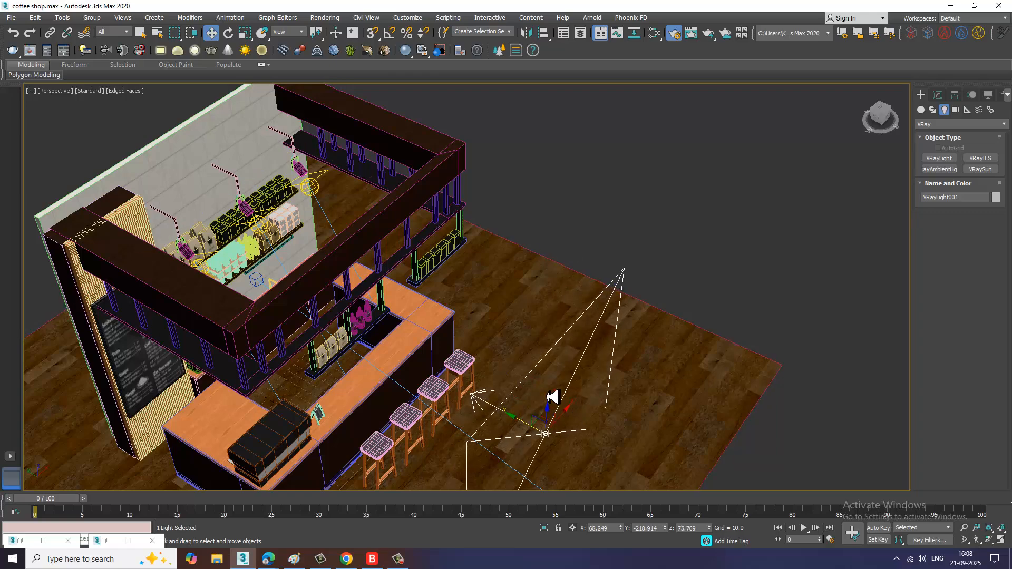
pyautogui.keyDown('alt'); pyautogui.moveTo(551, 397); pyautogui.dragTo(514, 378, button='middle'); pyautogui.keyUp('alt')
pyautogui.moveTo(513, 409); pyautogui.dragTo(512, 289)
pyautogui.keyDown('alt'); pyautogui.moveTo(513, 289); pyautogui.dragTo(525, 403, button='middle'); pyautogui.keyUp('alt')
pyautogui.press('e')
pyautogui.moveTo(497, 407); pyautogui.dragTo(621, 414)
pyautogui.press('w')
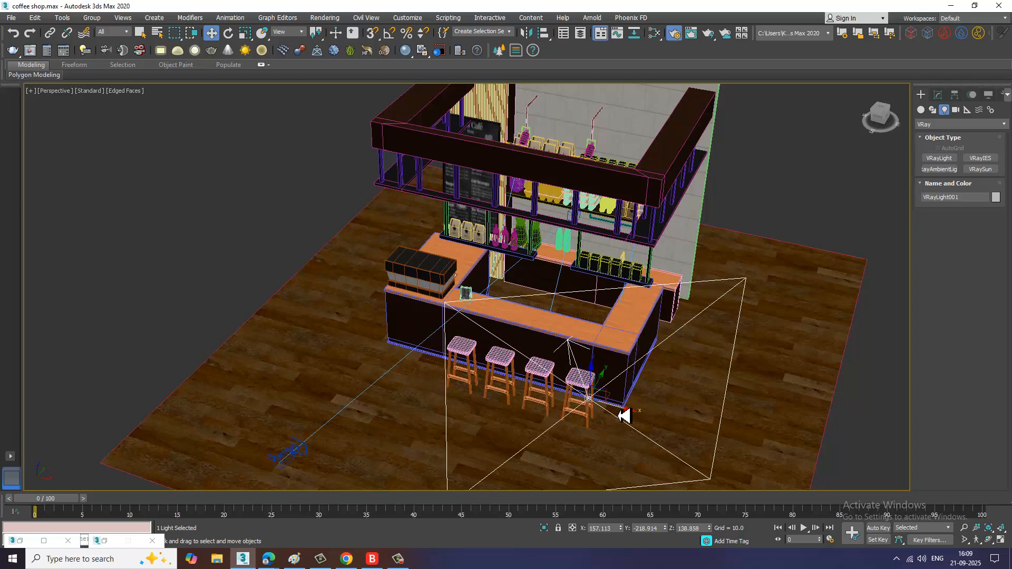
pyautogui.scroll(-5, 565, 379)
pyautogui.hotkey('alt', 'w')
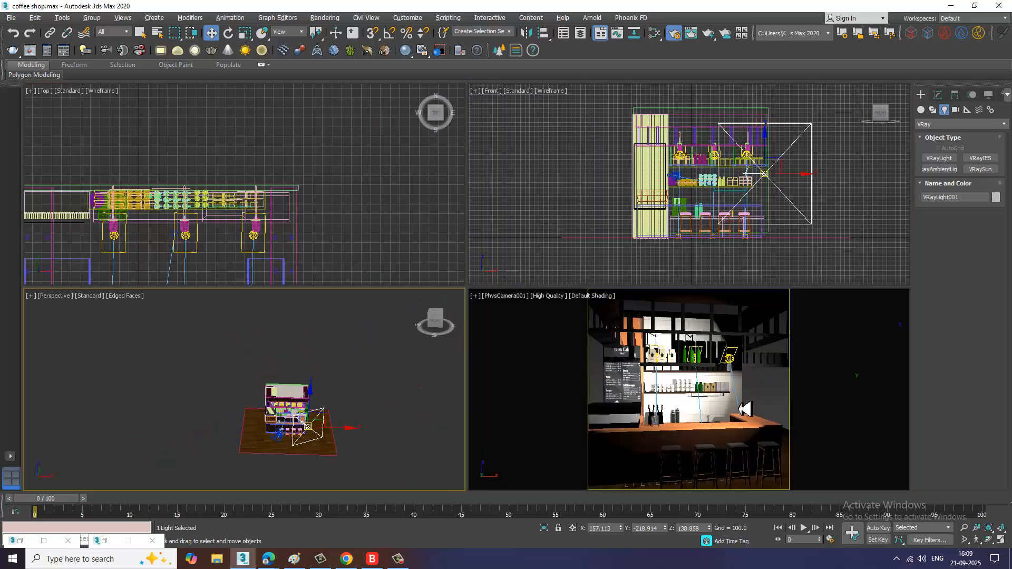
# Step: Switch the VRay light's mode to Temperature and set the temperature to 4745
pyautogui.rightClick(732, 405)
pyautogui.hotkey('alt', 'w')
pyautogui.click(939, 95)
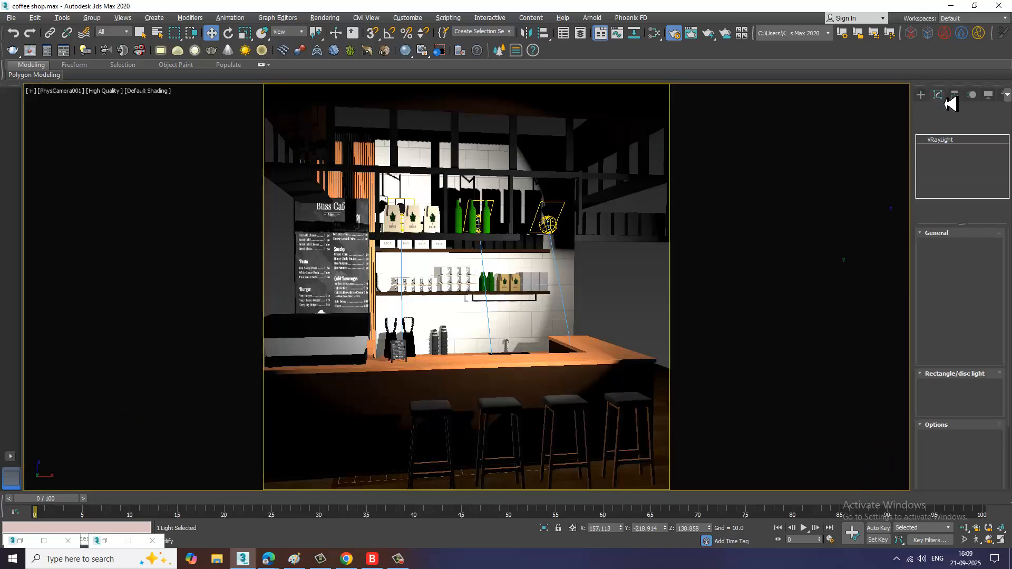
pyautogui.click(991, 290)
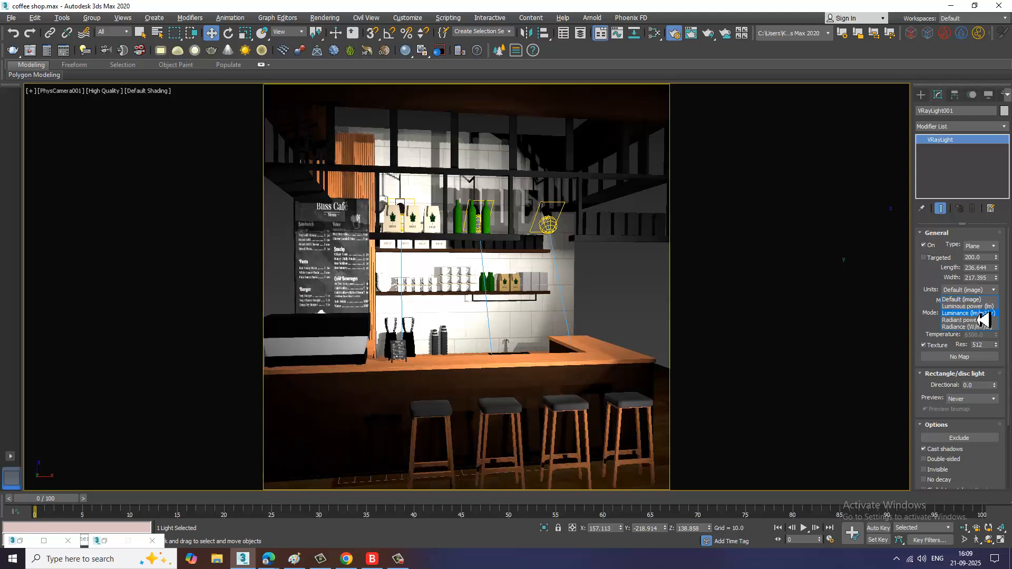
pyautogui.click(1001, 286)
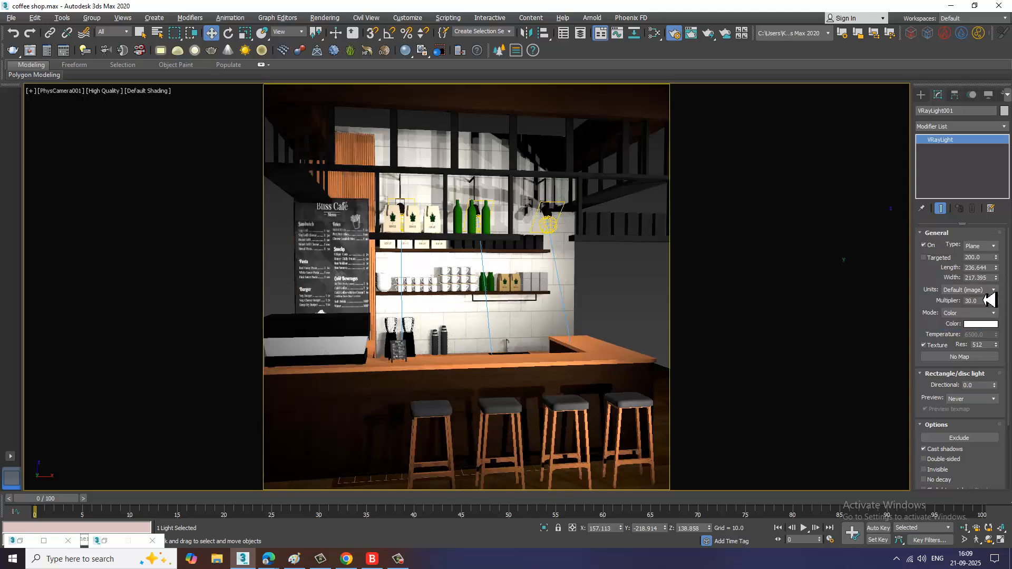
pyautogui.click(984, 313)
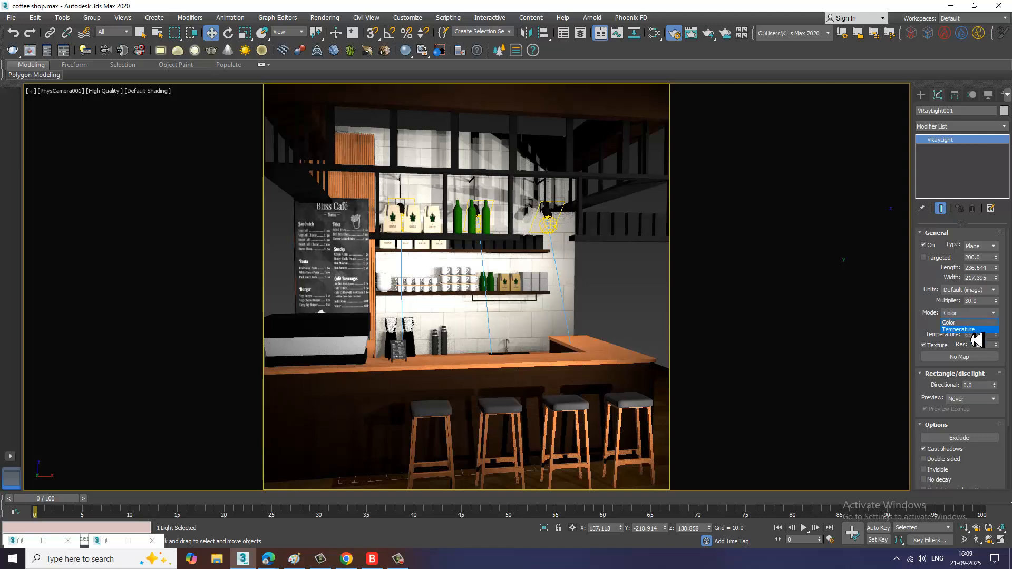
pyautogui.click(973, 330)
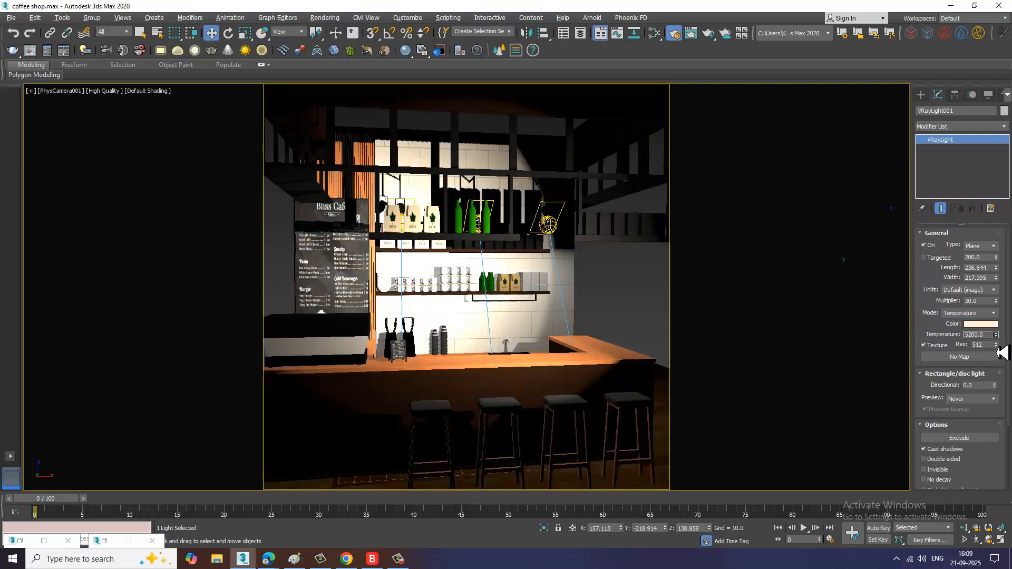
pyautogui.moveTo(1002, 353); pyautogui.dragTo(1003, 358)
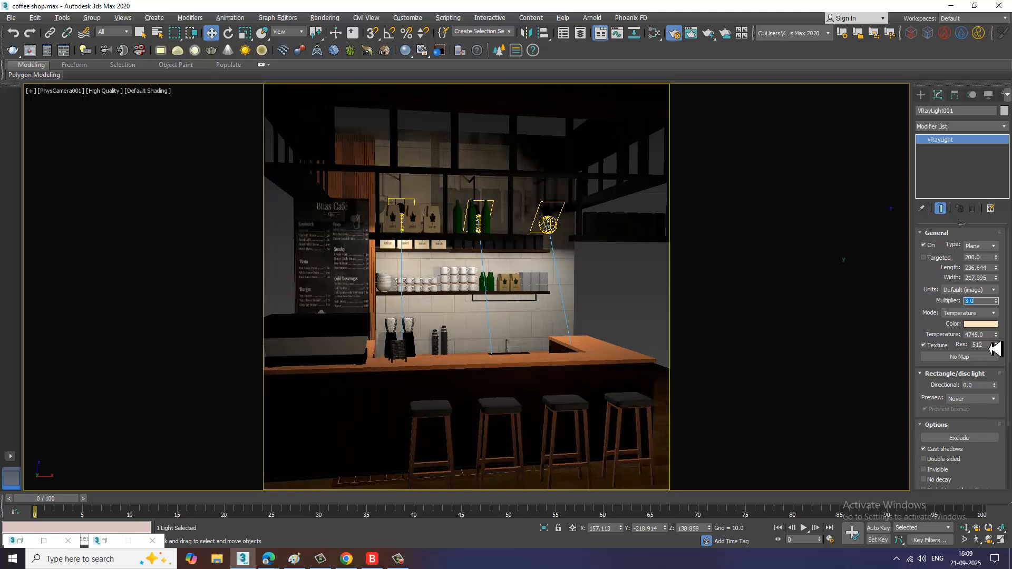
# Step: Set the VRay light's multiplier to 45 and make it double-sided and invisible
pyautogui.moveTo(997, 305)
pyautogui.mouseDown()
pyautogui.moveTo(988, 233)
pyautogui.moveTo(1000, 325)
pyautogui.moveTo(1001, 283)
pyautogui.moveTo(993, 311)
pyautogui.mouseUp()
pyautogui.click(934, 462)
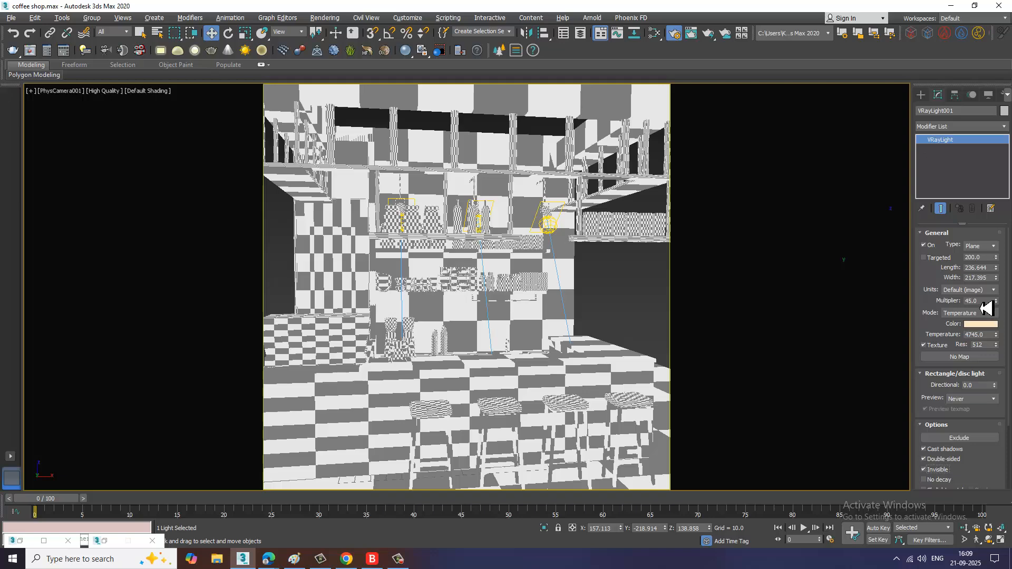
pyautogui.moveTo(979, 302); pyautogui.dragTo(896, 292)
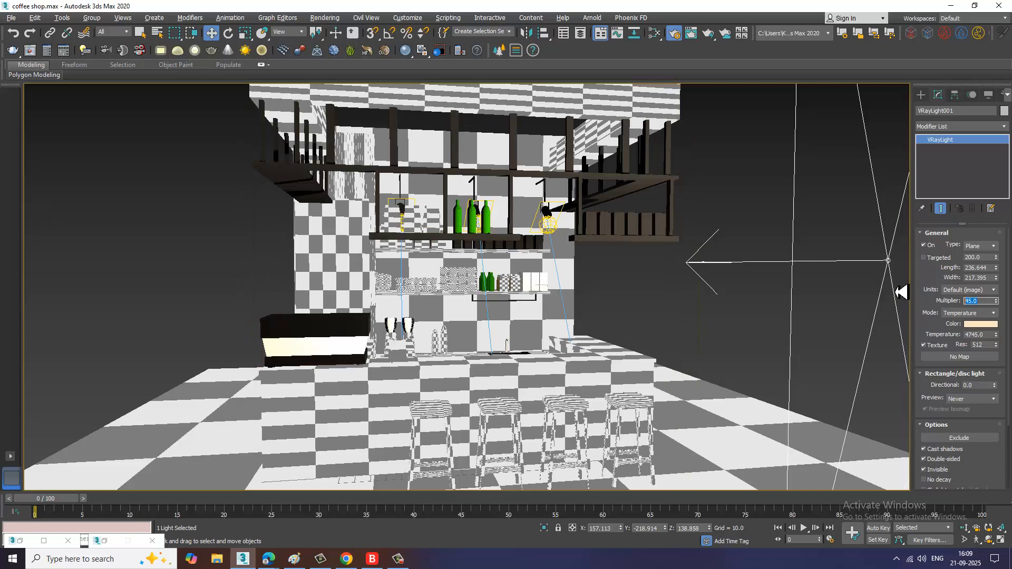
# Step: Set the VRay light's multiplier to 3 and move the light higher and further out in front of the counter
pyautogui.write('3')
pyautogui.press('Return')
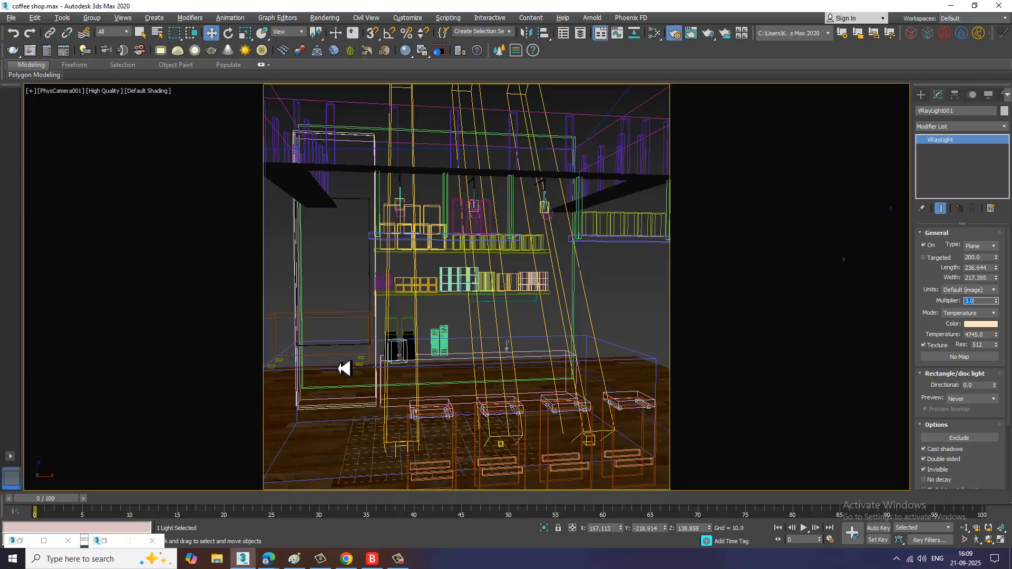
pyautogui.click(248, 417)
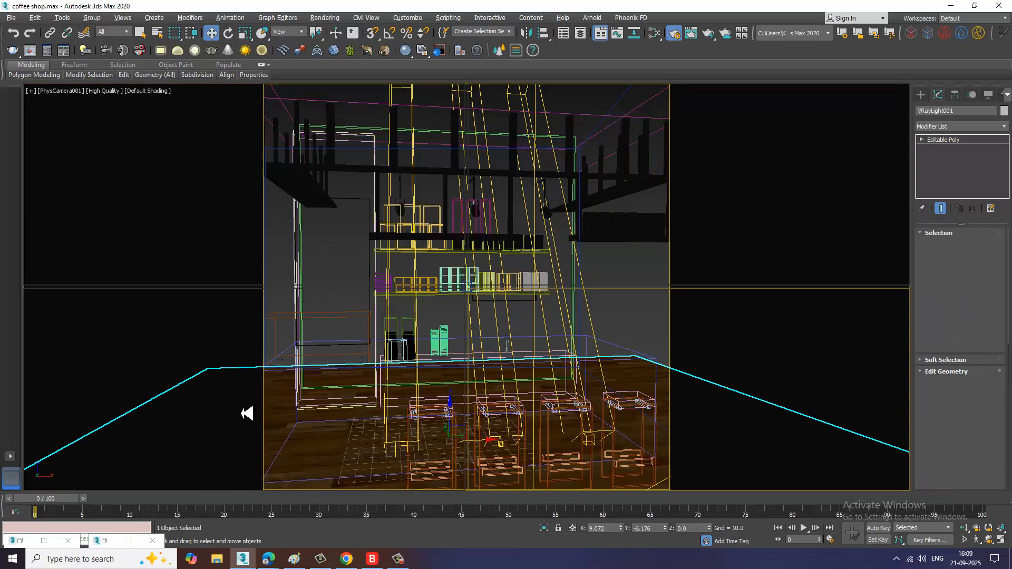
pyautogui.hotkey('alt', 'w')
pyautogui.keyDown('alt'); pyautogui.moveTo(314, 422); pyautogui.dragTo(303, 388, button='middle'); pyautogui.keyUp('alt')
pyautogui.click(303, 389)
pyautogui.click(285, 401)
pyautogui.press('r')
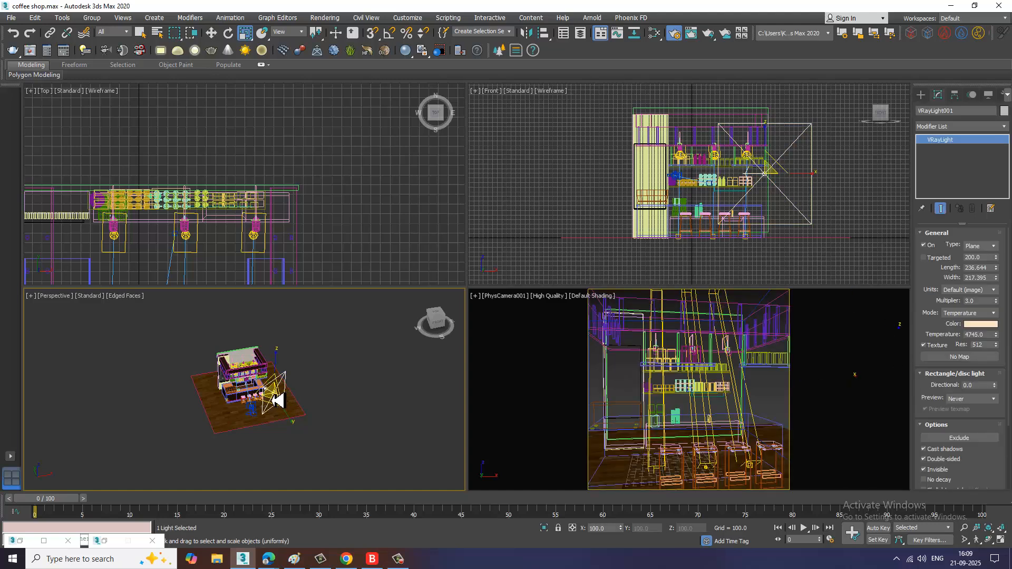
pyautogui.moveTo(273, 389); pyautogui.dragTo(248, 372)
pyautogui.press('w')
pyautogui.keyDown('alt'); pyautogui.moveTo(345, 416); pyautogui.dragTo(295, 388, button='middle'); pyautogui.keyUp('alt')
pyautogui.scroll(3, 278, 393)
pyautogui.hotkey('alt', 'w')
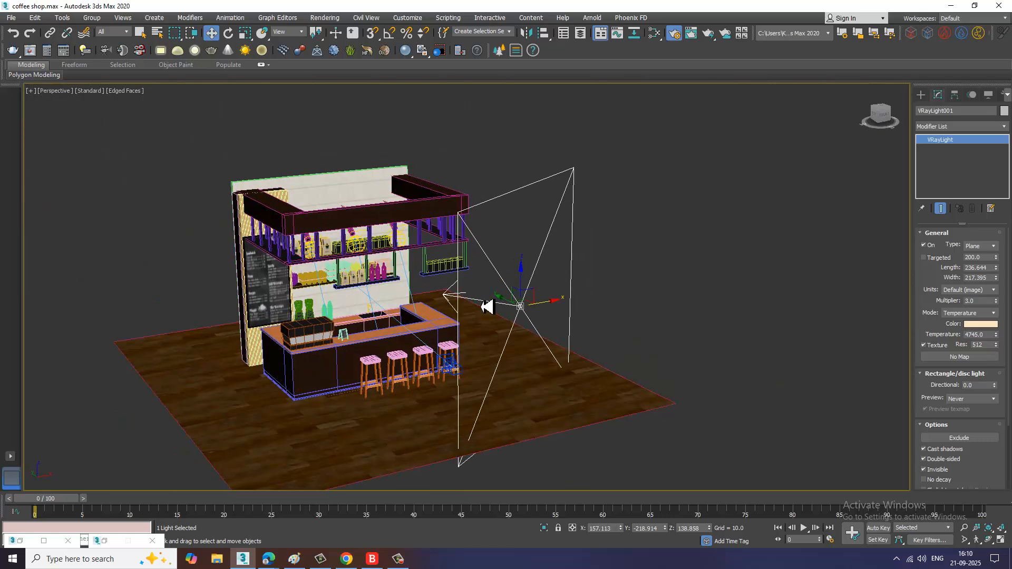
pyautogui.moveTo(506, 303); pyautogui.dragTo(605, 242)
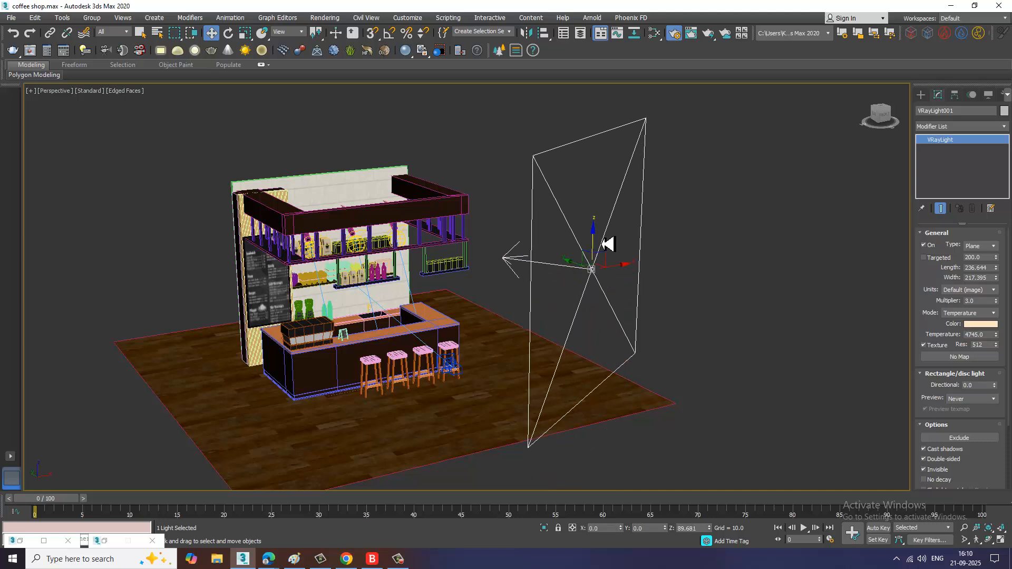
pyautogui.hotkey('alt', 'w')
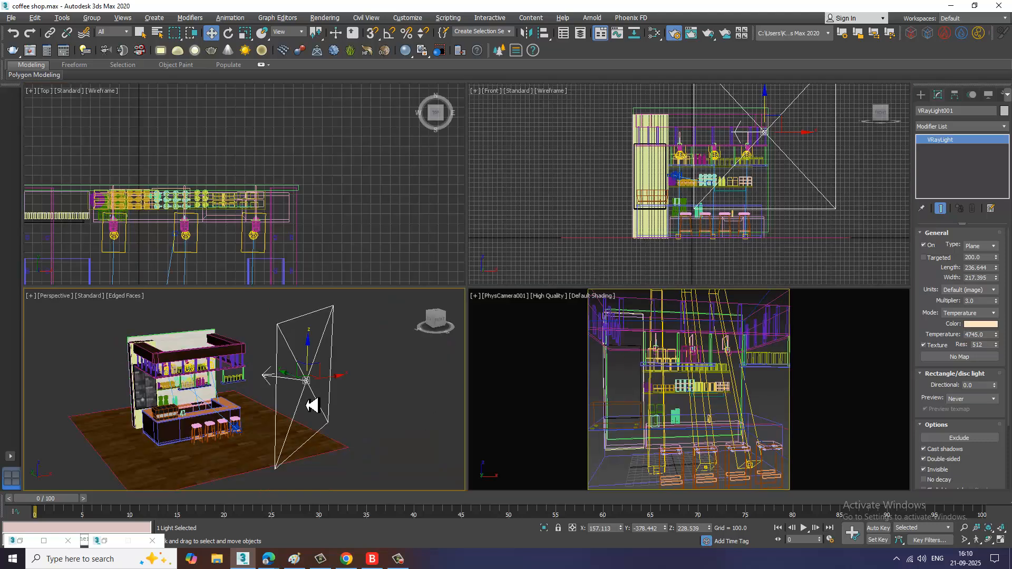
# Step: Render the camera view to check the lighting on the counter
pyautogui.click(630, 384)
pyautogui.hotkey('alt', 'w')
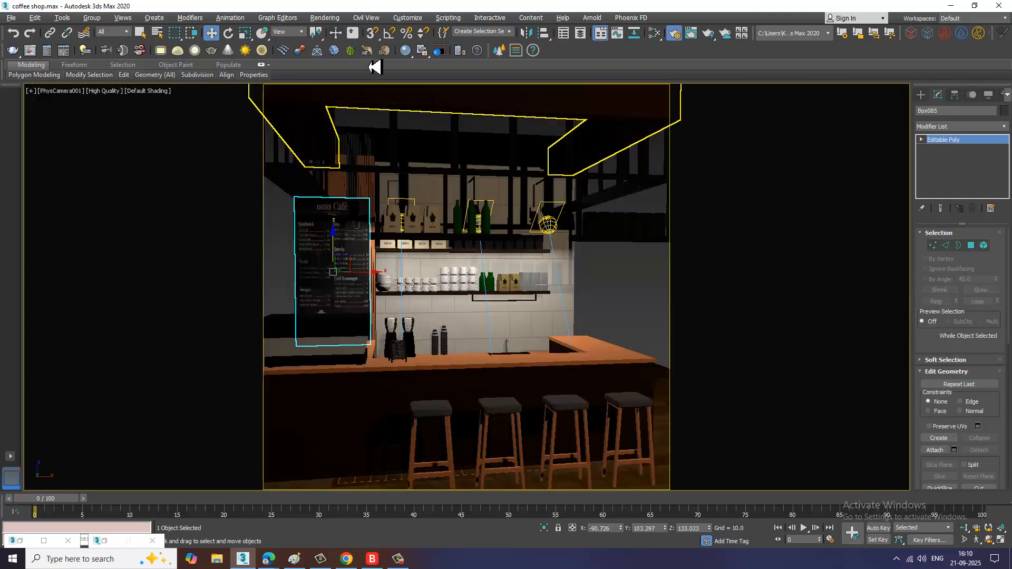
pyautogui.click(324, 18)
pyautogui.click(342, 43)
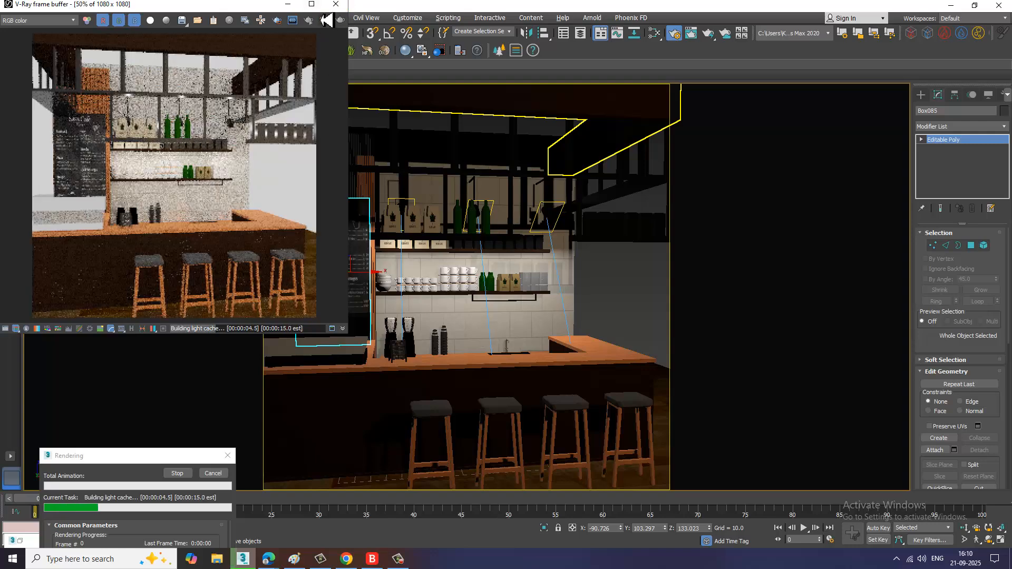
pyautogui.click(316, 5)
pyautogui.scroll(1, 573, 311)
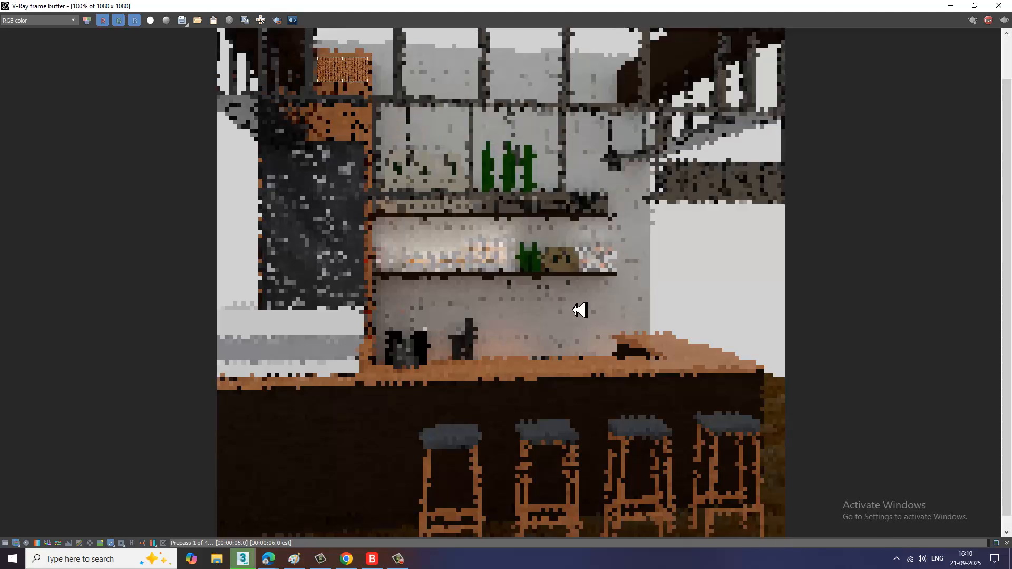
pyautogui.click(1005, 8)
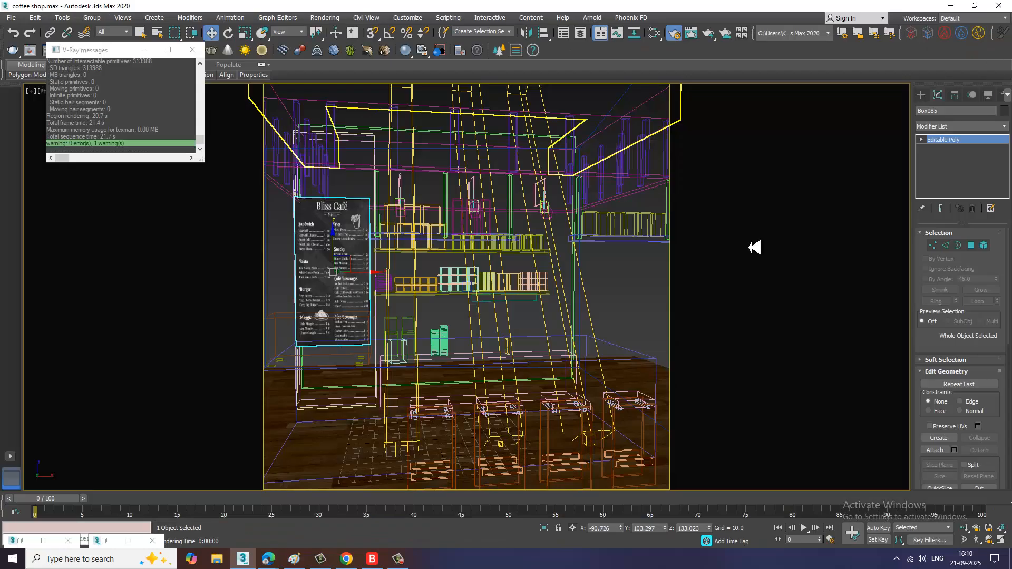
# Step: Move the VRay plane light lower and in front of the bar counter
pyautogui.click(564, 314)
pyautogui.press('p')
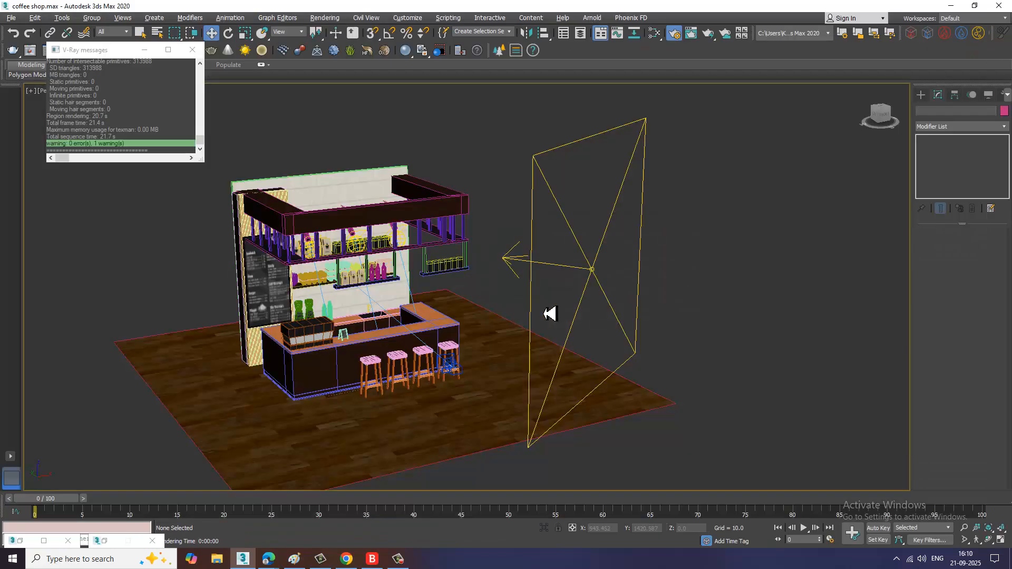
pyautogui.hotkey('alt', 'w')
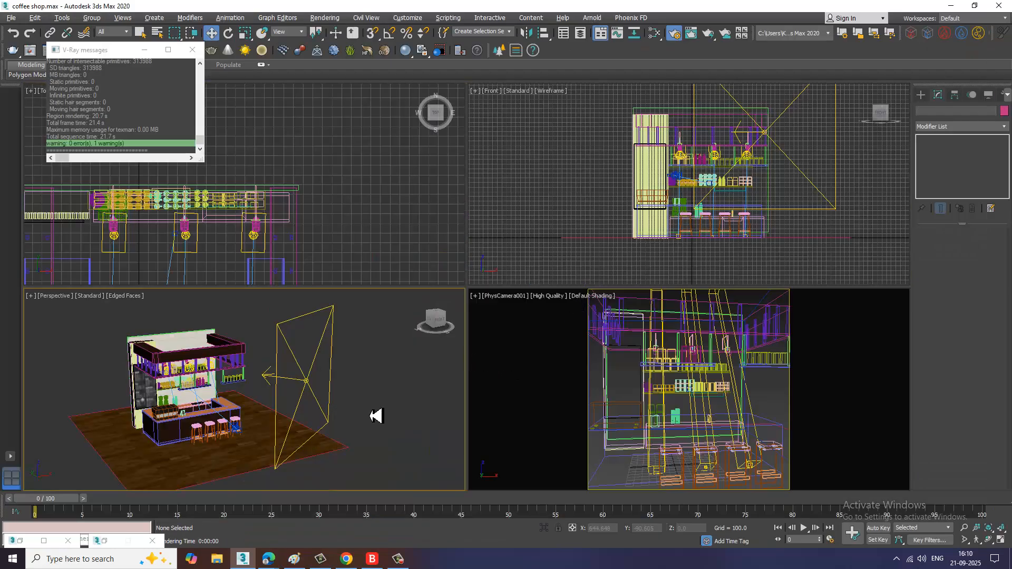
pyautogui.click(311, 386)
pyautogui.moveTo(312, 386)
pyautogui.keyDown('alt'); pyautogui.mouseDown(button='middle')
pyautogui.moveTo(368, 413)
pyautogui.moveTo(320, 403)
pyautogui.moveTo(340, 433)
pyautogui.mouseUp(button='middle'); pyautogui.keyUp('alt')
pyautogui.moveTo(359, 448); pyautogui.dragTo(414, 460)
pyautogui.press('e')
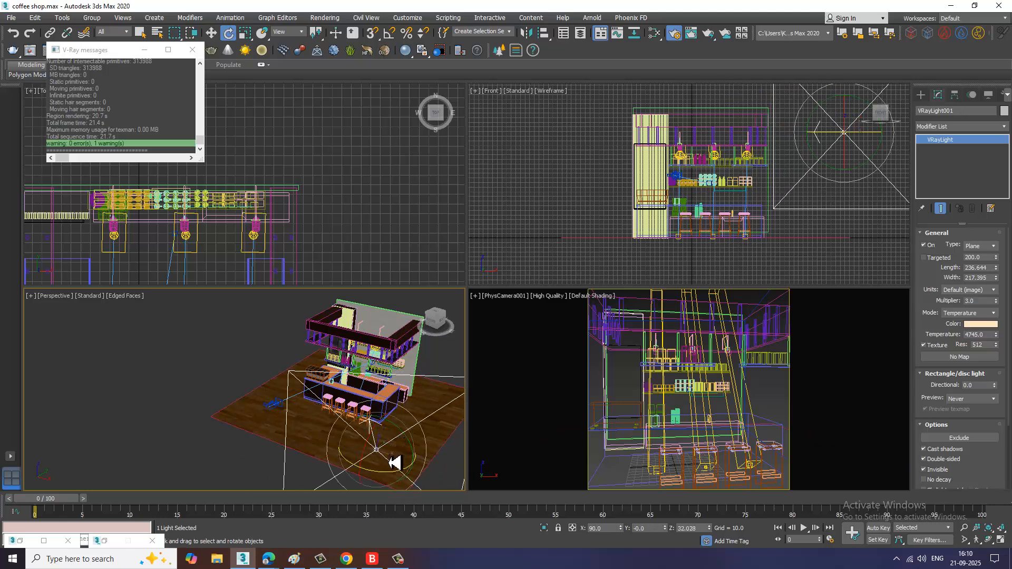
pyautogui.press('w')
pyautogui.keyDown('alt'); pyautogui.moveTo(443, 456); pyautogui.dragTo(370, 472, button='middle'); pyautogui.keyUp('alt')
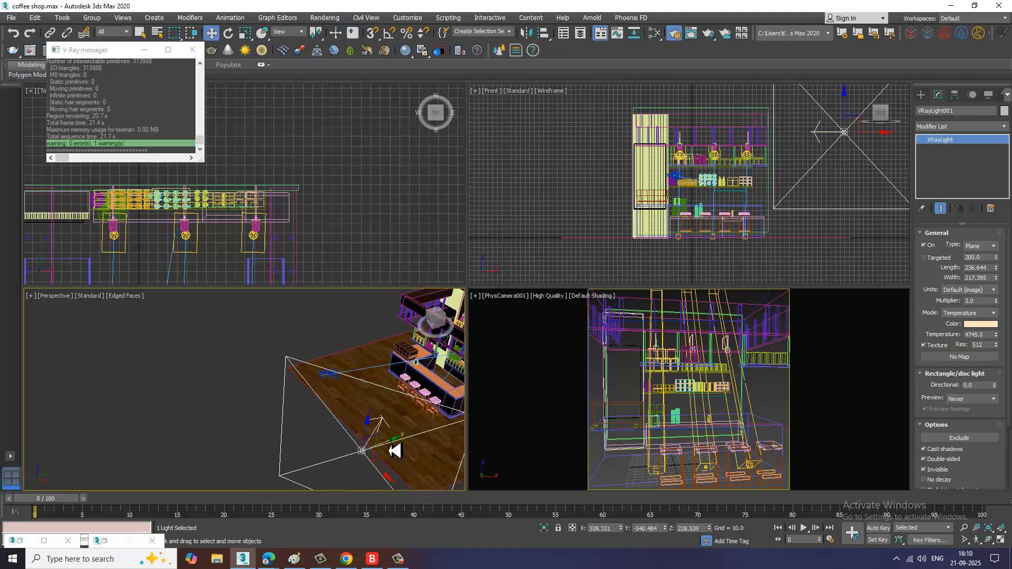
pyautogui.moveTo(394, 450); pyautogui.dragTo(441, 443)
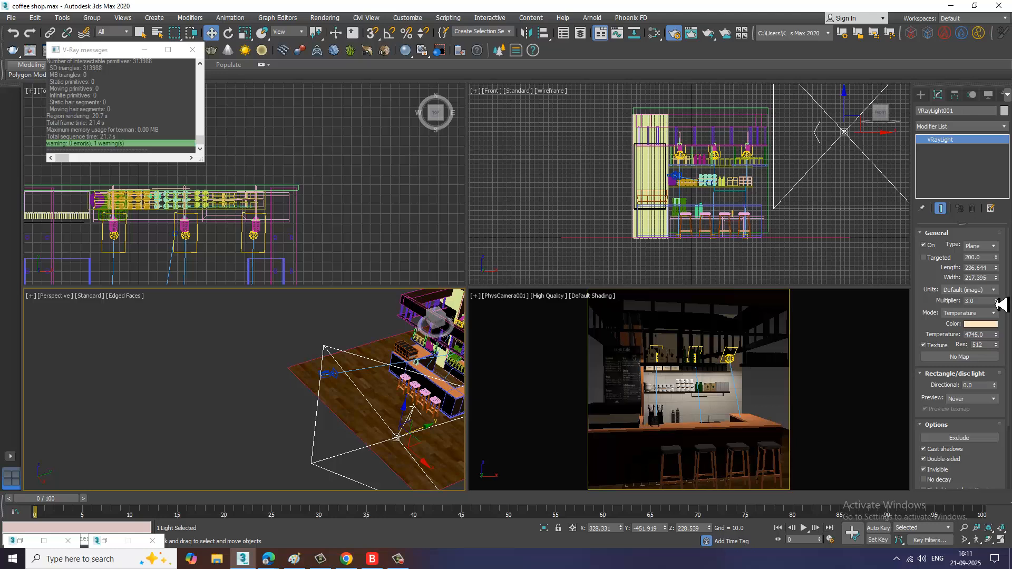
# Step: Raise the VRay light's multiplier to 7 and shift the light to face the bar from one side
pyautogui.moveTo(1000, 308); pyautogui.dragTo(1000, 301)
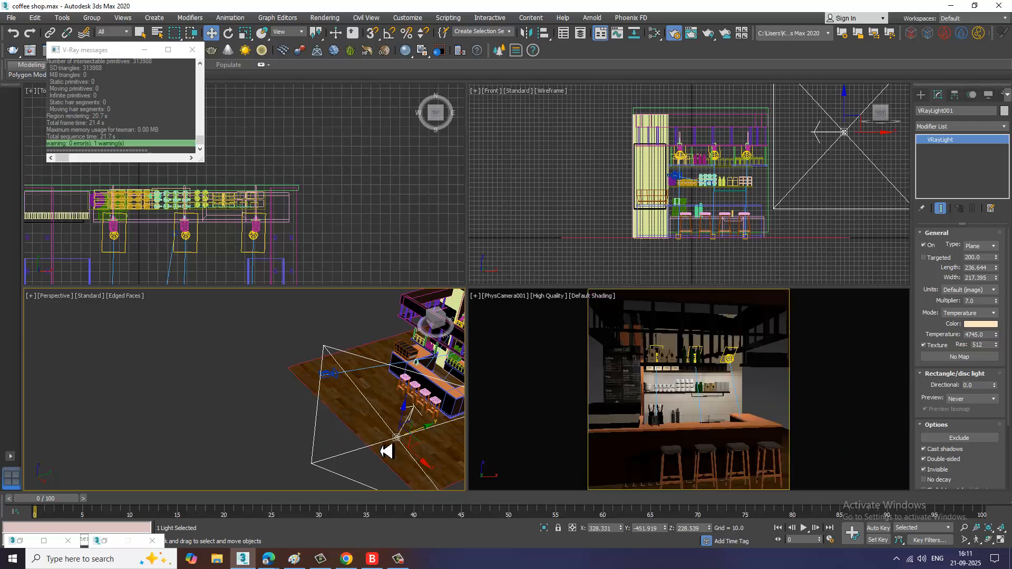
pyautogui.moveTo(384, 450)
pyautogui.mouseDown(button='middle')
pyautogui.moveTo(352, 417)
pyautogui.moveTo(429, 418)
pyautogui.moveTo(356, 442)
pyautogui.moveTo(449, 409)
pyautogui.moveTo(346, 411)
pyautogui.moveTo(372, 382)
pyautogui.mouseUp(button='middle')
pyautogui.moveTo(360, 375); pyautogui.dragTo(341, 388)
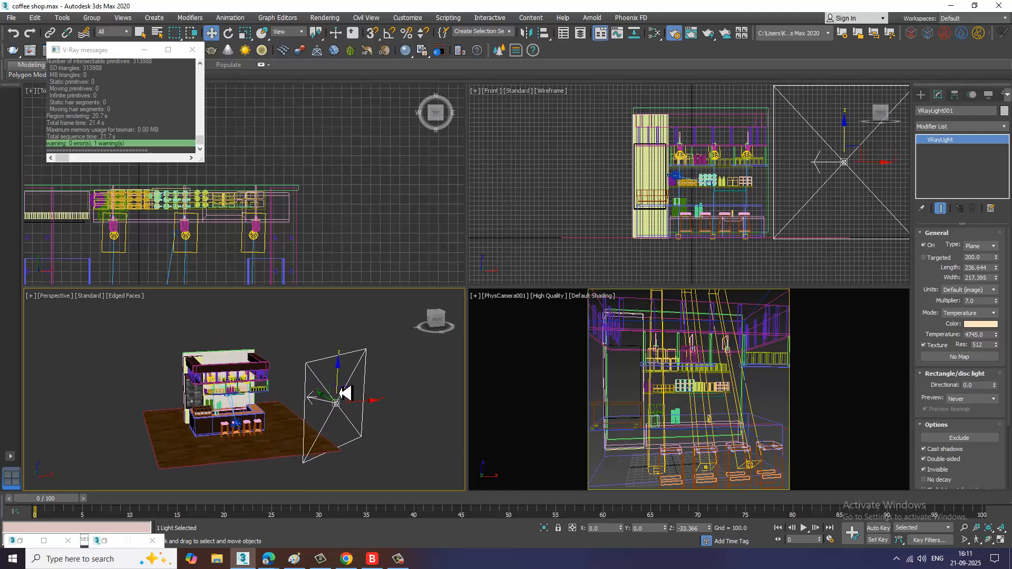
pyautogui.keyDown('alt'); pyautogui.moveTo(449, 414); pyautogui.dragTo(426, 433, button='middle'); pyautogui.keyUp('alt')
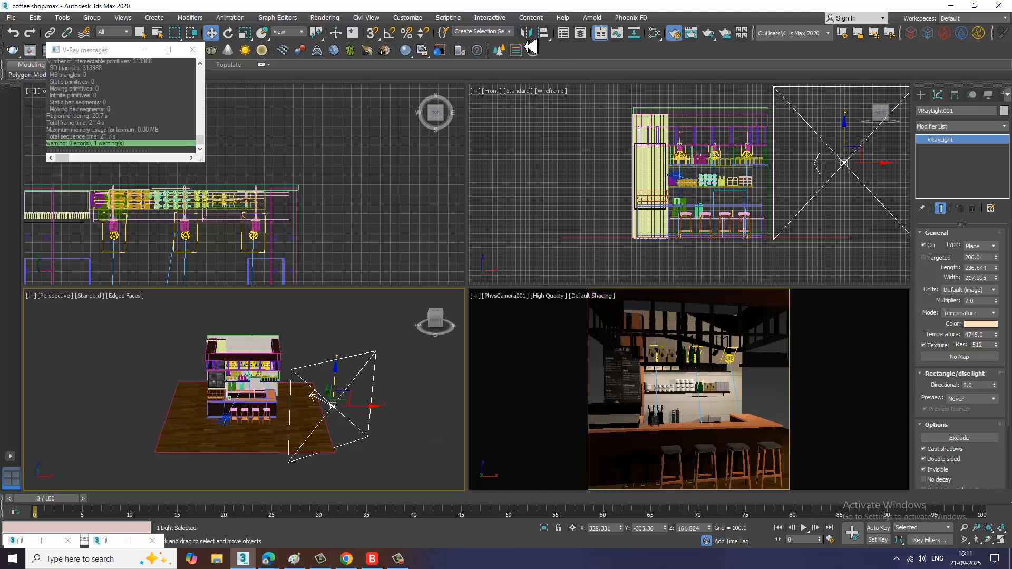
# Step: Mirror the VRay light along X as a copy and move the copy to the opposite side of the bar
pyautogui.click(526, 33)
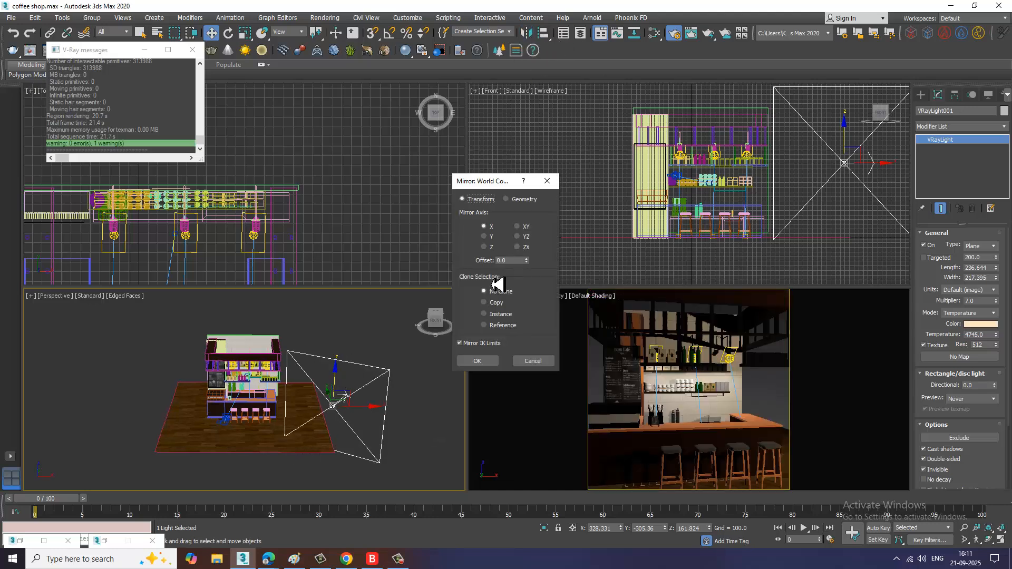
pyautogui.click(486, 302)
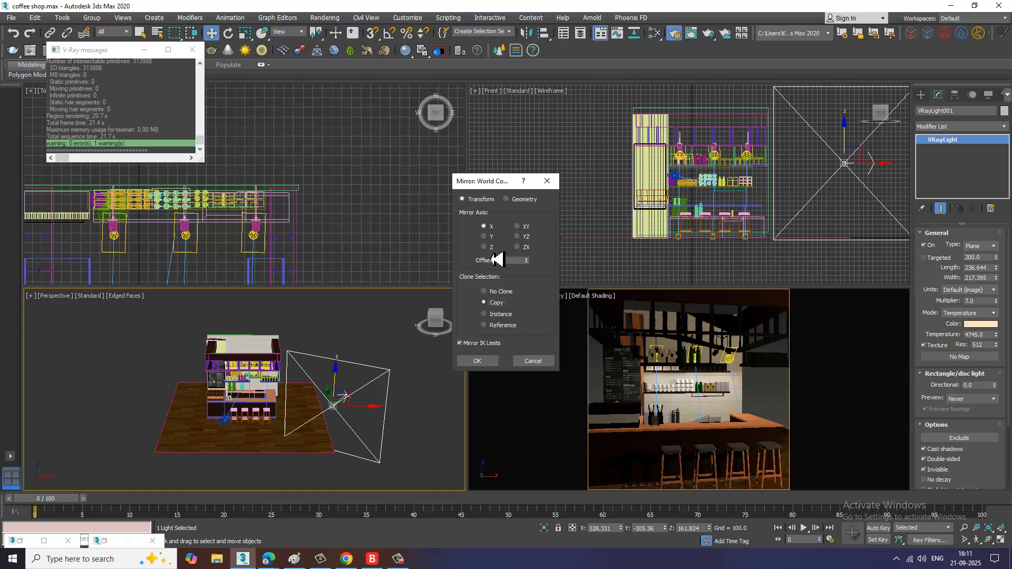
pyautogui.click(477, 362)
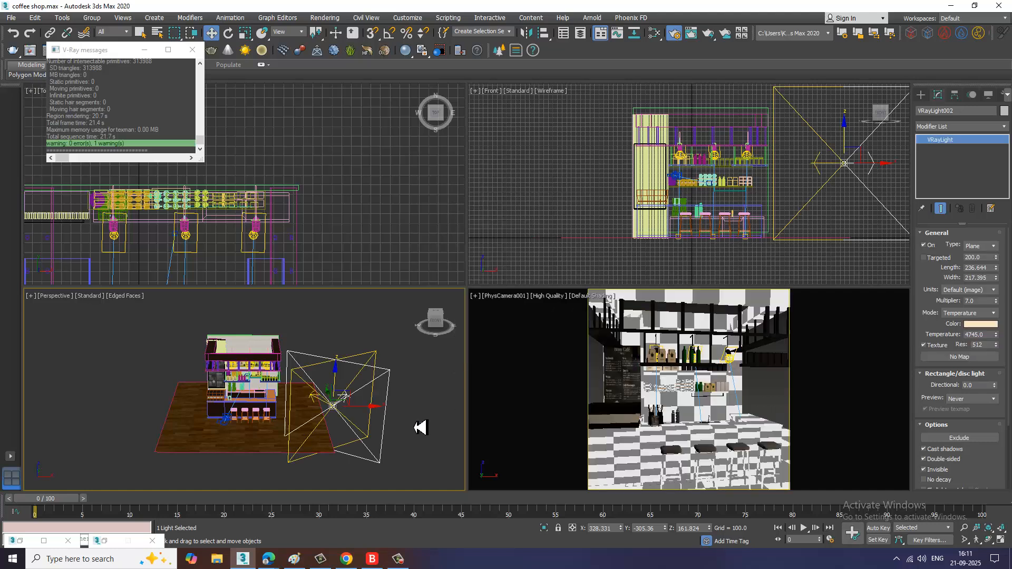
pyautogui.moveTo(374, 412); pyautogui.dragTo(195, 399)
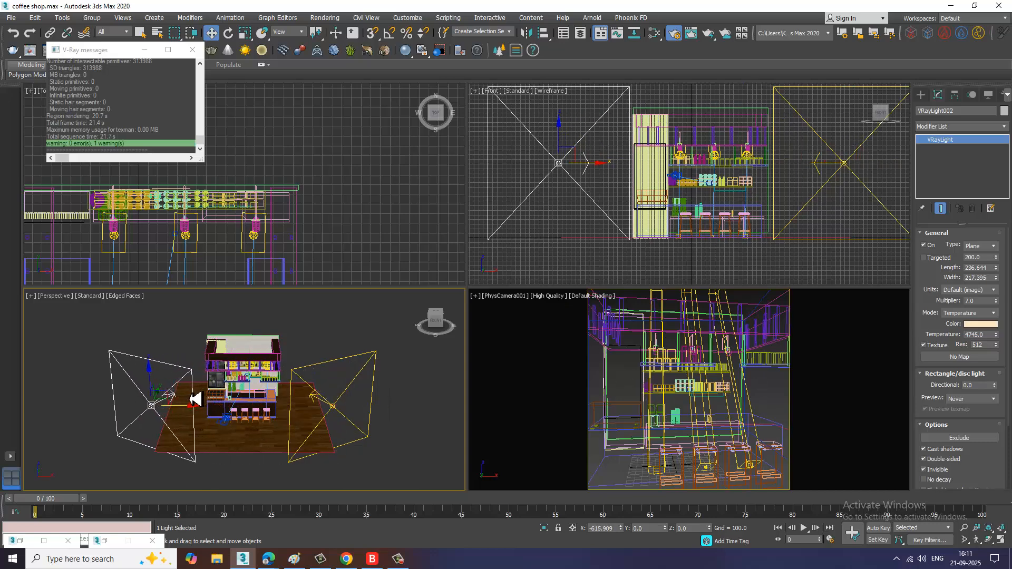
# Step: Rotate and move the copied VRay light so it faces the bar from the other side
pyautogui.moveTo(280, 402)
pyautogui.keyDown('alt'); pyautogui.mouseDown(button='middle')
pyautogui.moveTo(343, 368)
pyautogui.moveTo(373, 378)
pyautogui.moveTo(356, 399)
pyautogui.mouseUp(button='middle'); pyautogui.keyUp('alt')
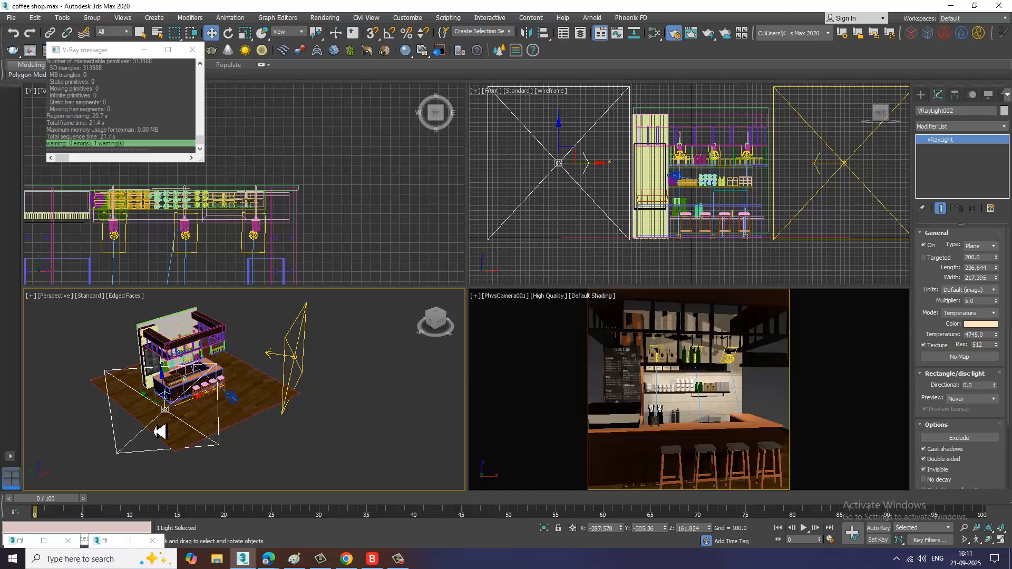
pyautogui.press('e')
pyautogui.moveTo(182, 435); pyautogui.dragTo(174, 428)
pyautogui.press('w')
pyautogui.keyDown('alt'); pyautogui.moveTo(174, 428); pyautogui.dragTo(219, 417, button='middle'); pyautogui.keyUp('alt')
pyautogui.moveTo(219, 416); pyautogui.dragTo(211, 413)
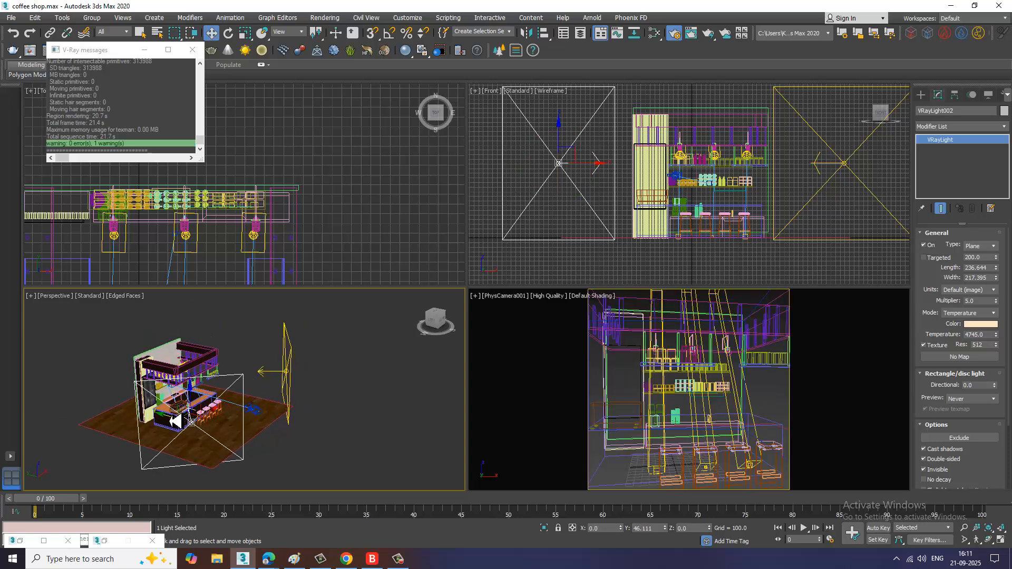
pyautogui.hotkey('alt', 'w')
# Step: Render the camera view to check the two VRay fill lights
pyautogui.hotkey('alt', 'w')
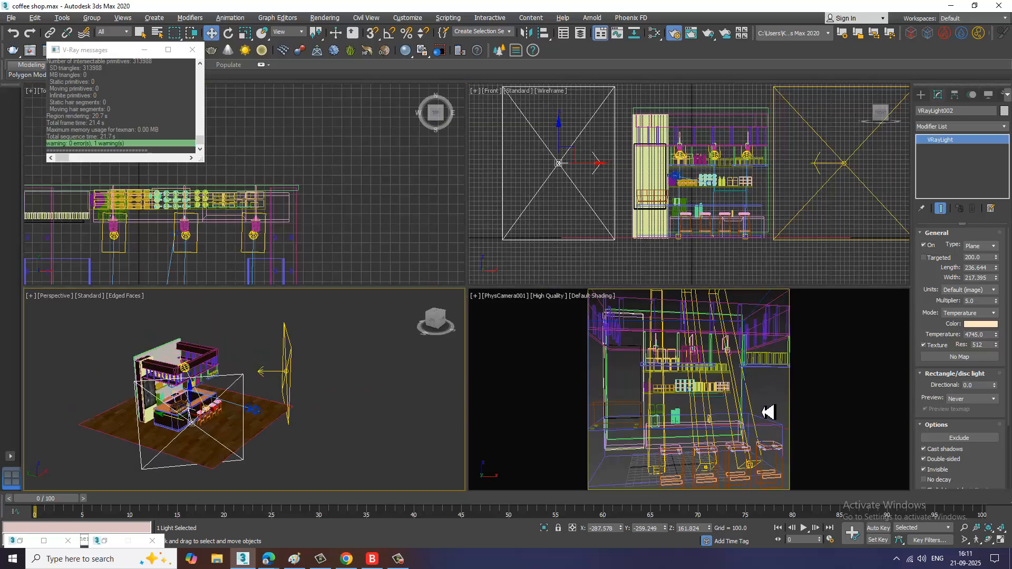
pyautogui.click(777, 407)
pyautogui.hotkey('alt', 'w')
pyautogui.press('F3')
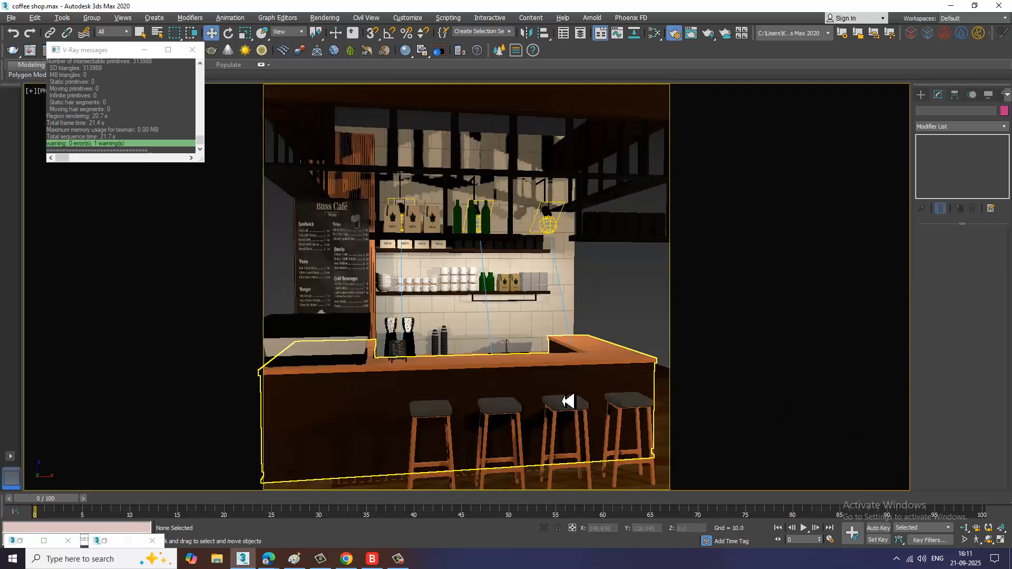
pyautogui.press('F3')
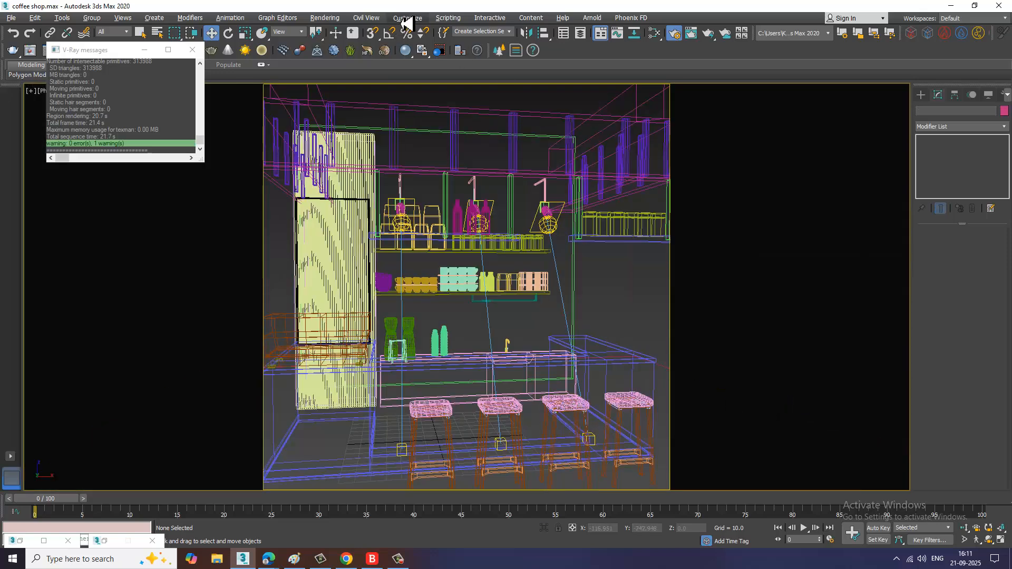
pyautogui.click(337, 20)
pyautogui.click(349, 39)
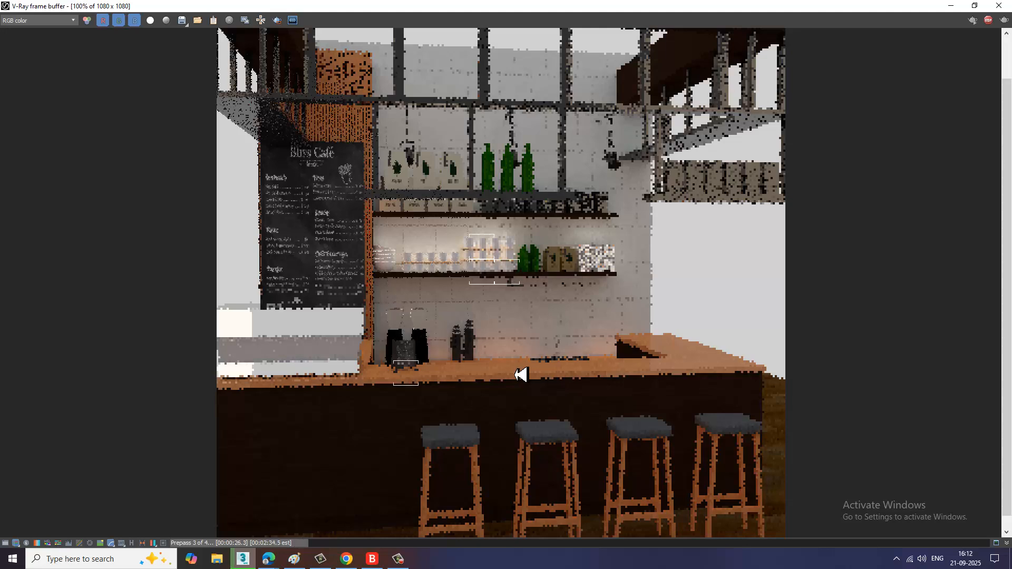
pyautogui.click(988, 20)
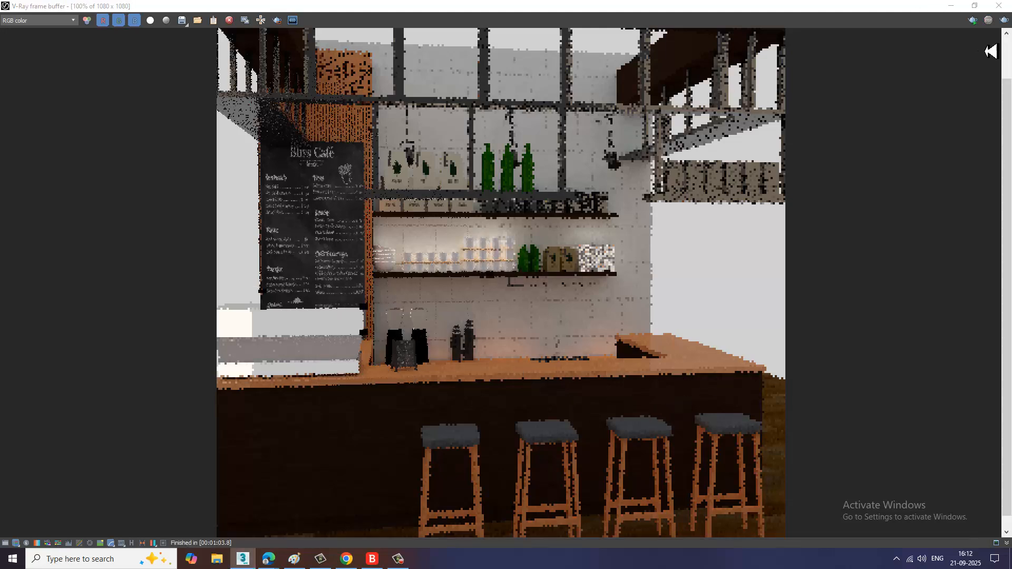
pyautogui.click(1000, 5)
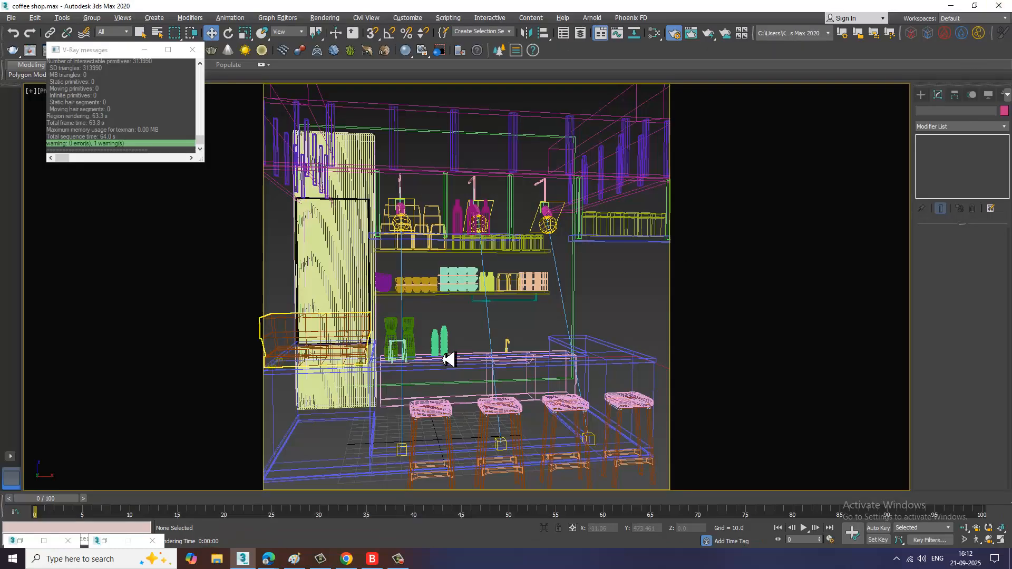
# Step: Set the first VRay light's multiplier to 2 and the copied light's multiplier to 1
pyautogui.press('p')
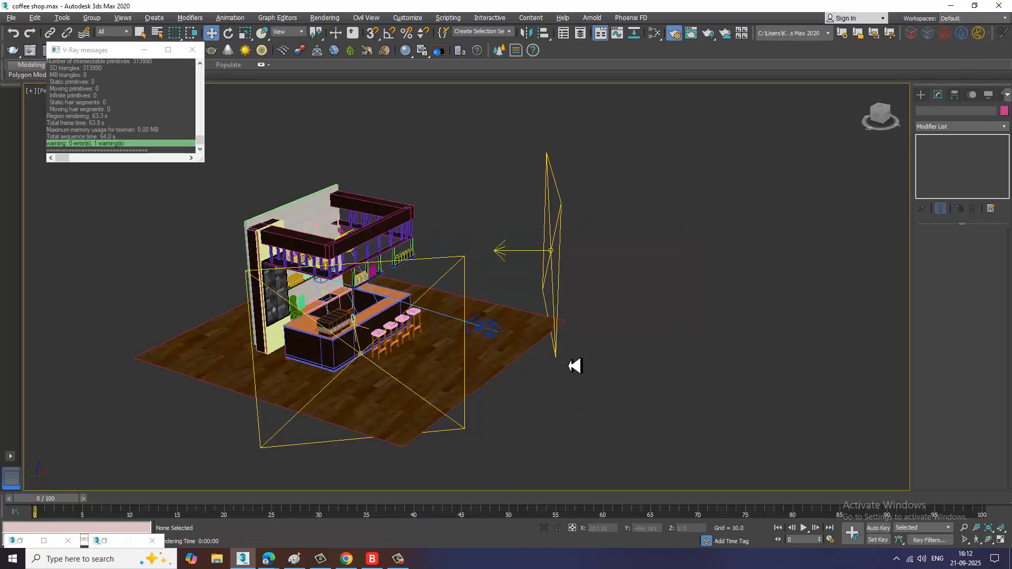
pyautogui.keyDown('alt'); pyautogui.moveTo(568, 365); pyautogui.dragTo(543, 367, button='middle'); pyautogui.keyUp('alt')
pyautogui.click(594, 299)
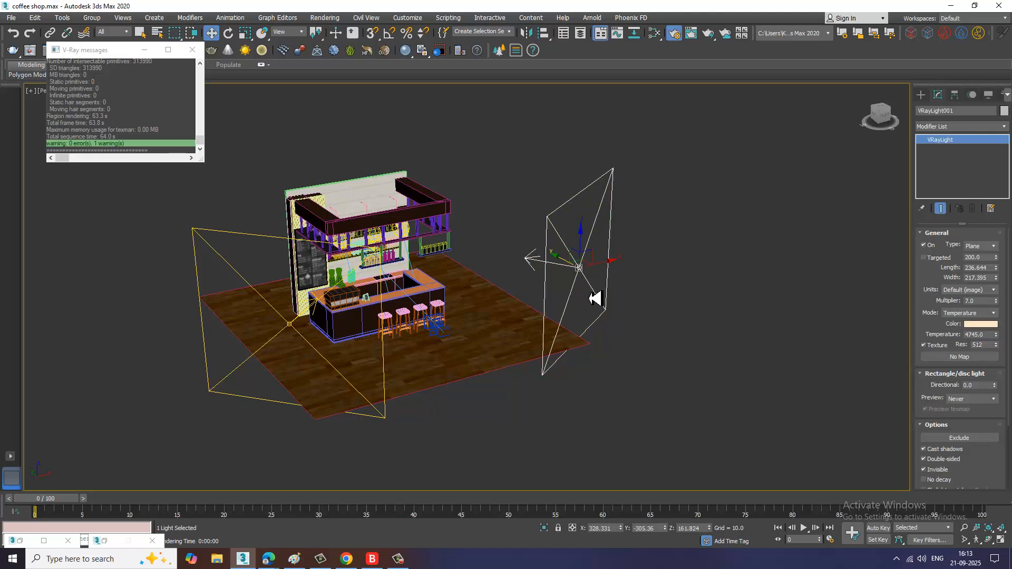
pyautogui.moveTo(975, 301); pyautogui.dragTo(942, 302)
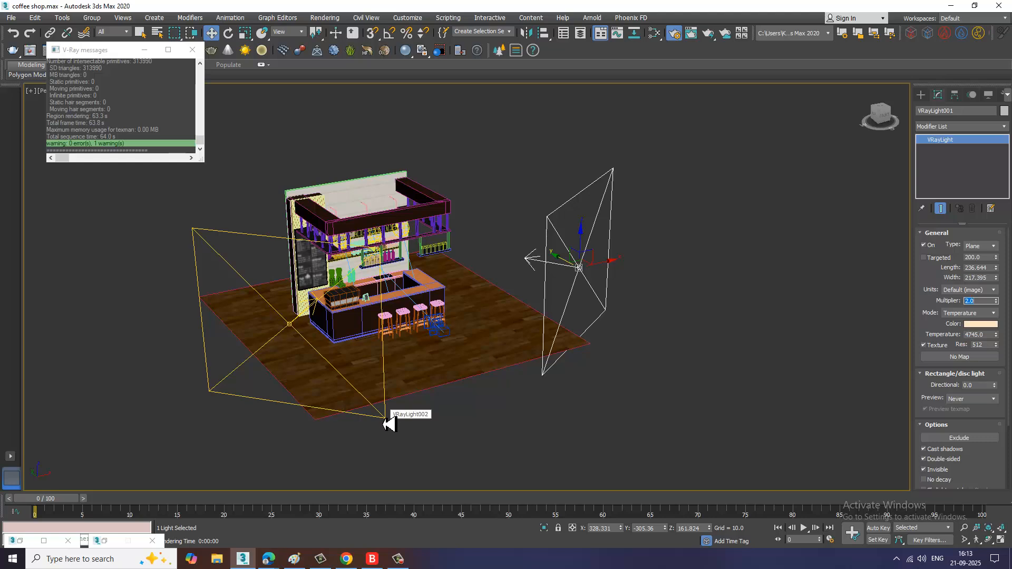
pyautogui.click(389, 423)
pyautogui.moveTo(978, 301); pyautogui.dragTo(955, 305)
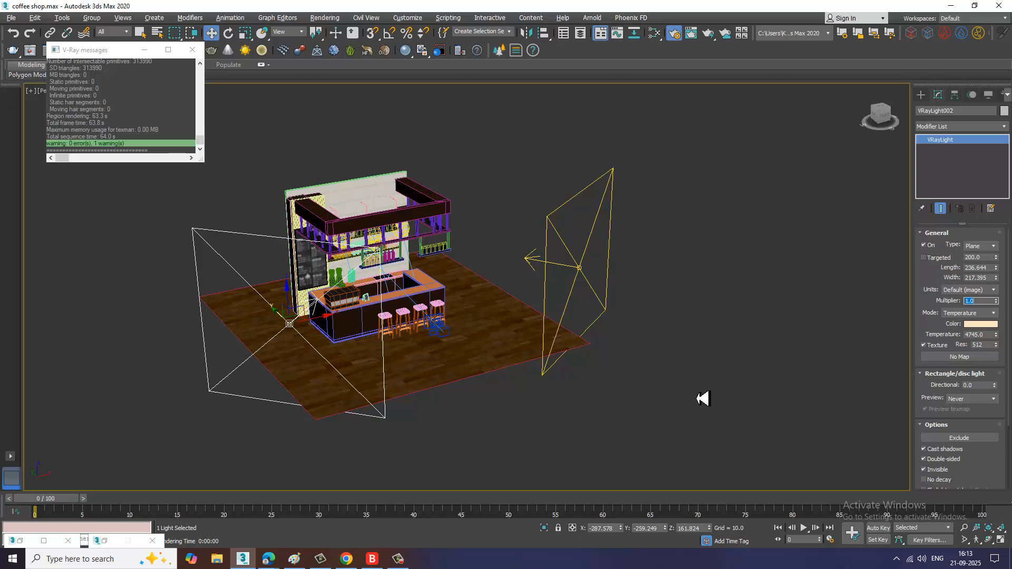
pyautogui.click(701, 398)
pyautogui.hotkey('alt', 'w')
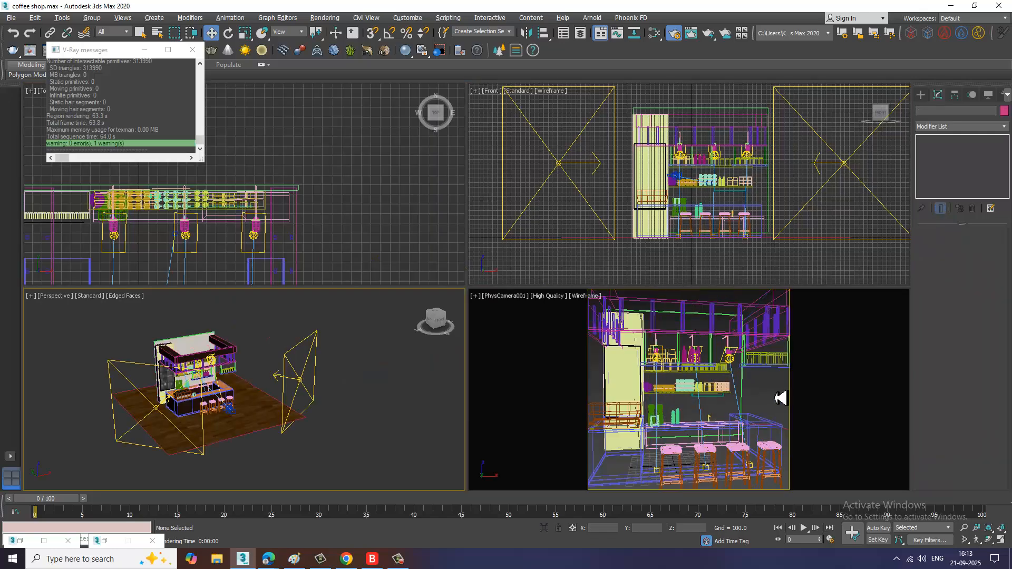
# Step: Render the camera view to check the lighting, then close the frame buffer
pyautogui.click(779, 398)
pyautogui.hotkey('shift', 'q')
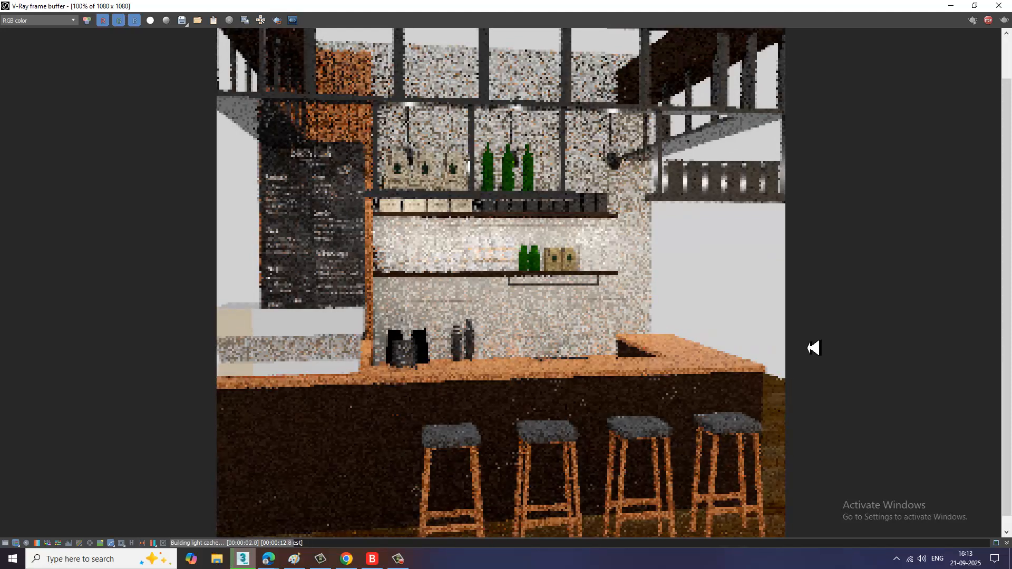
pyautogui.click(1001, 7)
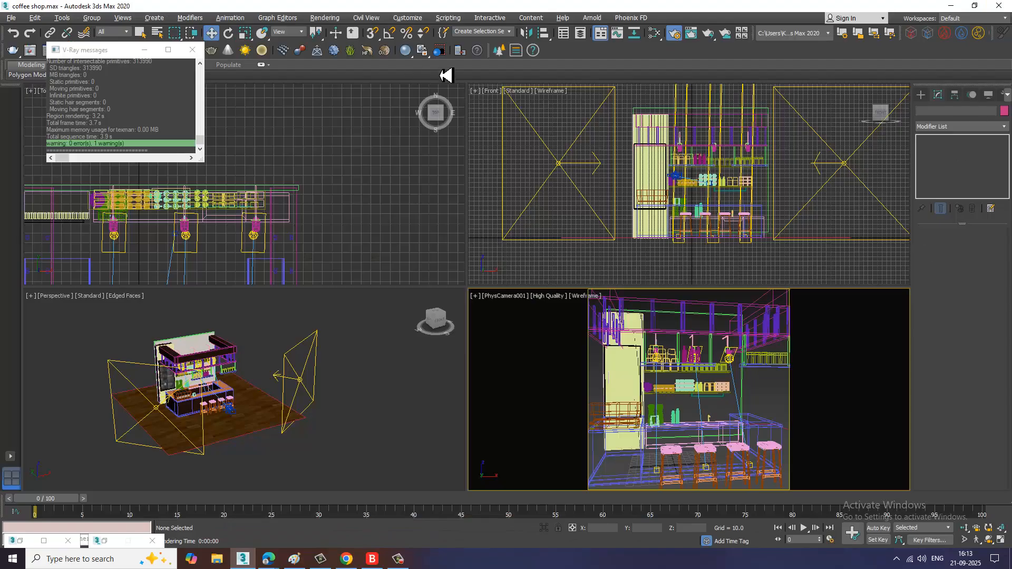
# Step: Open Render Setup and turn off the GI environment option in the V-Ray settings
pyautogui.click(325, 17)
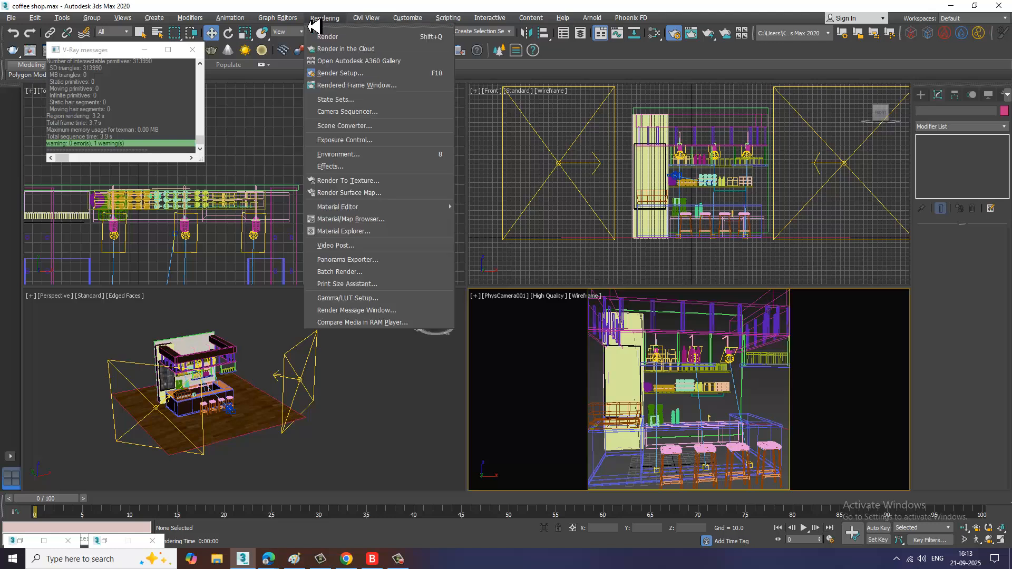
pyautogui.click(357, 75)
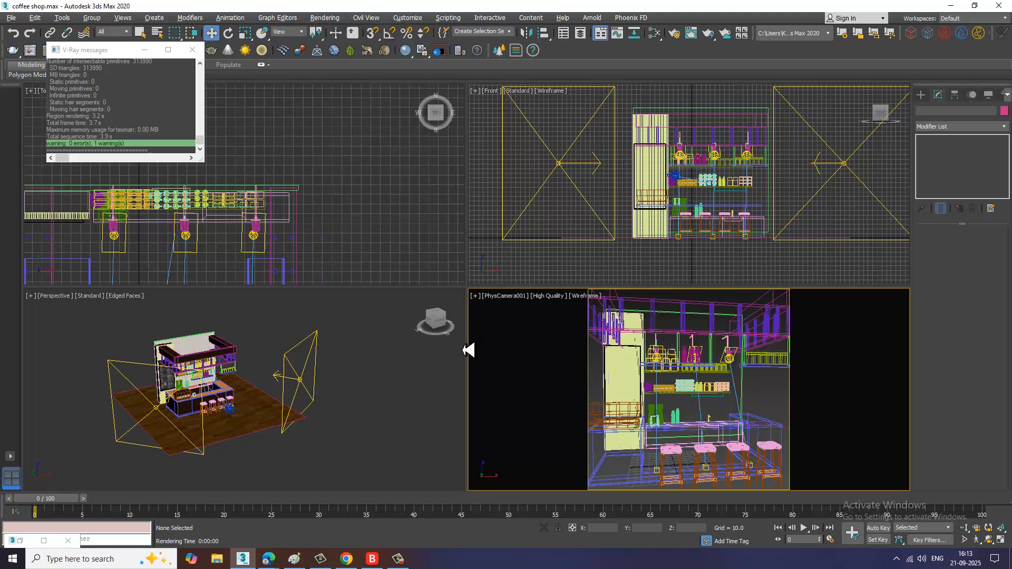
pyautogui.click(333, 19)
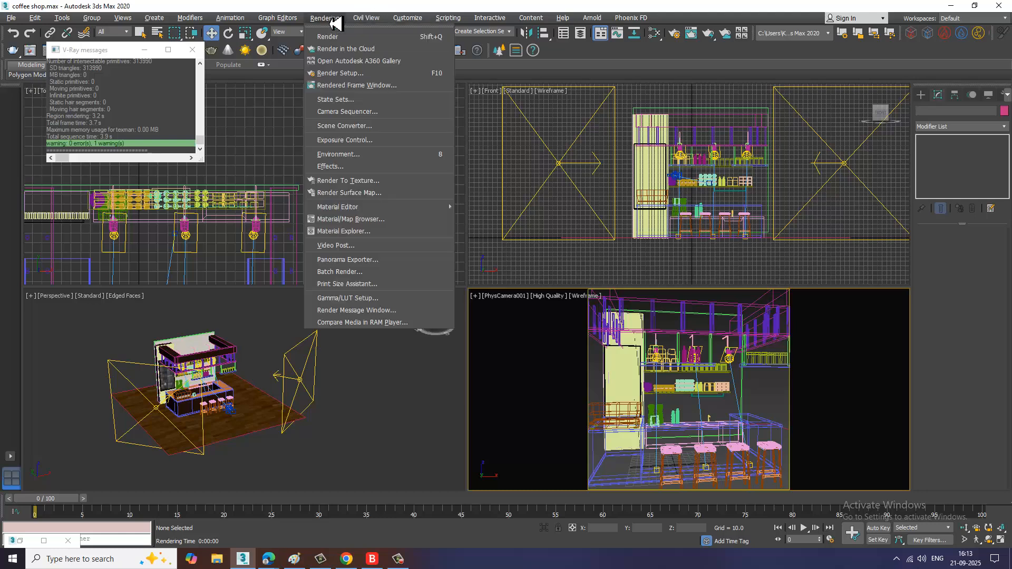
pyautogui.click(357, 80)
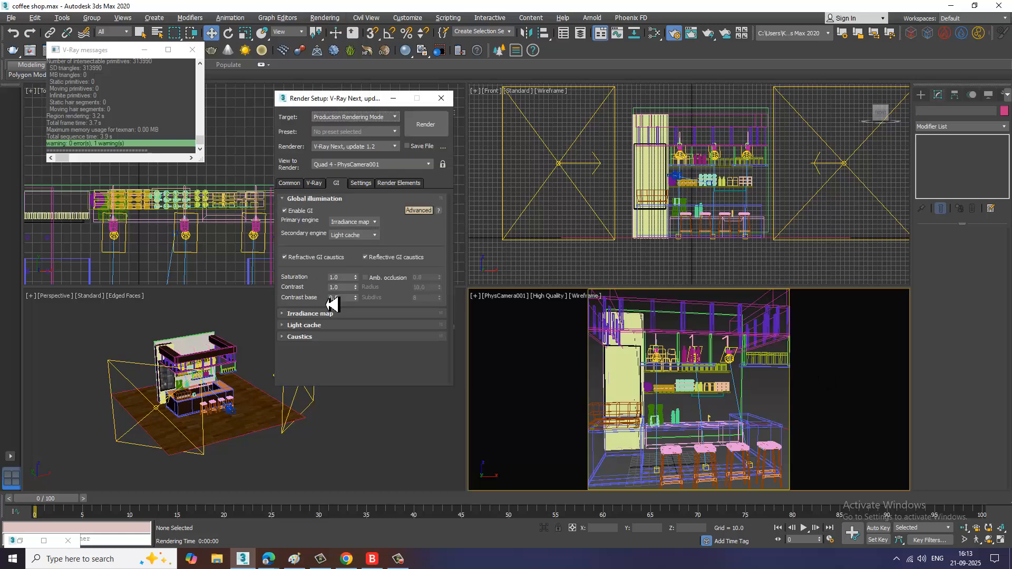
pyautogui.click(315, 183)
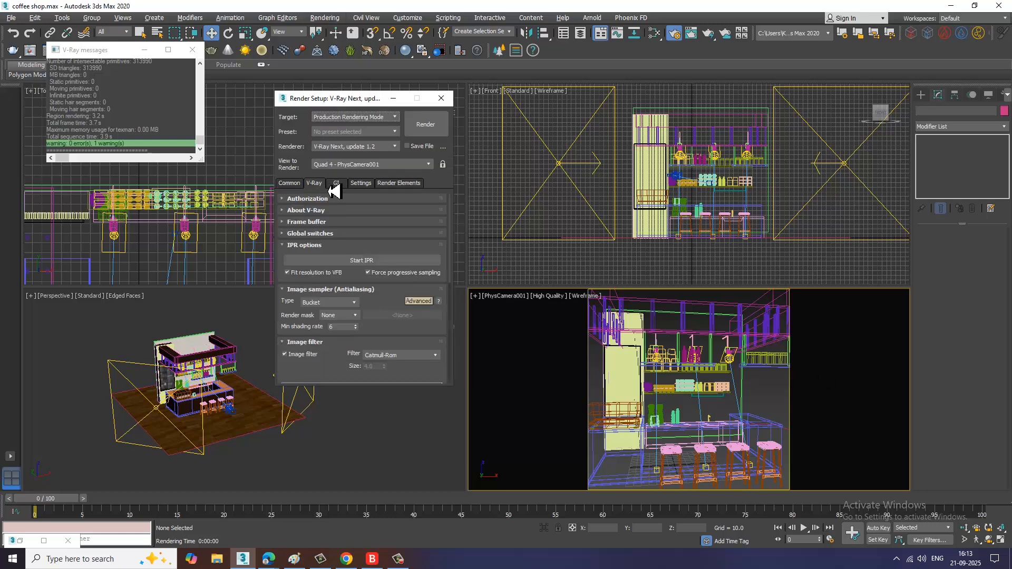
pyautogui.click(340, 185)
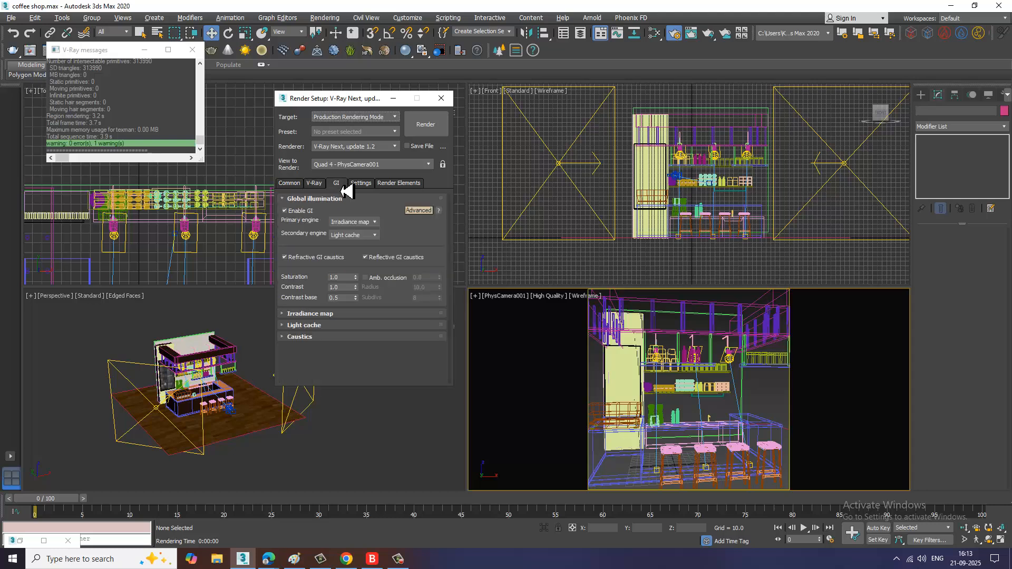
pyautogui.click(316, 185)
pyautogui.scroll(-5, 316, 380)
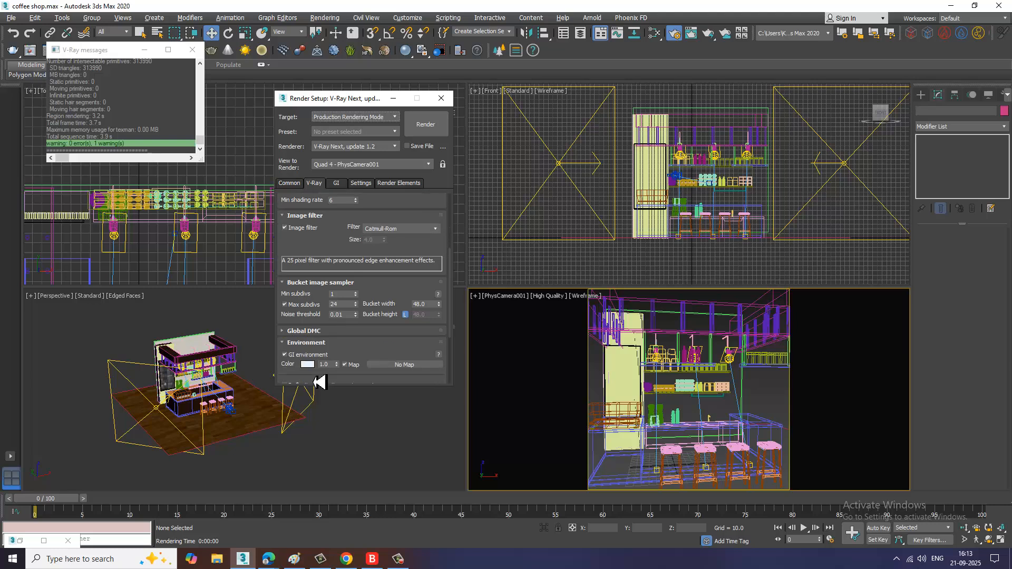
pyautogui.scroll(-3, 319, 382)
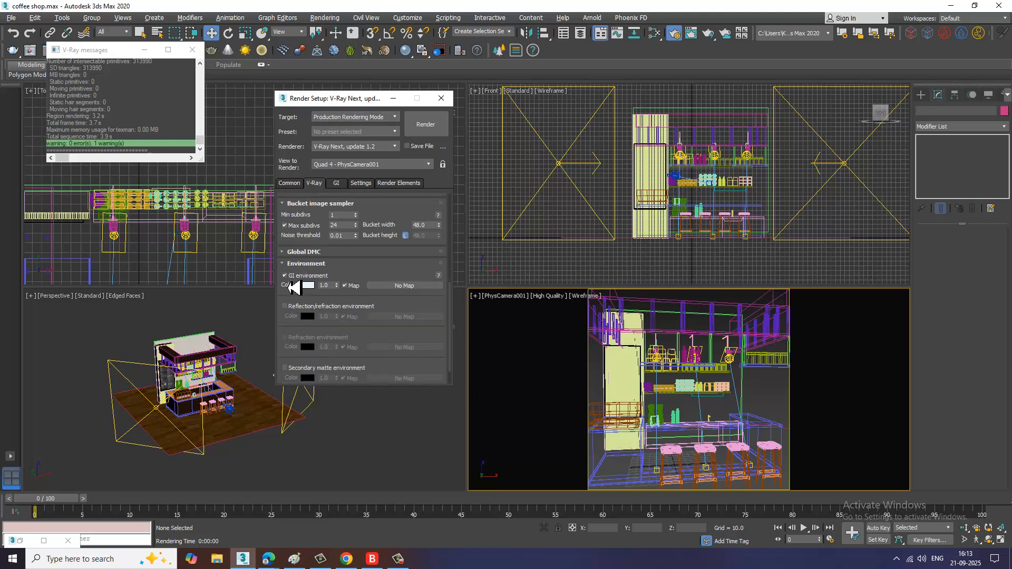
pyautogui.click(285, 276)
# Step: Render a test image with the GI environment disabled and close the frame buffer
pyautogui.click(426, 125)
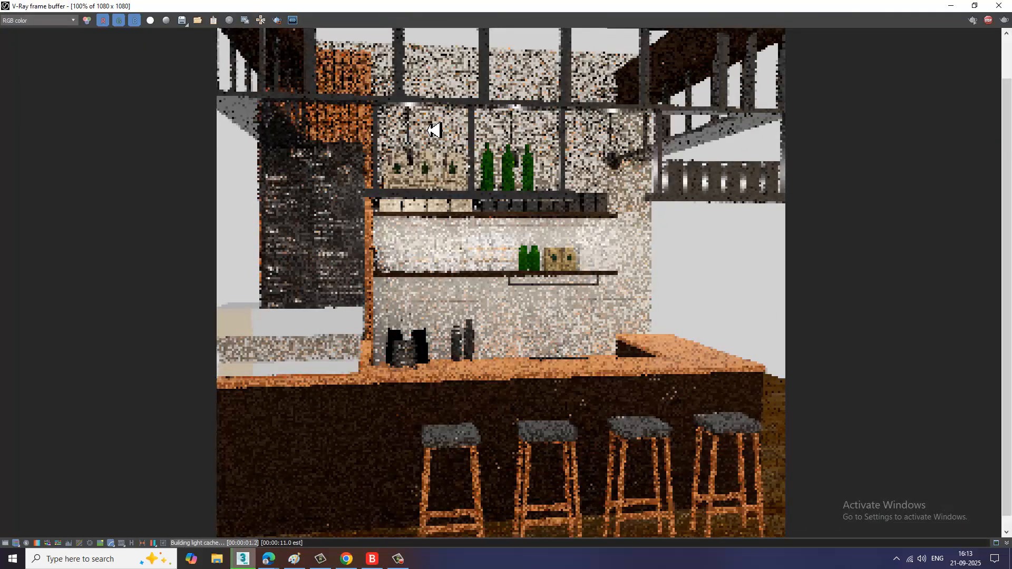
pyautogui.click(998, 6)
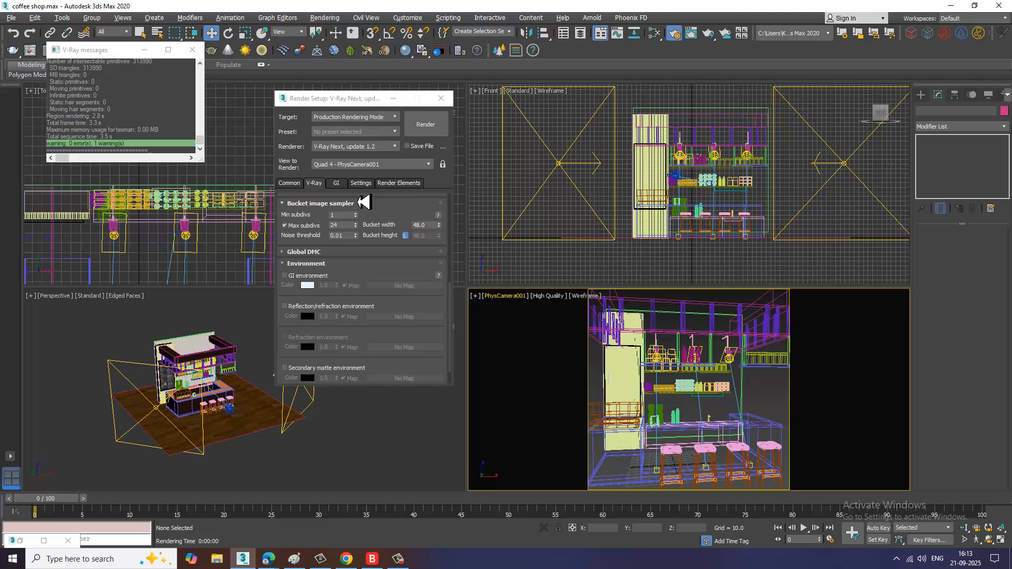
# Step: Set the environment background color to dark gray (59, 59, 59)
pyautogui.click(337, 20)
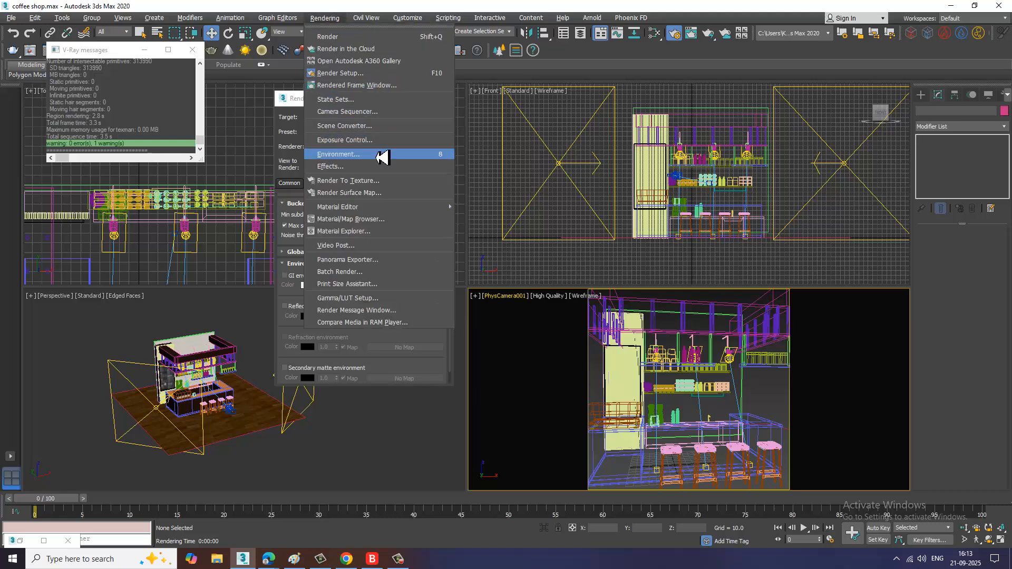
pyautogui.click(384, 151)
pyautogui.click(424, 213)
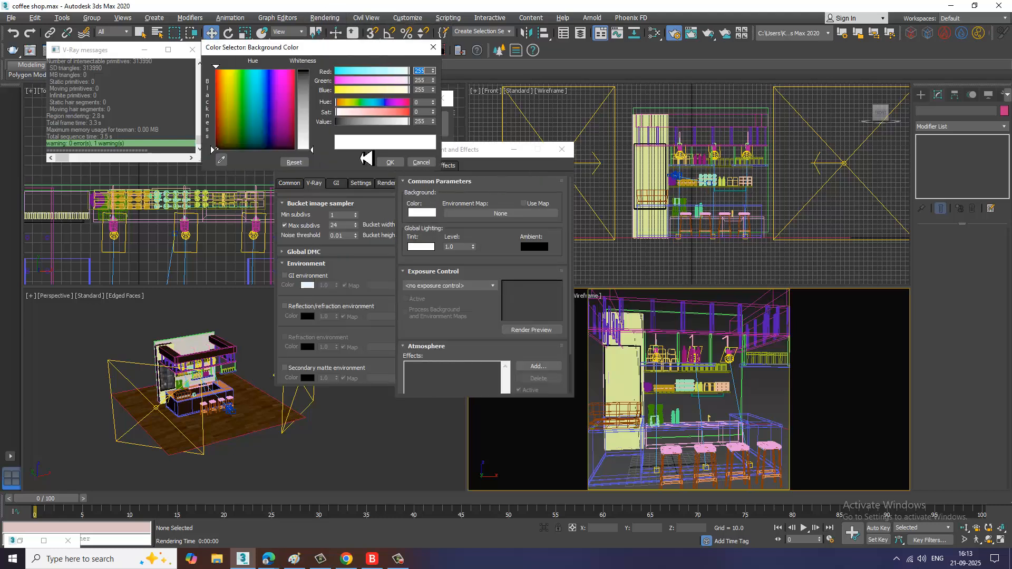
pyautogui.moveTo(316, 96); pyautogui.dragTo(315, 96)
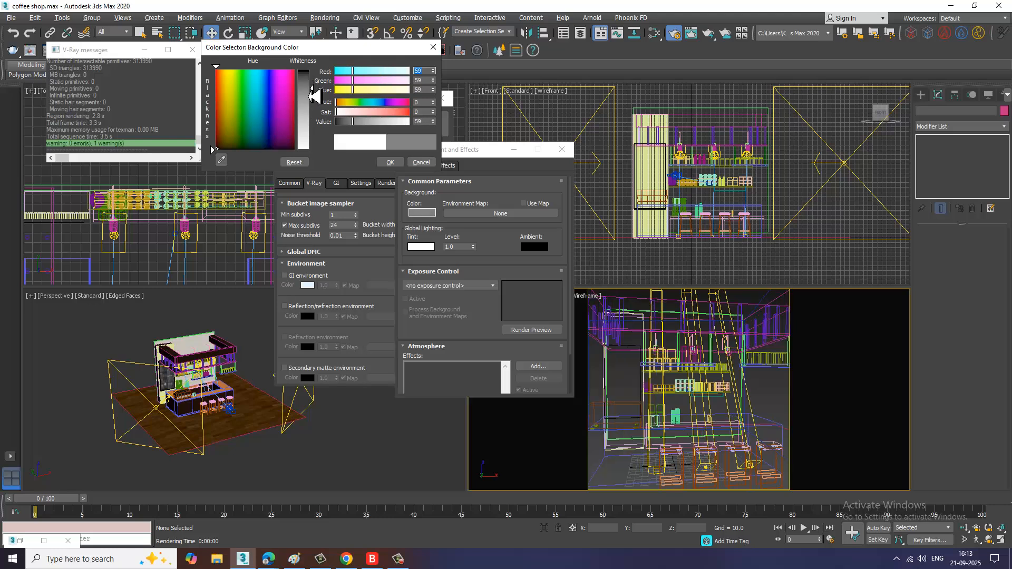
pyautogui.click(390, 162)
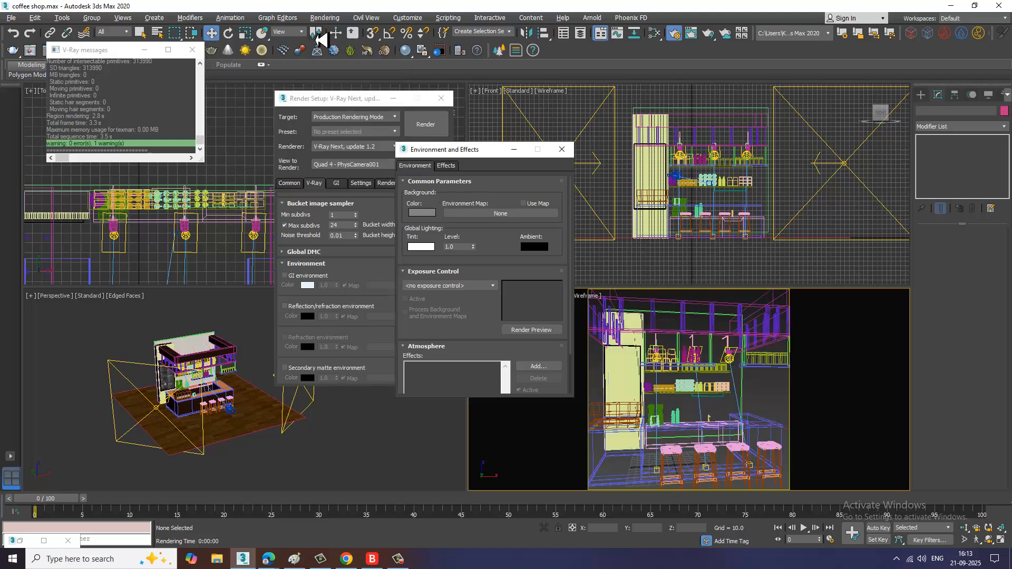
# Step: Render the scene again to check the new background, then close the frame buffer
pyautogui.click(326, 19)
pyautogui.click(339, 38)
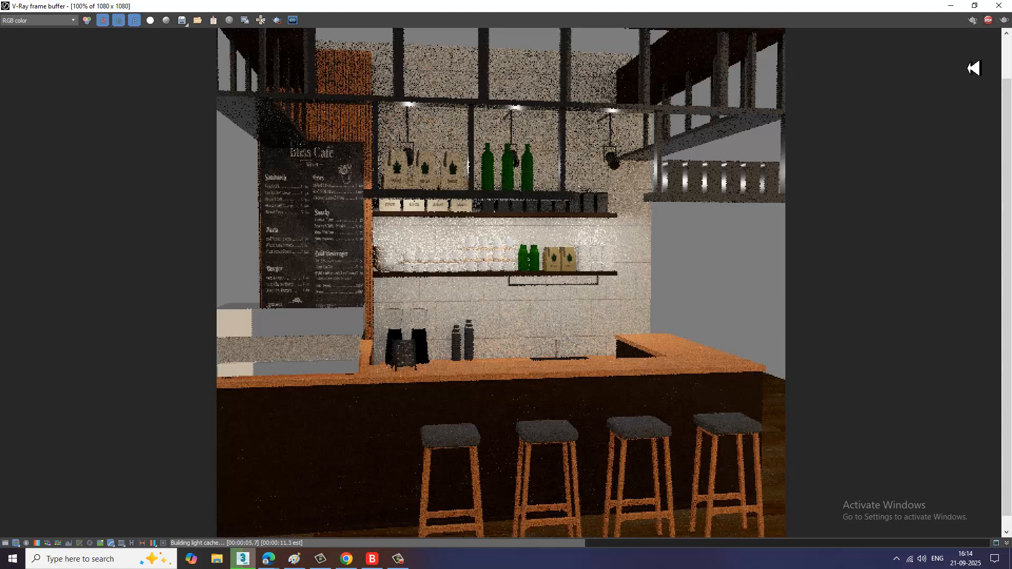
pyautogui.click(989, 20)
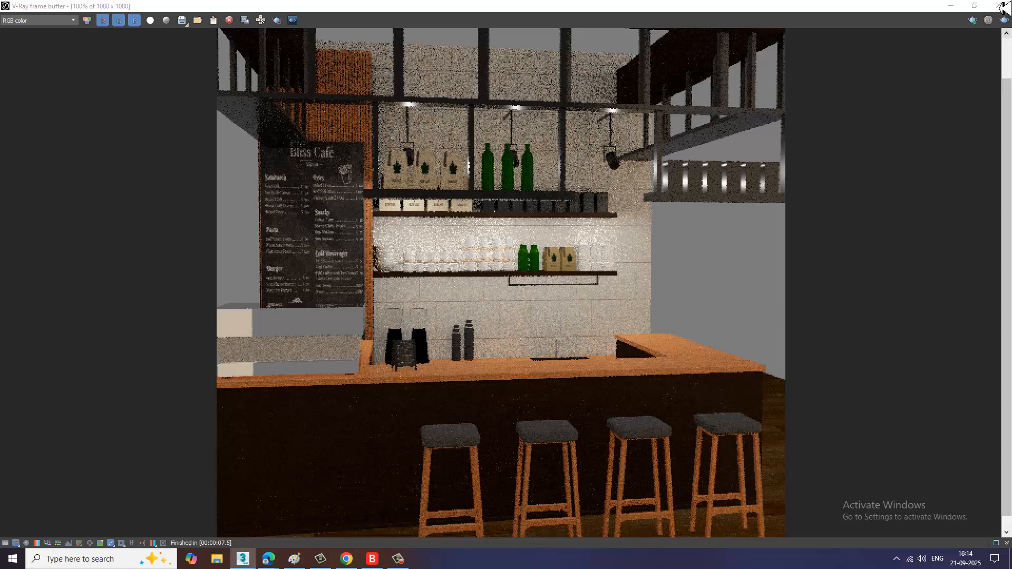
pyautogui.click(1000, 5)
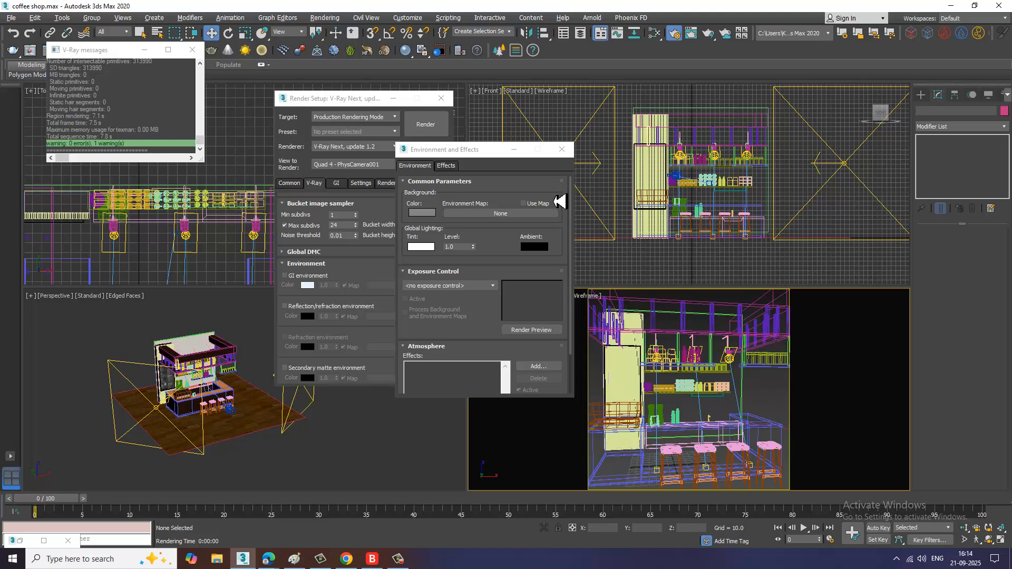
# Step: Maximize the perspective view and select the six canisters on the back shelf of the bar
pyautogui.click(514, 150)
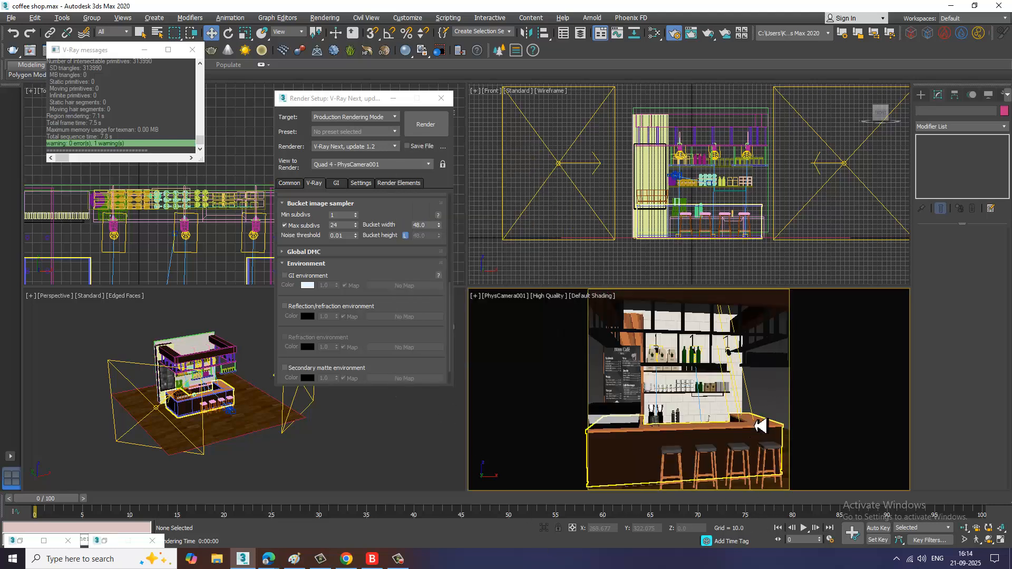
pyautogui.click(403, 471)
pyautogui.hotkey('alt', 'w')
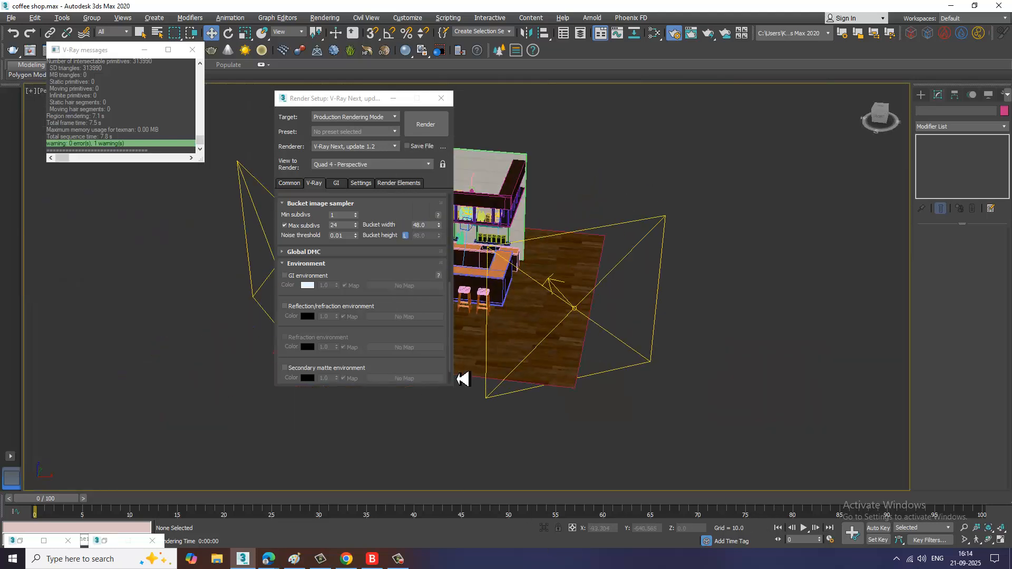
pyautogui.click(441, 98)
pyautogui.scroll(10, 591, 348)
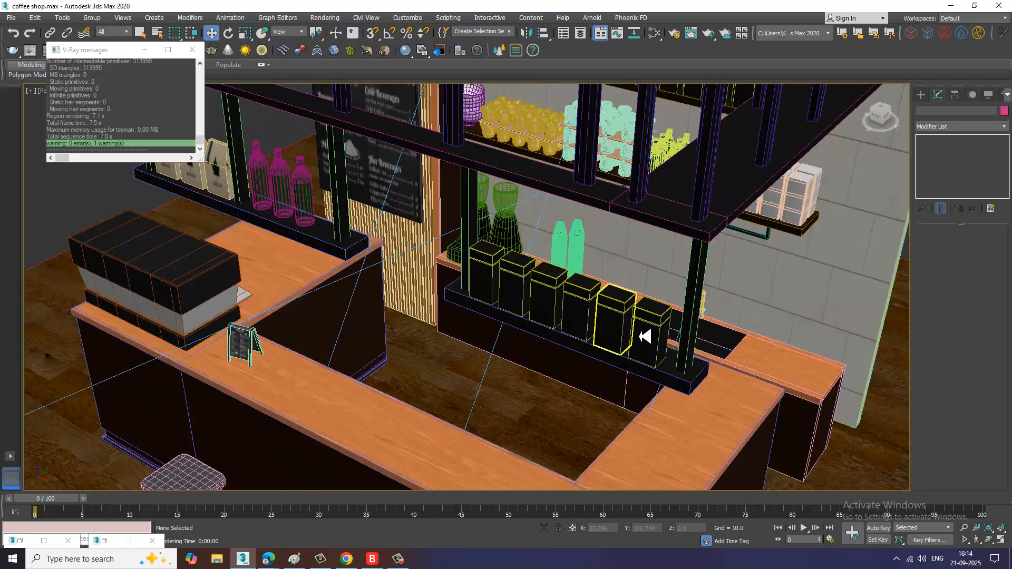
pyautogui.click(644, 336)
pyautogui.keyDown('ctrl'); pyautogui.click(618, 324); pyautogui.keyUp('ctrl')
pyautogui.keyDown('ctrl'); pyautogui.click(576, 310); pyautogui.keyUp('ctrl')
pyautogui.keyDown('ctrl'); pyautogui.click(535, 290); pyautogui.keyUp('ctrl')
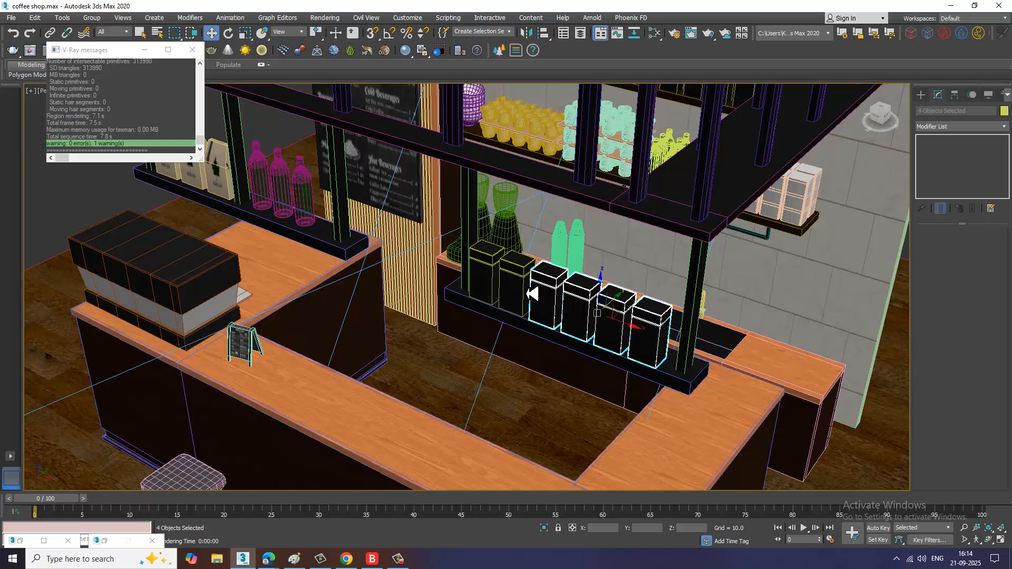
pyautogui.keyDown('ctrl'); pyautogui.click(514, 286); pyautogui.keyUp('ctrl')
pyautogui.keyDown('ctrl'); pyautogui.click(493, 283); pyautogui.keyUp('ctrl')
# Step: Open the material editor and set a VRayMtl's reflect color to gray (54, 54, 54)
pyautogui.press('m')
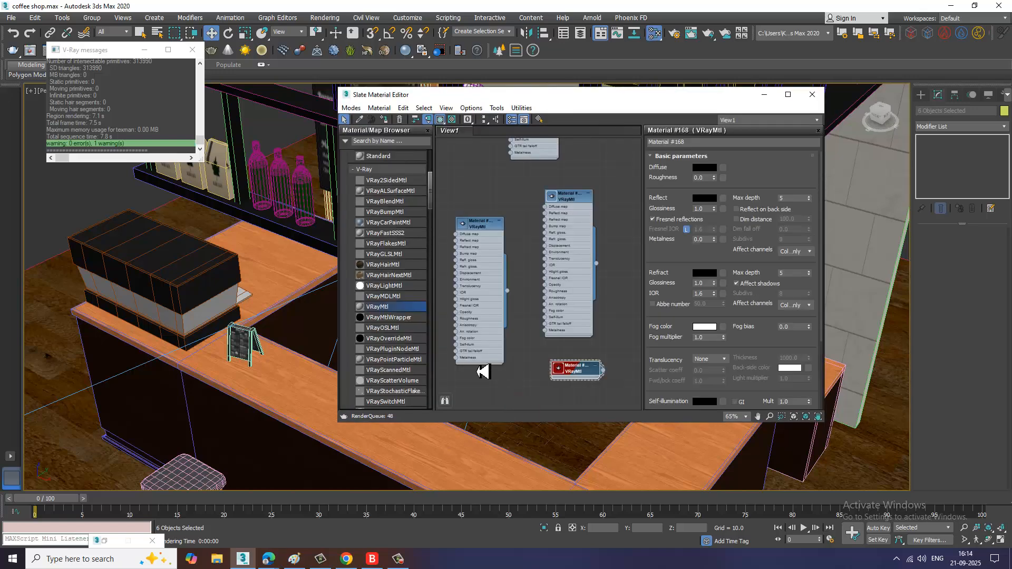
pyautogui.moveTo(484, 371); pyautogui.dragTo(495, 305, button='middle')
pyautogui.moveTo(559, 271); pyautogui.dragTo(558, 271)
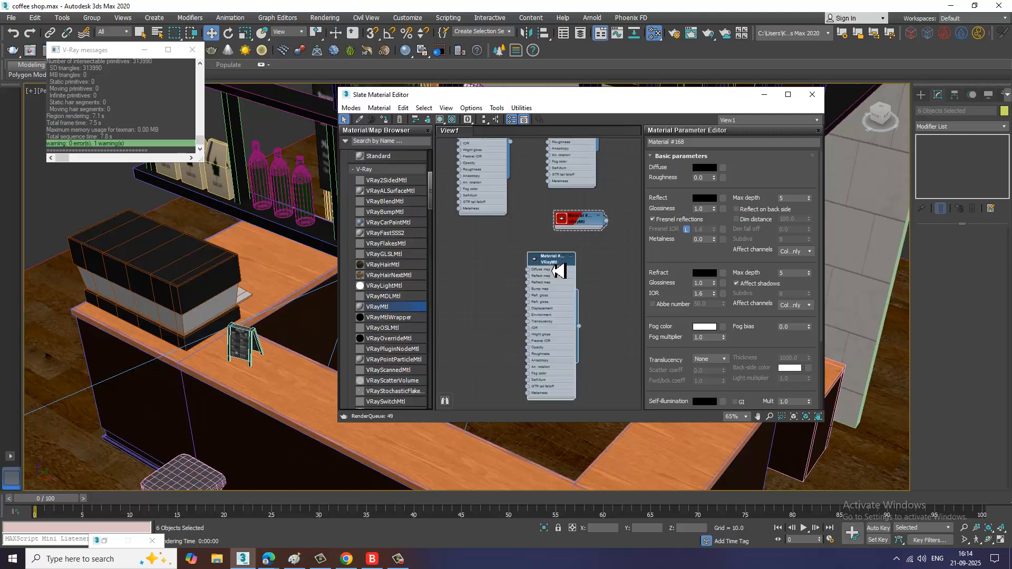
pyautogui.click(705, 198)
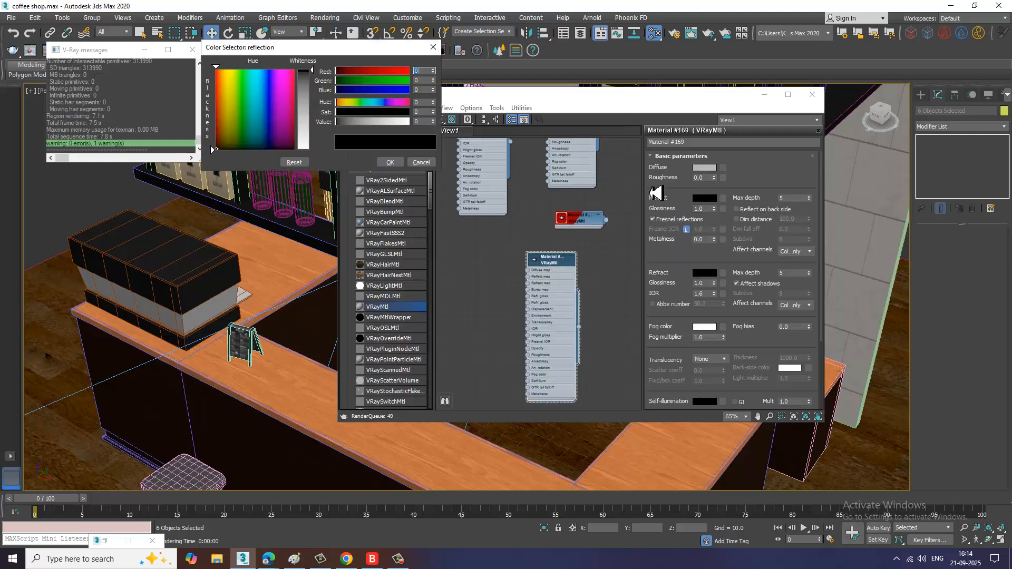
pyautogui.moveTo(317, 82); pyautogui.dragTo(317, 98)
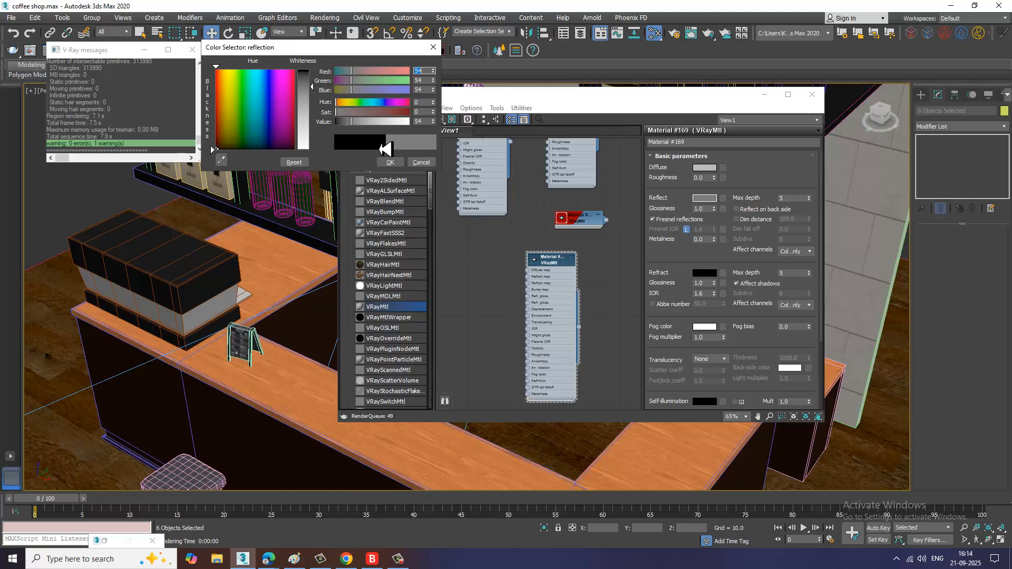
pyautogui.click(390, 162)
# Step: Set the material's diffuse color to light gray (153, 153, 153) and assign it to the selected canisters
pyautogui.click(703, 168)
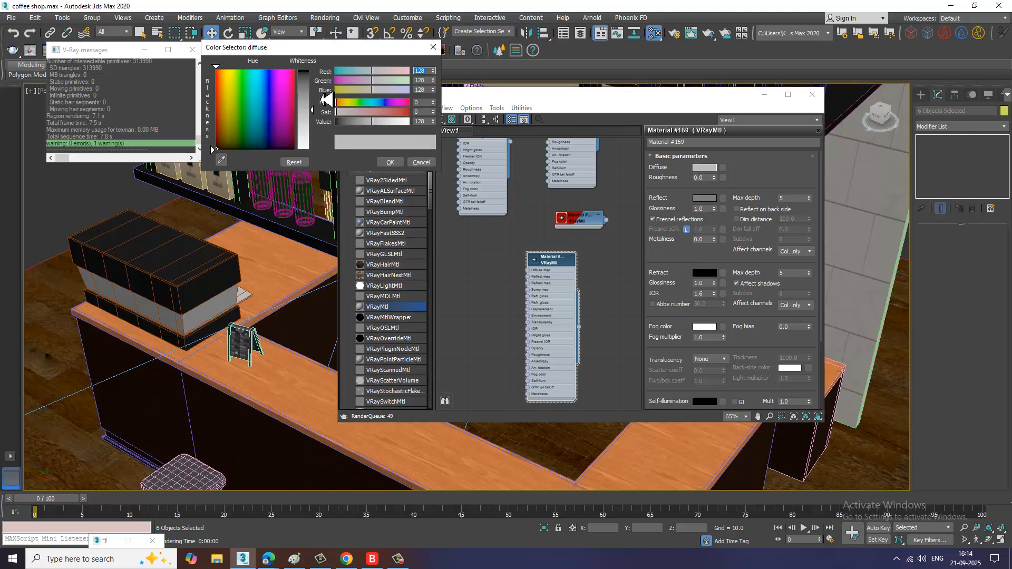
pyautogui.moveTo(316, 100)
pyautogui.mouseDown()
pyautogui.moveTo(316, 91)
pyautogui.moveTo(311, 125)
pyautogui.mouseUp()
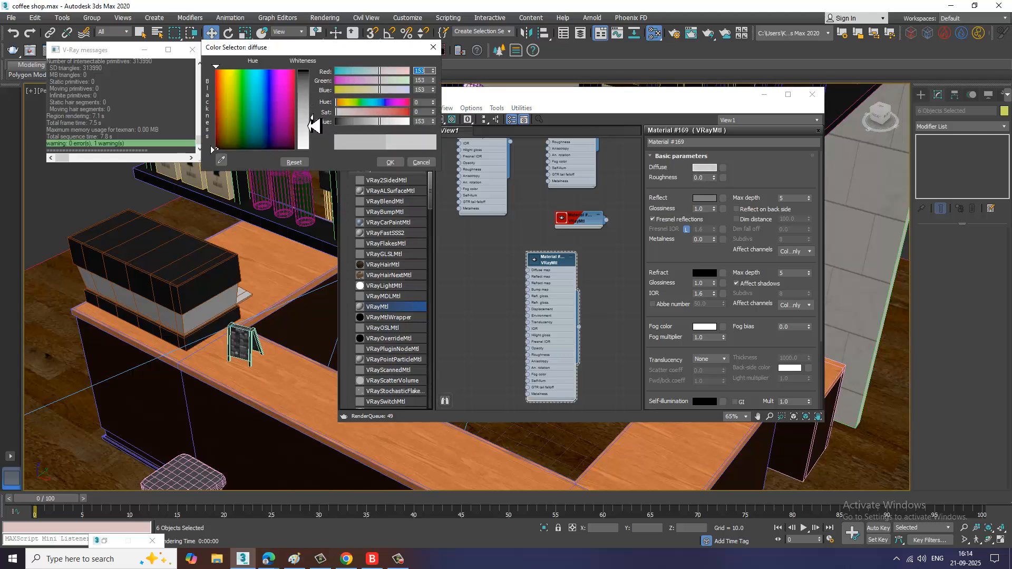
pyautogui.click(389, 162)
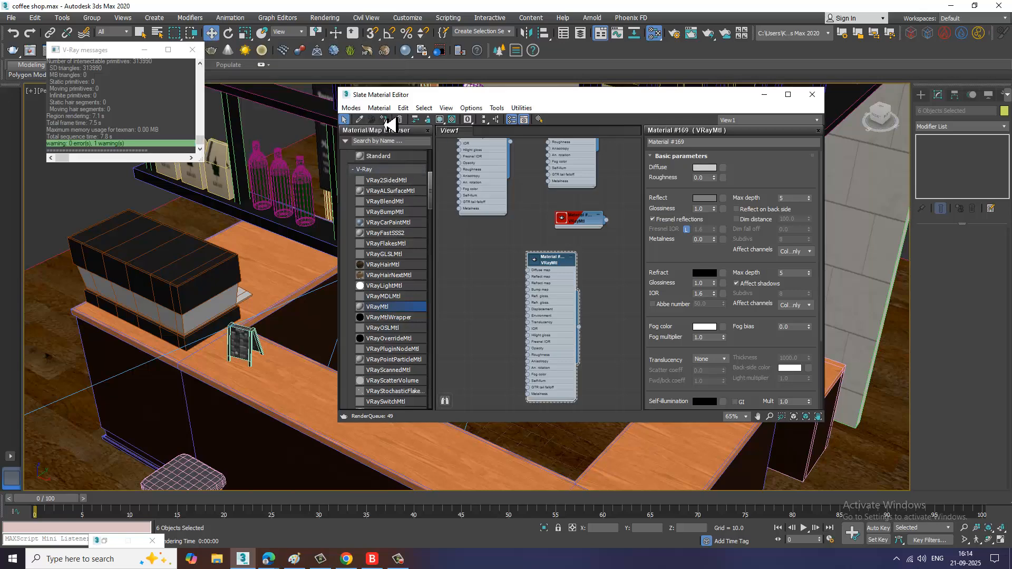
pyautogui.moveTo(709, 104); pyautogui.dragTo(600, 290)
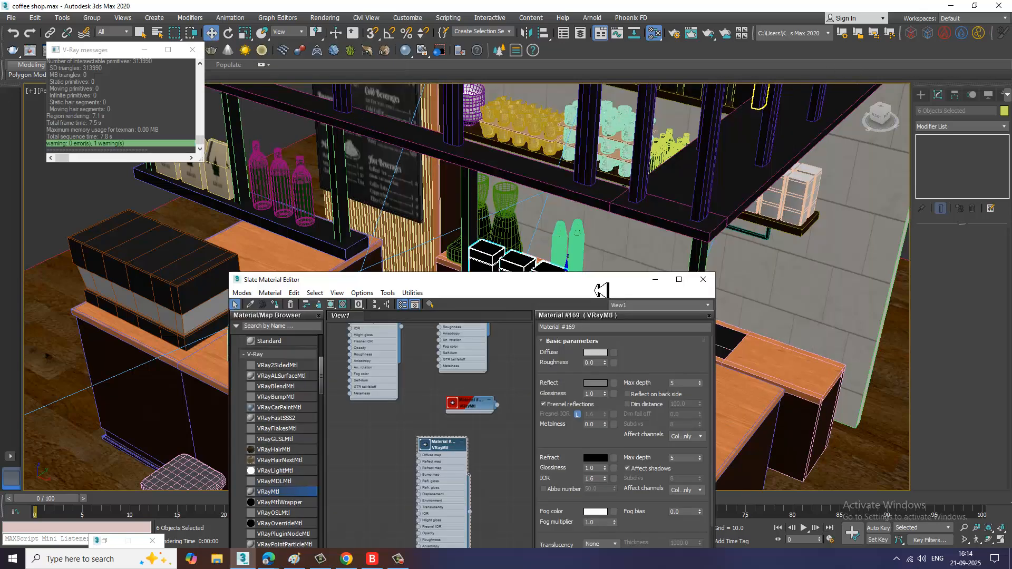
pyautogui.click(332, 304)
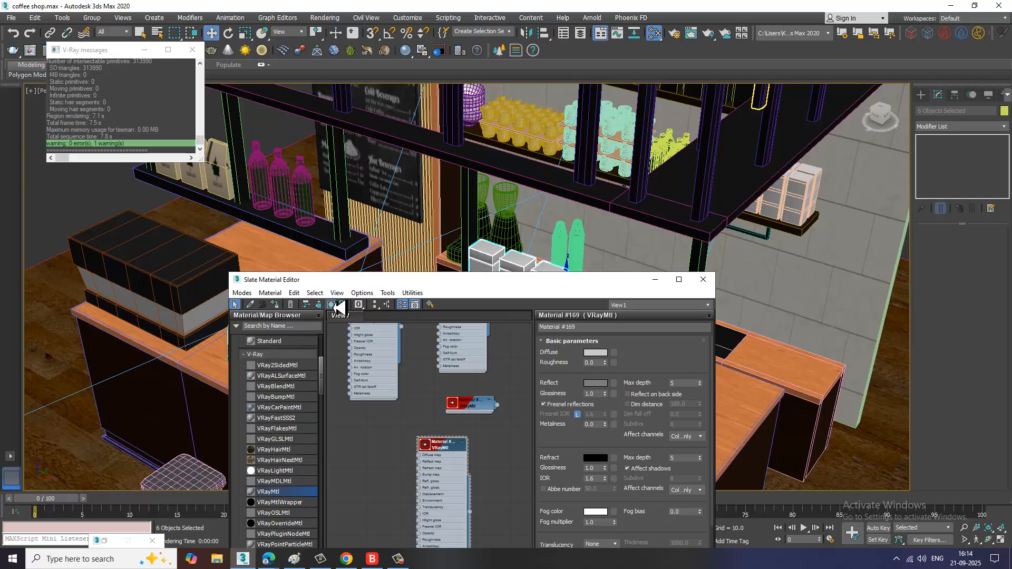
pyautogui.click(655, 279)
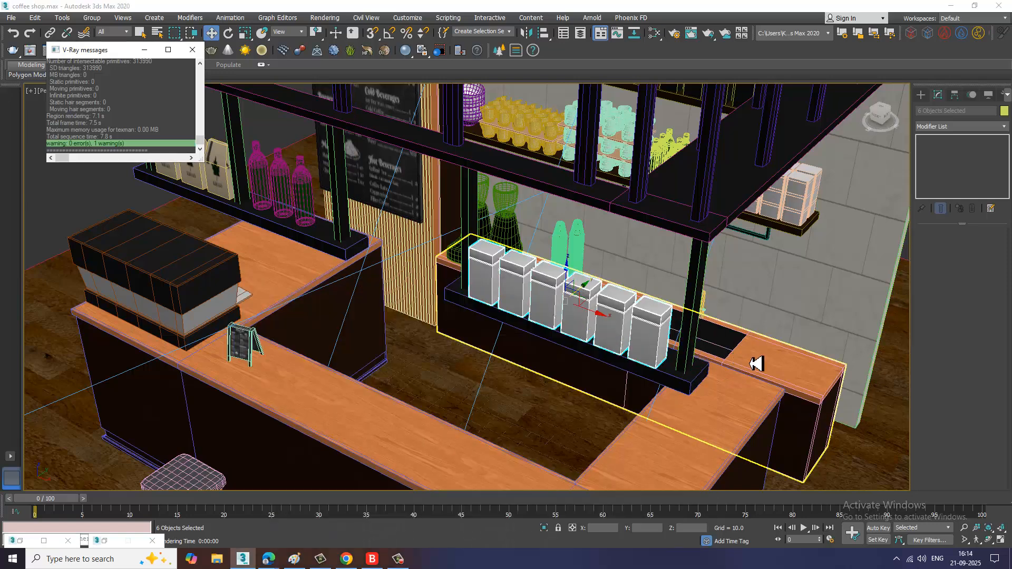
# Step: Deselect everything, restore the four viewports and render the camera view
pyautogui.click(814, 303)
pyautogui.hotkey('alt', 'w')
pyautogui.click(765, 337)
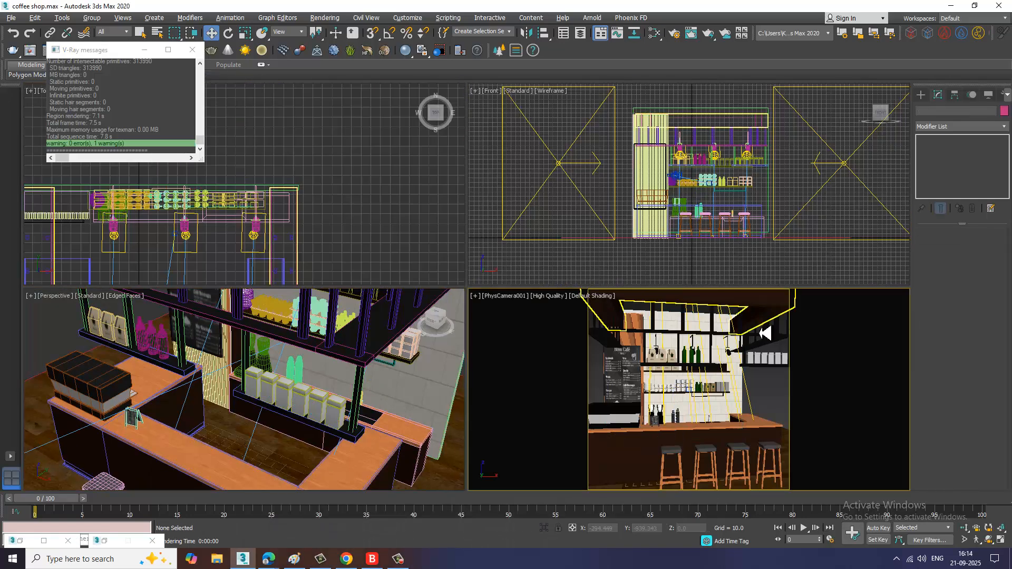
pyautogui.hotkey('alt', 'w')
pyautogui.hotkey('shift', 'q')
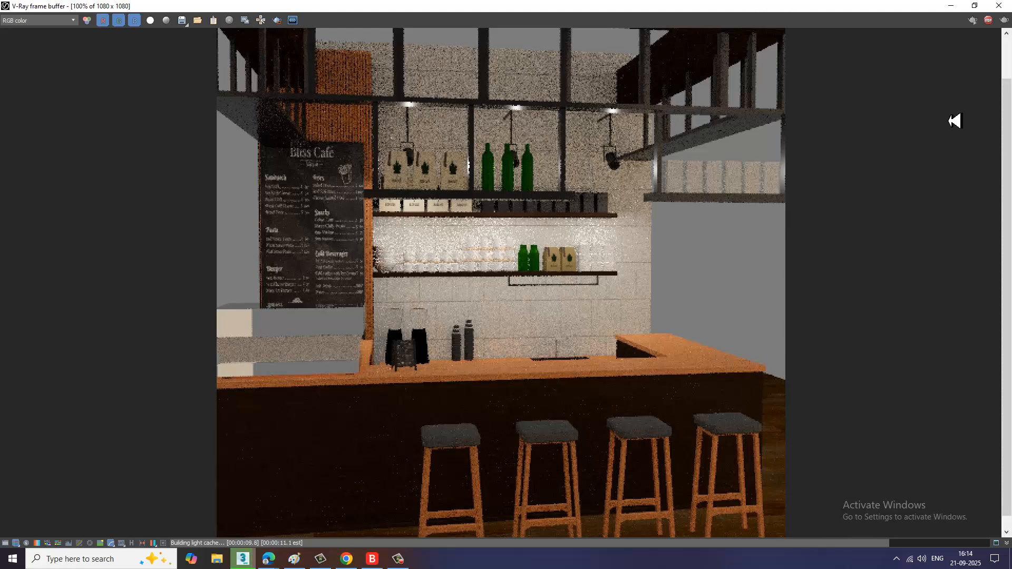
# Step: Close the render window and select the rectangular photometric light hanging above the bar's right side
pyautogui.click(1000, 6)
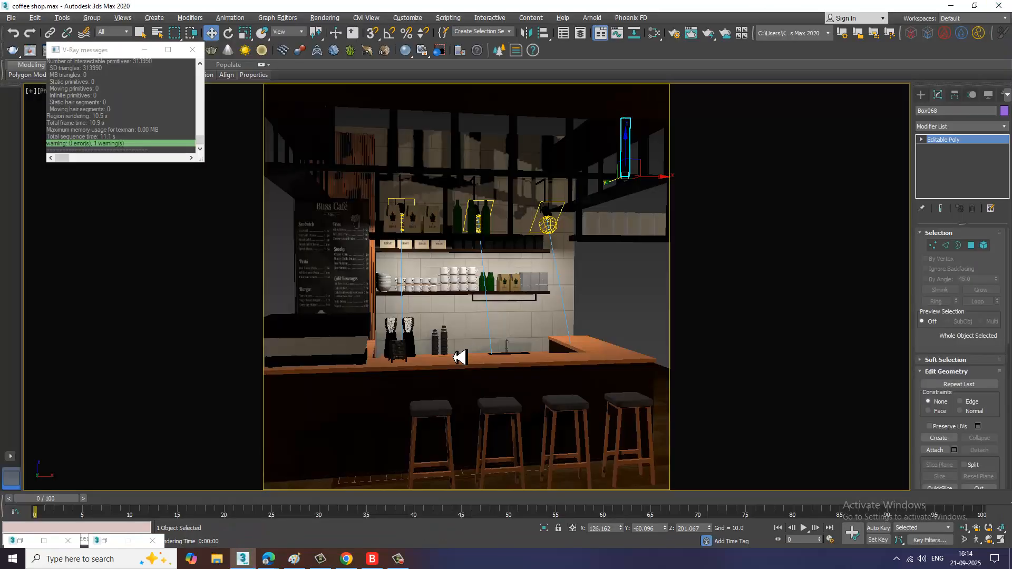
pyautogui.click(564, 262)
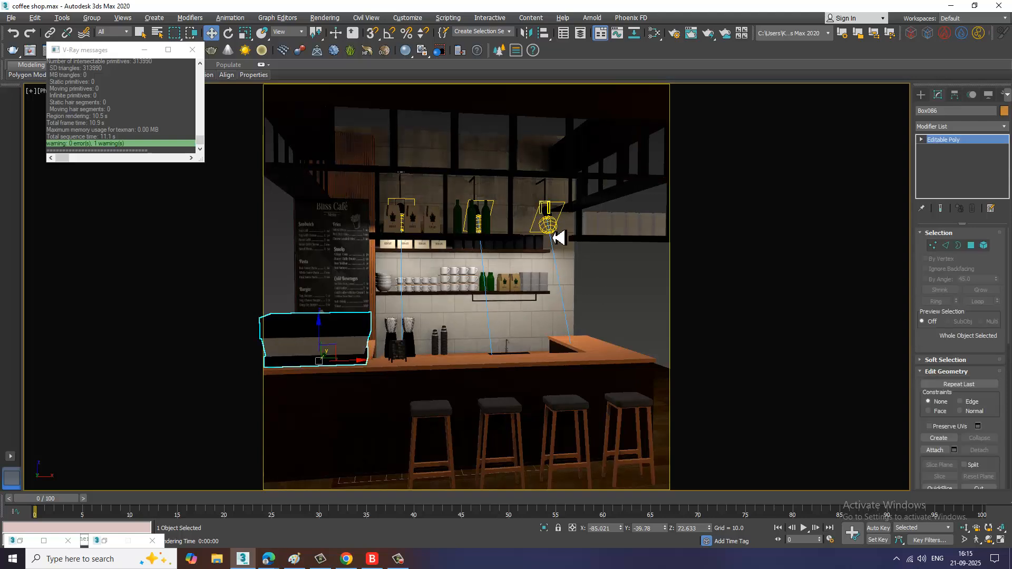
pyautogui.click(552, 231)
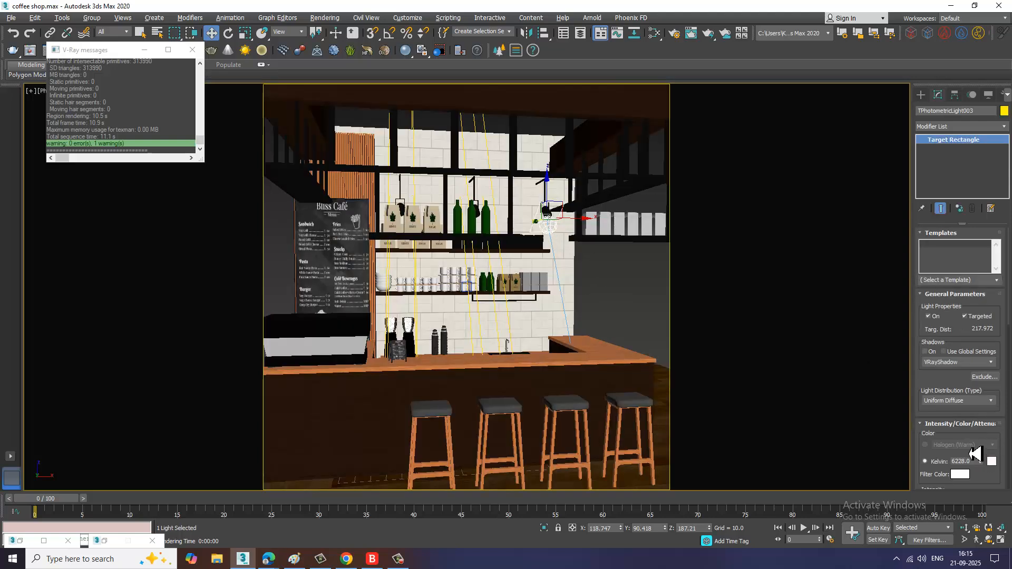
# Step: Set the light's color temperature to about 3861 Kelvin and its intensity to about 43183 lm
pyautogui.moveTo(944, 414); pyautogui.dragTo(940, 308)
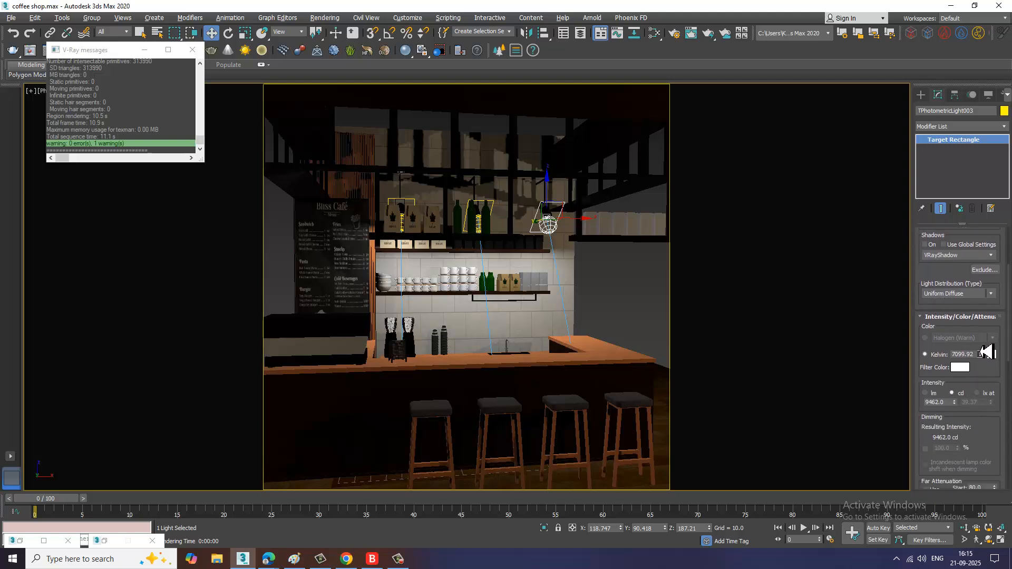
pyautogui.moveTo(987, 338); pyautogui.dragTo(998, 378)
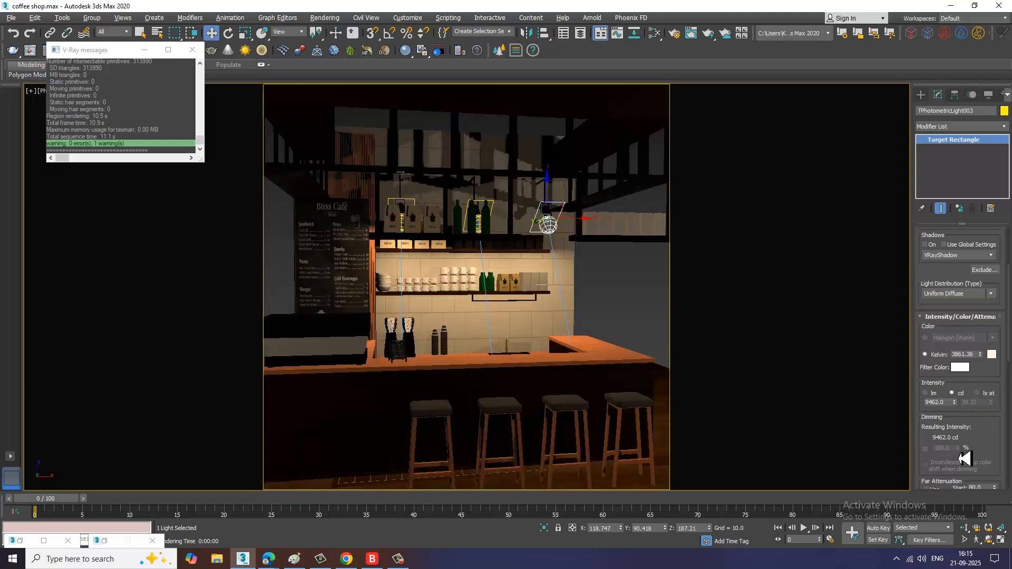
pyautogui.click(926, 393)
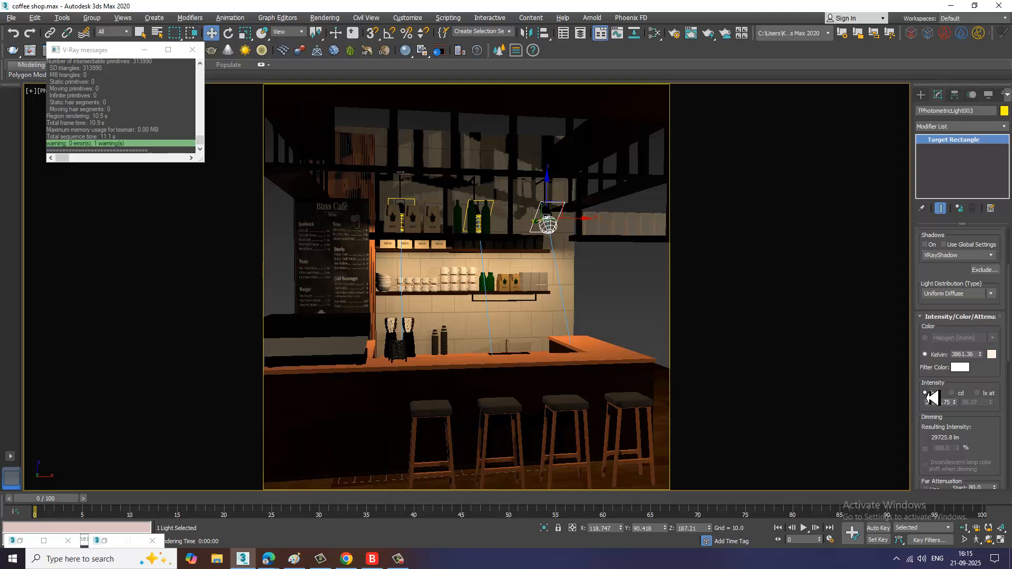
pyautogui.moveTo(956, 400); pyautogui.dragTo(947, 281)
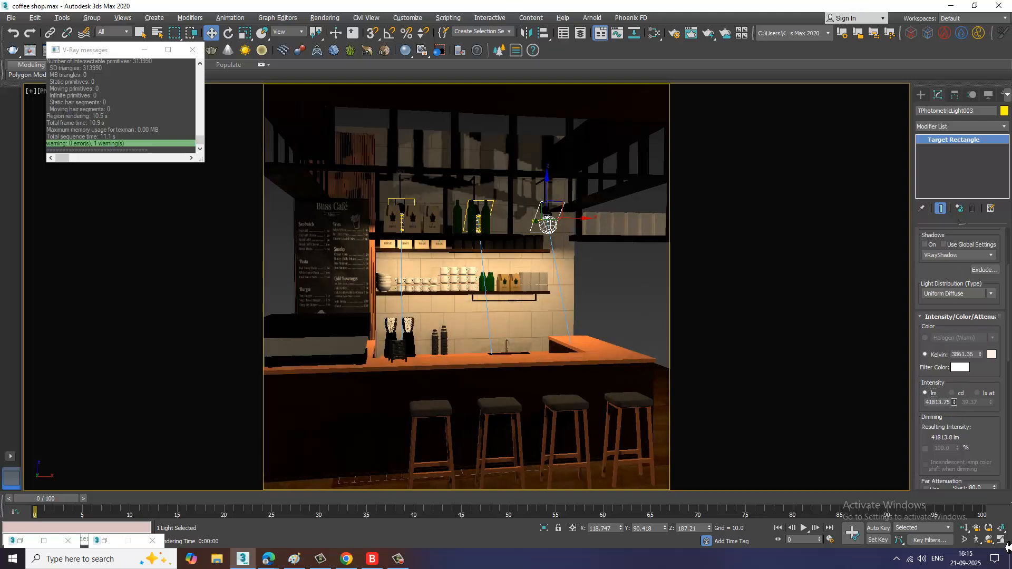
pyautogui.moveTo(1008, 548); pyautogui.dragTo(962, 409)
pyautogui.moveTo(939, 238); pyautogui.dragTo(962, 322)
# Step: Render the camera view to test the adjusted light, then close the frame buffer
pyautogui.click(325, 17)
pyautogui.click(343, 47)
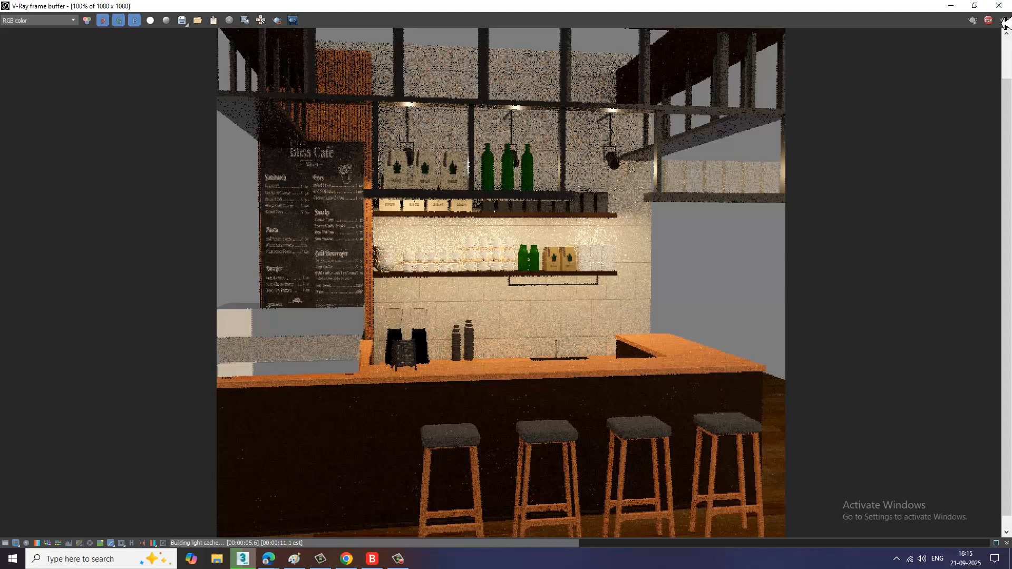
pyautogui.click(1000, 6)
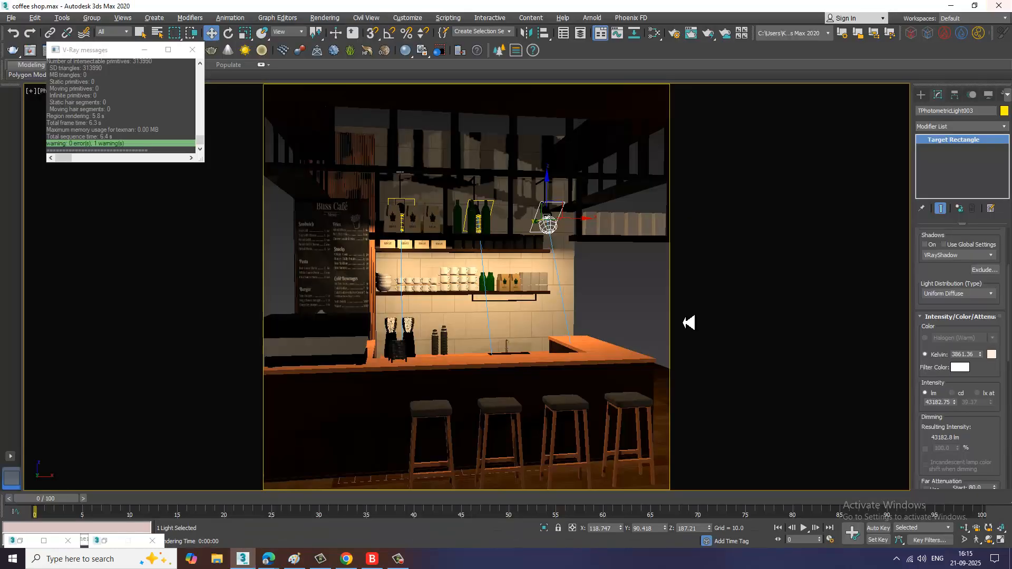
# Step: Deselect everything and save the scene file
pyautogui.click(635, 310)
pyautogui.hotkey('ctrl', 's')
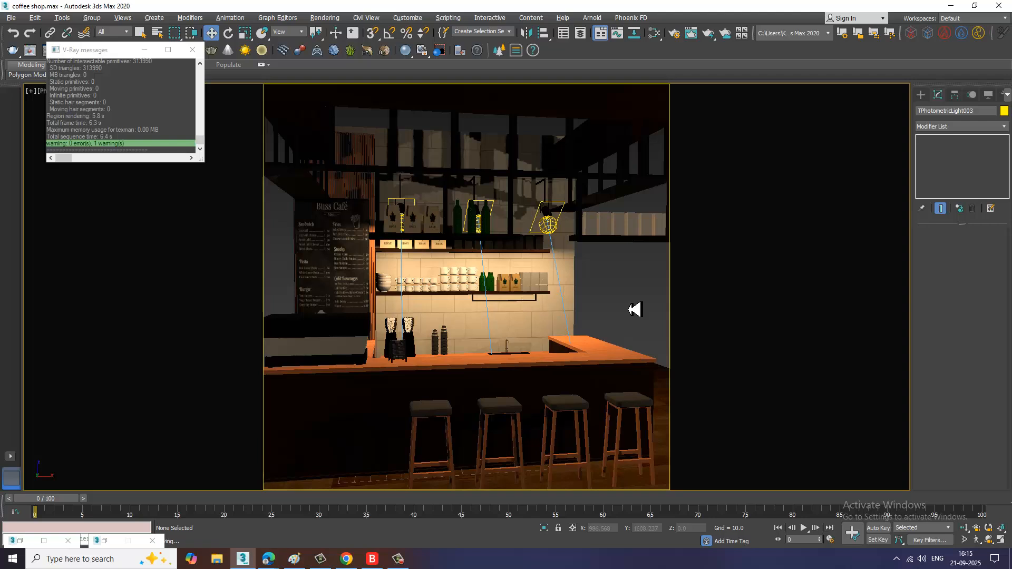